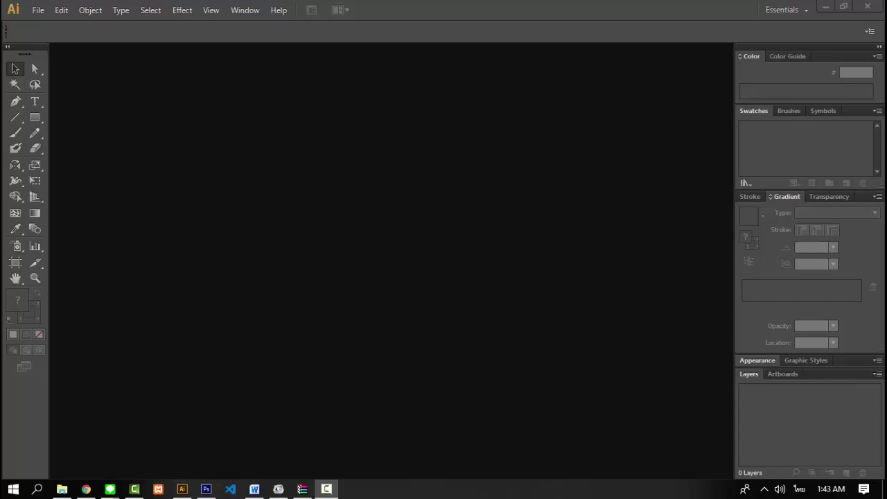
- Open the red-cap character illustration post from the Instagram profile in Chrome
{"action": "left_click", "coordinate": [86, 488]}
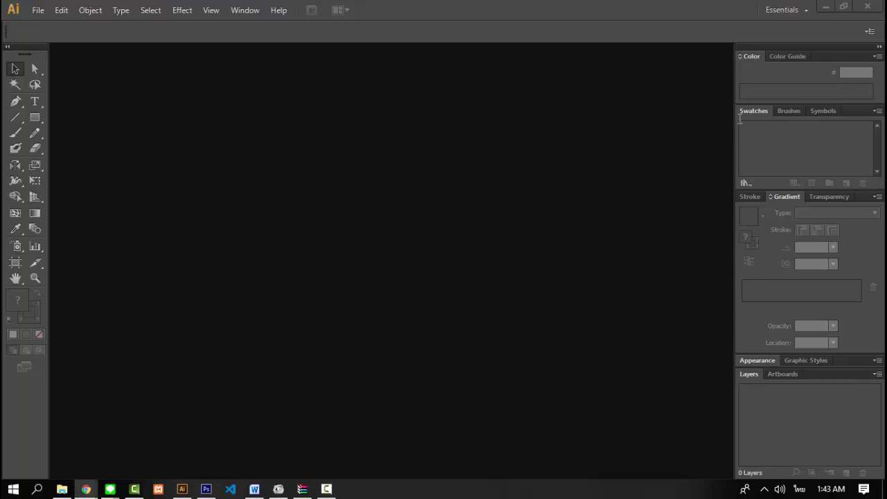
{"action": "left_click", "coordinate": [86, 488]}
{"action": "scroll", "coordinate": [510, 222], "scroll_direction": "down", "scroll_amount": 3}
{"action": "scroll", "coordinate": [510, 222], "scroll_direction": "up", "scroll_amount": 1}
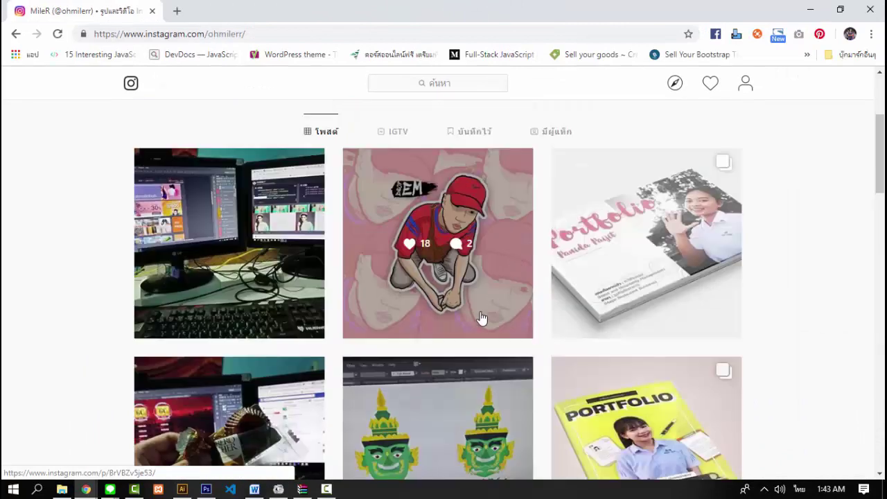
{"action": "scroll", "coordinate": [481, 319], "scroll_direction": "down", "scroll_amount": 1}
{"action": "scroll", "coordinate": [481, 318], "scroll_direction": "up", "scroll_amount": 1}
{"action": "left_click", "coordinate": [511, 318]}
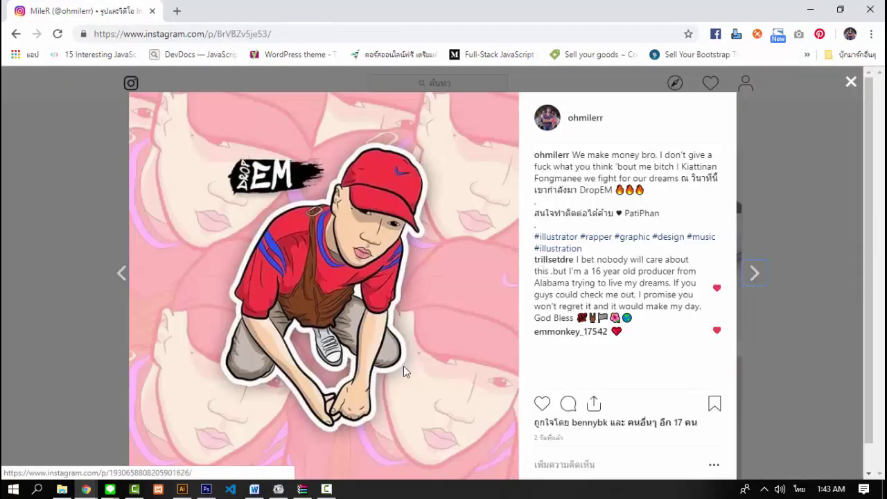
{"action": "scroll", "coordinate": [412, 359], "scroll_direction": "down", "scroll_amount": 1}
{"action": "scroll", "coordinate": [395, 312], "scroll_direction": "up", "scroll_amount": 1}
{"action": "scroll", "coordinate": [388, 301], "scroll_direction": "down", "scroll_amount": 1}
{"action": "scroll", "coordinate": [277, 277], "scroll_direction": "up", "scroll_amount": 1}
{"action": "scroll", "coordinate": [319, 312], "scroll_direction": "down", "scroll_amount": 1}
{"action": "scroll", "coordinate": [333, 333], "scroll_direction": "up", "scroll_amount": 1}
- Zoom in on the illustration, reset the zoom, close the post and minimize Chrome
{"action": "key", "text": "ctrl+plus"}
{"action": "key", "text": "ctrl+plus"}
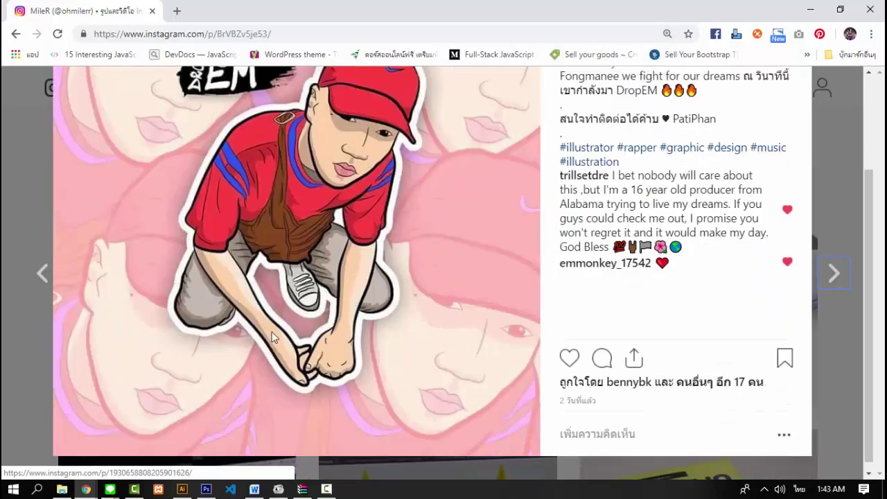
{"action": "scroll", "coordinate": [234, 282], "scroll_direction": "up", "scroll_amount": 1}
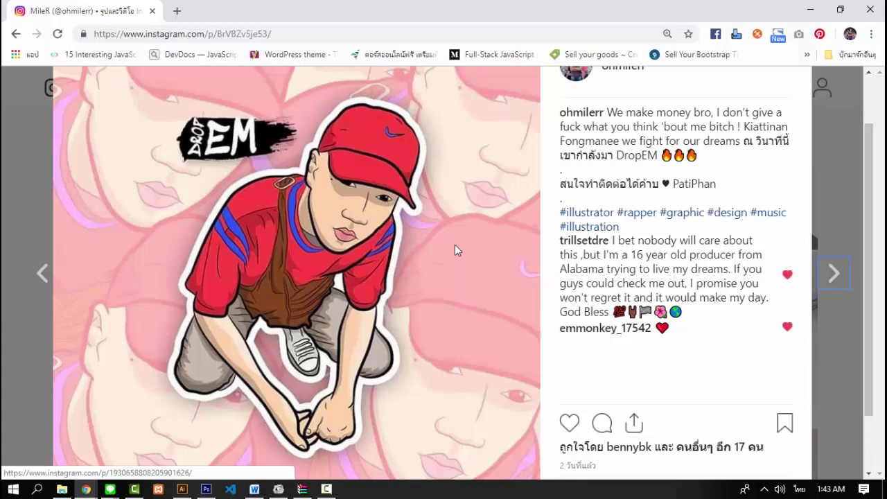
{"action": "scroll", "coordinate": [428, 273], "scroll_direction": "up", "scroll_amount": 1}
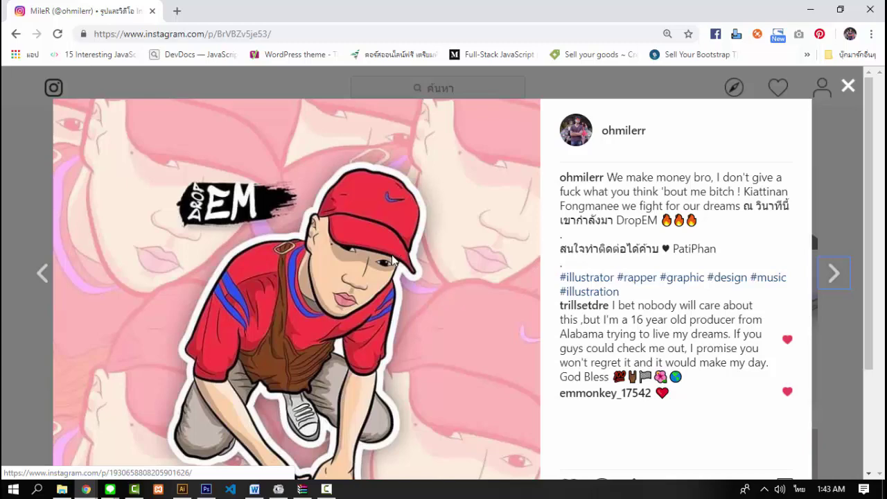
{"action": "key", "text": "ctrl+minus"}
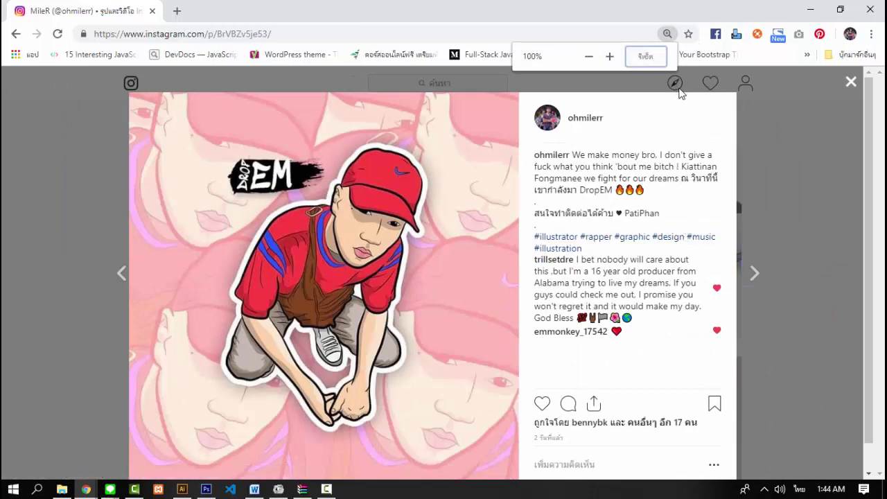
{"action": "left_click", "coordinate": [840, 87]}
{"action": "scroll", "coordinate": [362, 340], "scroll_direction": "up", "scroll_amount": 2}
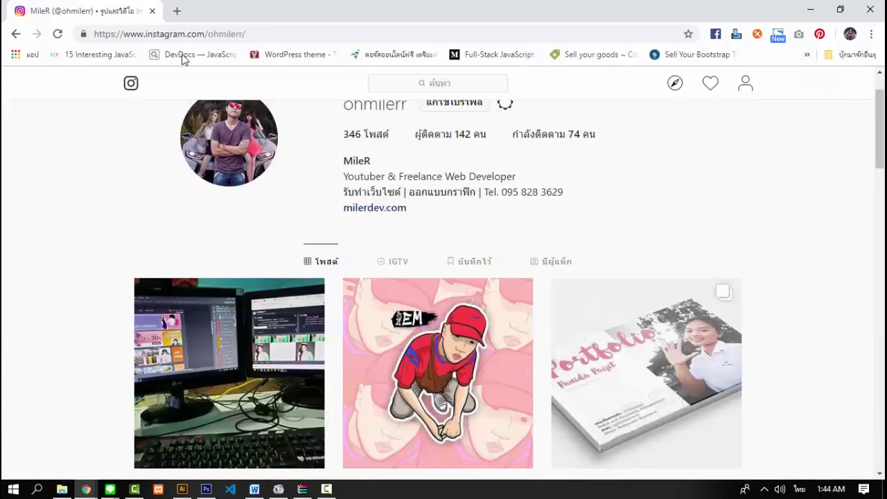
{"action": "key", "text": "super+Down"}
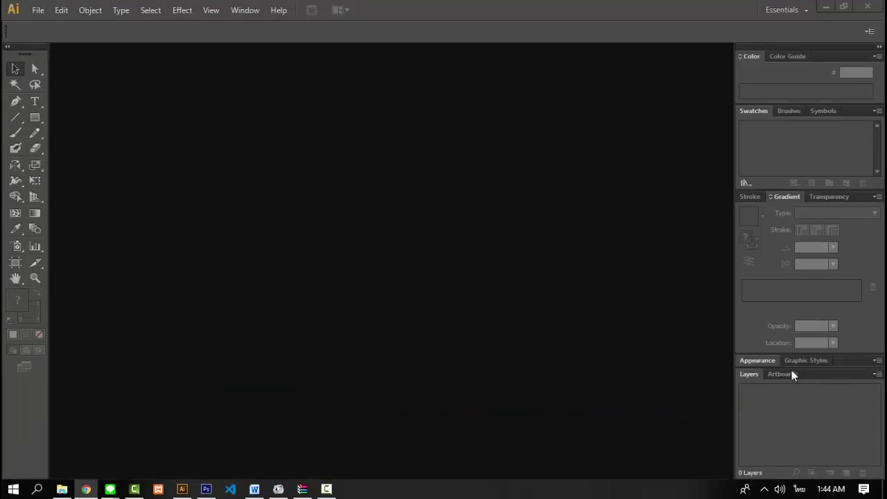
- Create a new 1000 × 1000 px document, Untitled-4, in Illustrator
{"action": "left_click", "coordinate": [314, 321]}
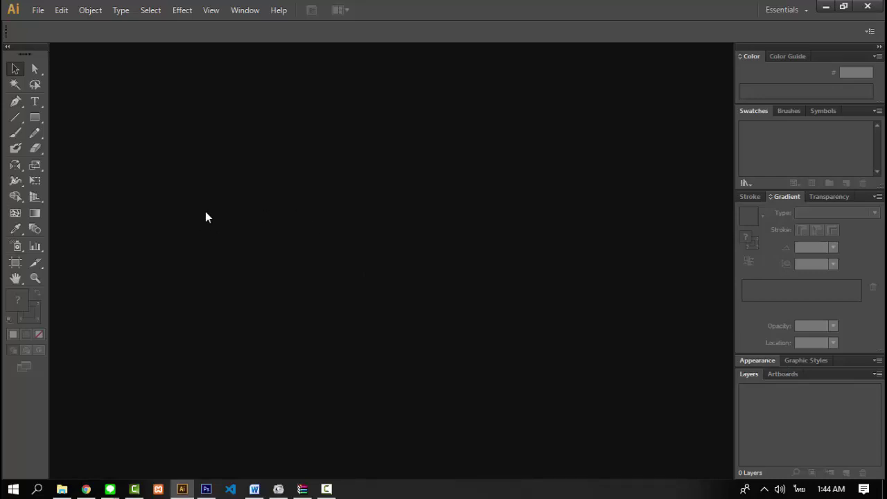
{"action": "left_click", "coordinate": [38, 9]}
{"action": "left_click", "coordinate": [31, 25]}
{"action": "double_click", "coordinate": [346, 231]}
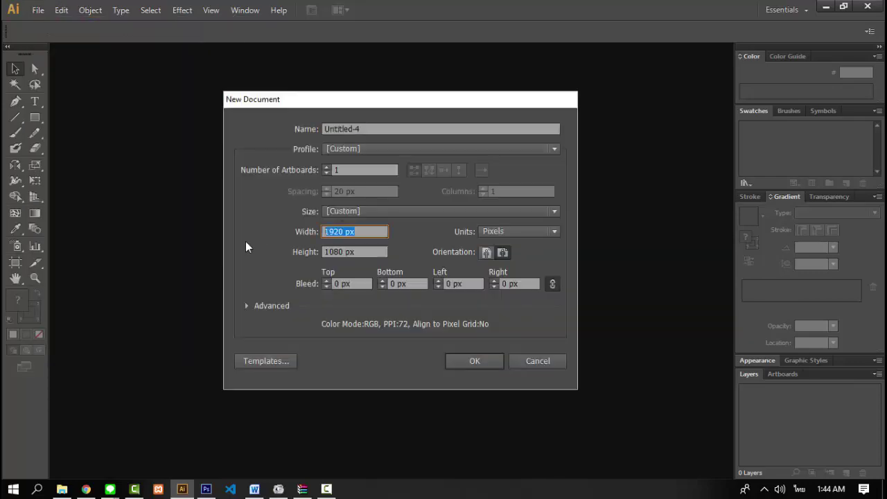
{"action": "type", "text": "100"}
{"action": "key", "text": "Tab"}
{"action": "key", "text": "Tab"}
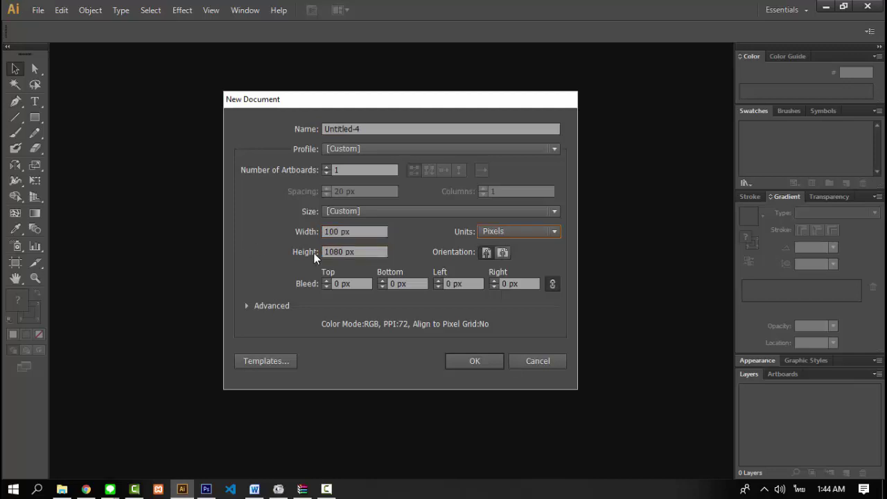
{"action": "key", "text": "shift+Tab"}
{"action": "key", "text": "shift+Tab"}
{"action": "type", "text": "1"}
{"action": "key", "text": "Tab"}
{"action": "type", "text": "1"}
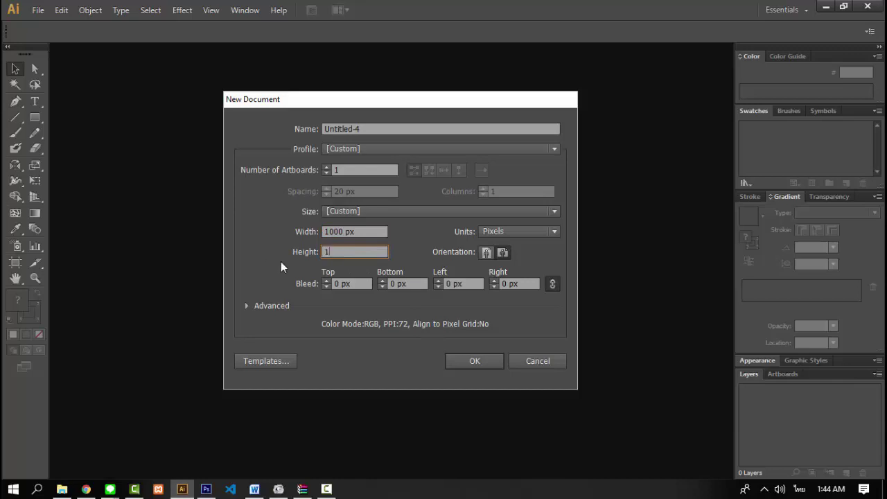
{"action": "type", "text": "000"}
{"action": "left_click", "coordinate": [473, 359]}
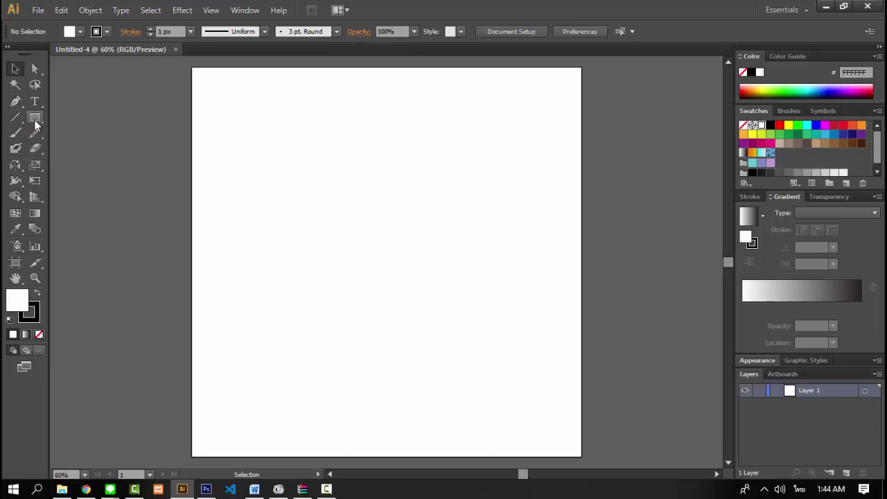
- Set a black fill with no stroke and draw a long, flat ellipse across the artboard
{"action": "left_click_drag", "start_coordinate": [33, 120], "coordinate": [94, 147]}
{"action": "left_click_drag", "start_coordinate": [33, 119], "coordinate": [97, 149]}
{"action": "scroll", "coordinate": [298, 132], "scroll_direction": "up", "scroll_amount": 1}
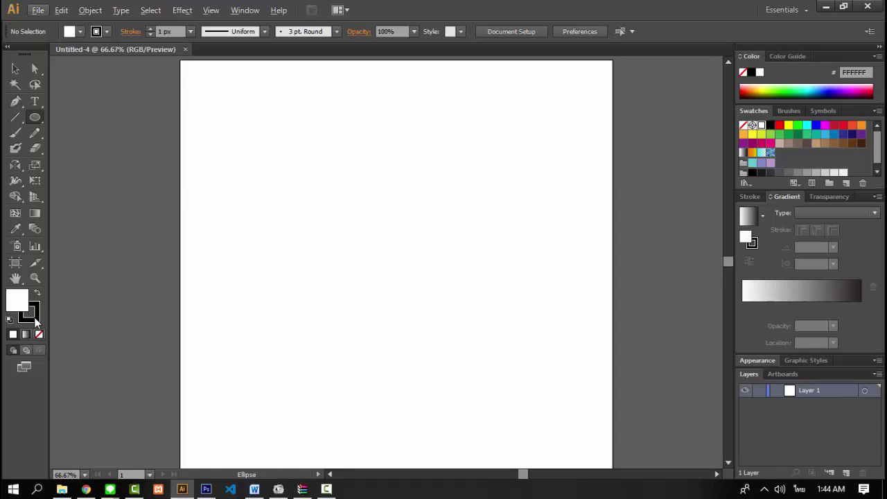
{"action": "left_click", "coordinate": [38, 293]}
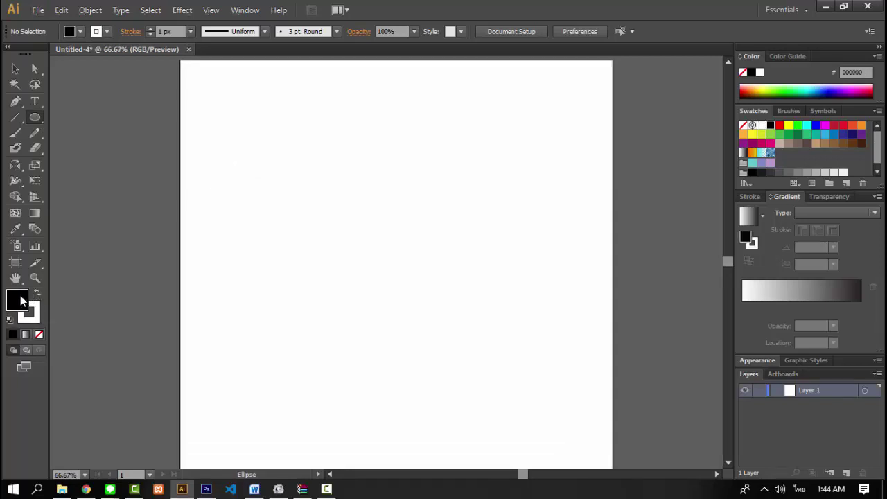
{"action": "left_click", "coordinate": [31, 310]}
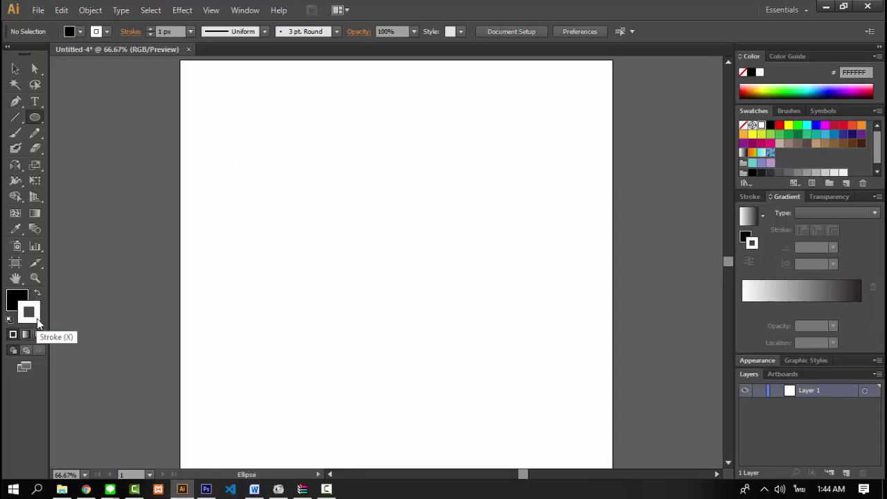
{"action": "left_click", "coordinate": [39, 333]}
{"action": "key", "text": "x"}
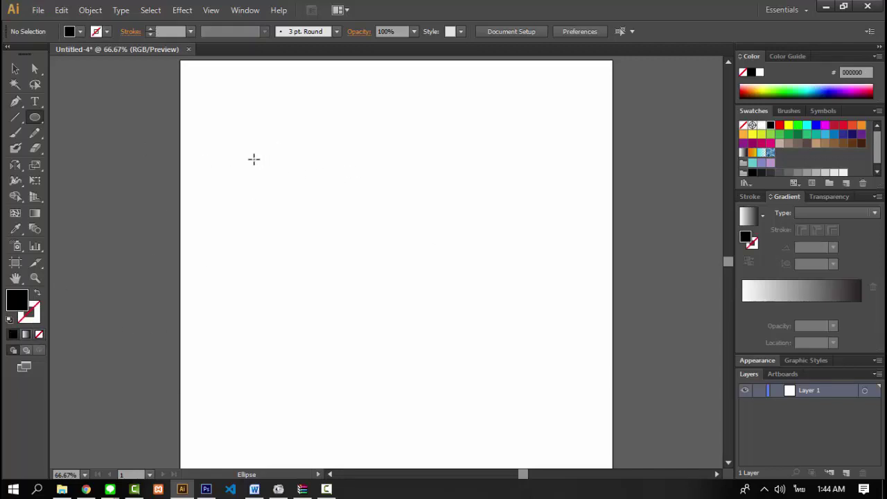
{"action": "left_click_drag", "start_coordinate": [35, 118], "coordinate": [90, 146]}
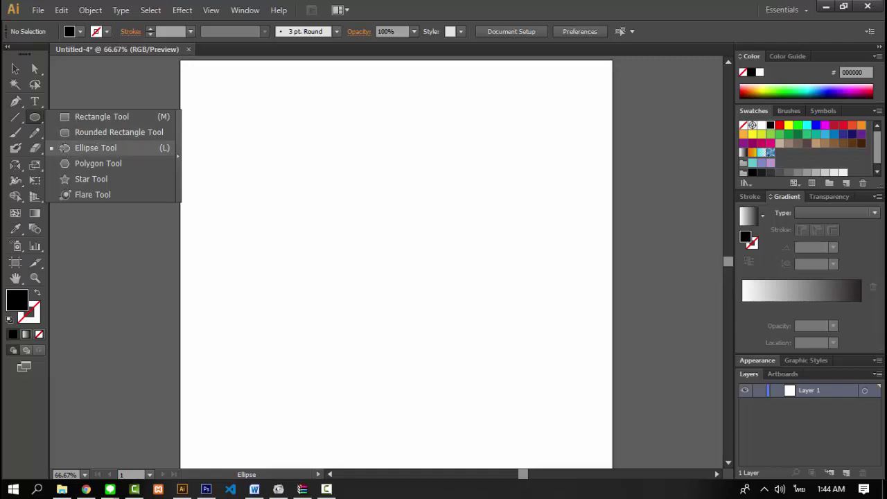
{"action": "left_click_drag", "start_coordinate": [284, 150], "coordinate": [490, 151]}
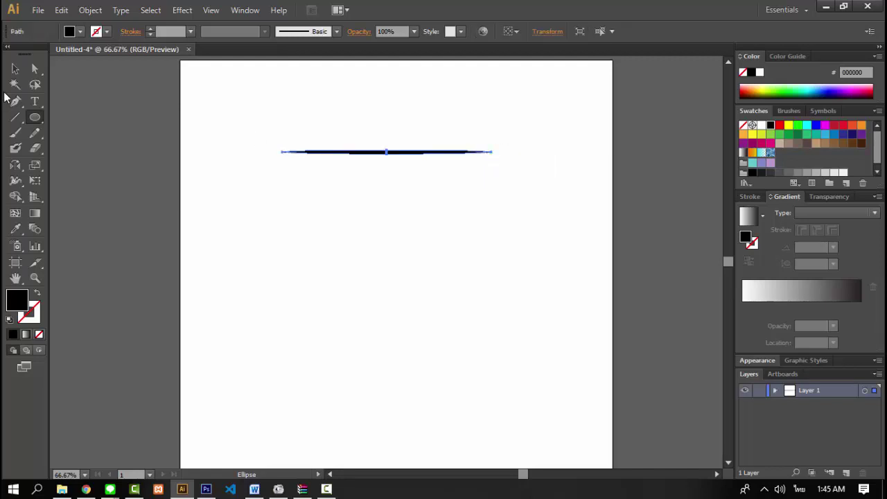
- Select and deselect the thin ellipse while adjusting the view, ending with everything selected
{"action": "left_click", "coordinate": [15, 68]}
{"action": "left_click", "coordinate": [331, 191]}
{"action": "key", "text": "ctrl+1"}
{"action": "scroll", "coordinate": [425, 136], "scroll_direction": "up", "scroll_amount": 1}
{"action": "scroll", "coordinate": [317, 192], "scroll_direction": "down", "scroll_amount": 2}
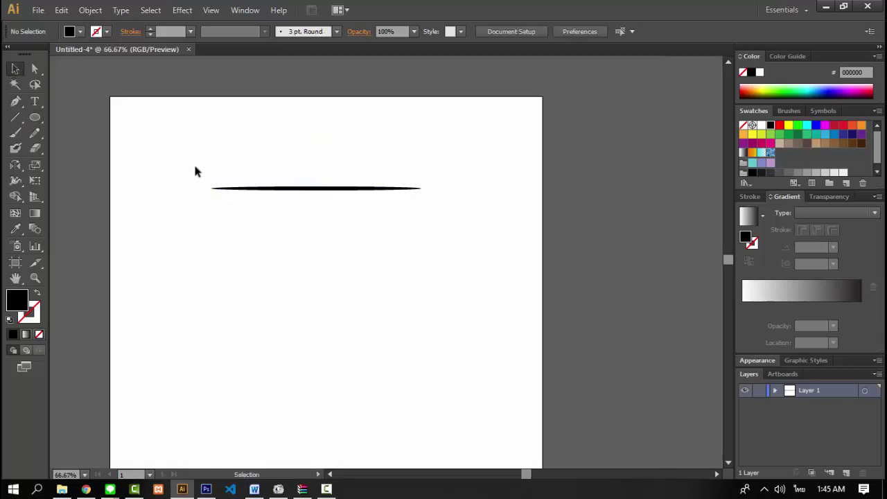
{"action": "left_click_drag", "start_coordinate": [194, 170], "coordinate": [392, 228]}
{"action": "left_click", "coordinate": [312, 240]}
{"action": "scroll", "coordinate": [312, 240], "scroll_direction": "up", "scroll_amount": 2, "text": "alt"}
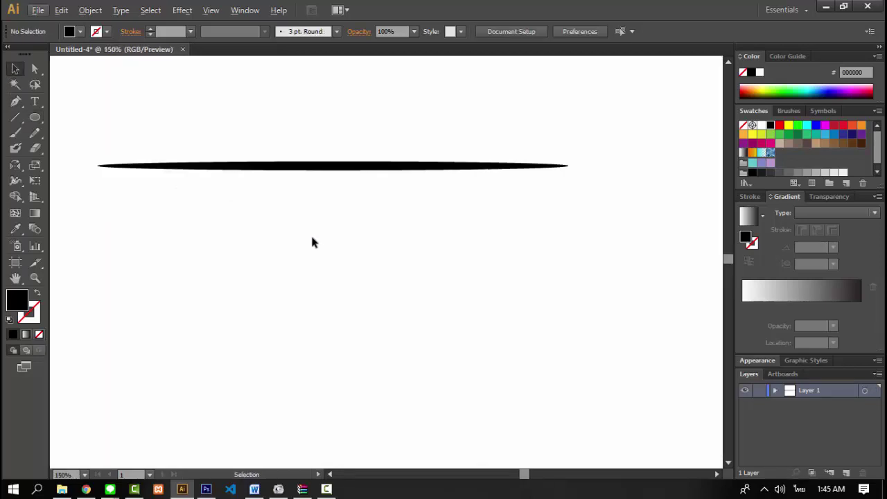
{"action": "scroll", "coordinate": [332, 249], "scroll_direction": "up", "scroll_amount": 1}
{"action": "scroll", "coordinate": [374, 251], "scroll_direction": "up", "scroll_amount": 1}
{"action": "scroll", "coordinate": [376, 250], "scroll_direction": "down", "scroll_amount": 2, "text": "alt"}
{"action": "scroll", "coordinate": [281, 239], "scroll_direction": "up", "scroll_amount": 1, "text": "alt"}
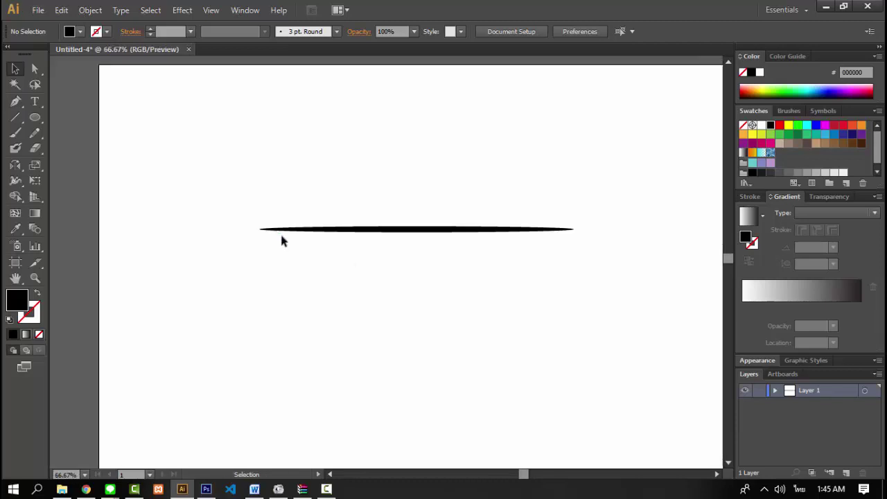
{"action": "key", "text": "ctrl+a"}
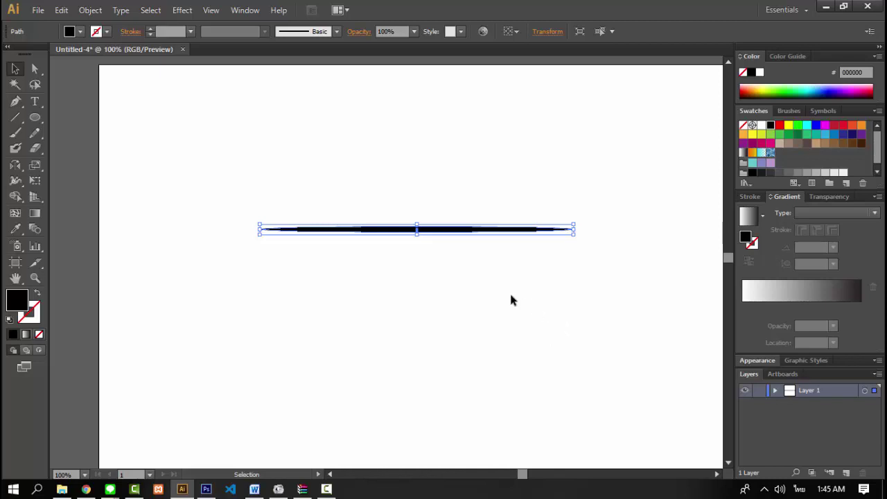
- Marquee-select the thin horizontal ellipse
{"action": "left_click", "coordinate": [568, 291]}
{"action": "left_click_drag", "start_coordinate": [661, 200], "coordinate": [286, 272]}
{"action": "left_click_drag", "start_coordinate": [217, 309], "coordinate": [606, 185]}
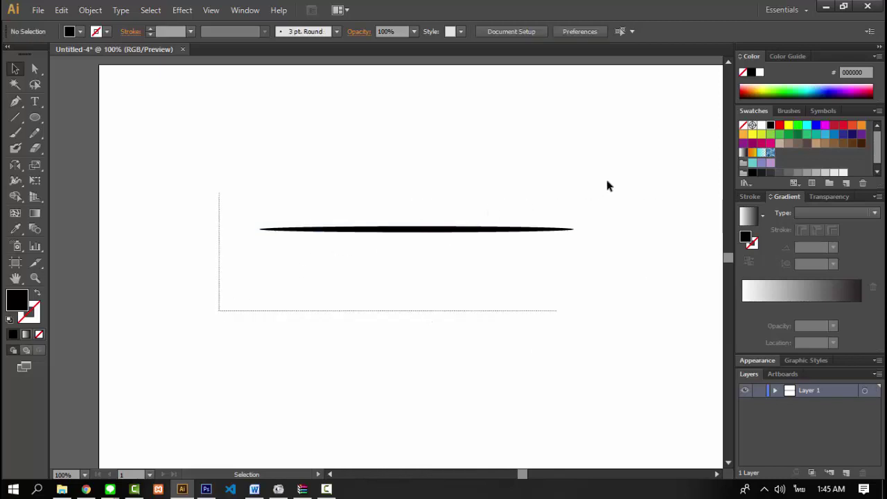
{"action": "scroll", "coordinate": [534, 229], "scroll_direction": "right", "scroll_amount": 2}
{"action": "left_click", "coordinate": [360, 244]}
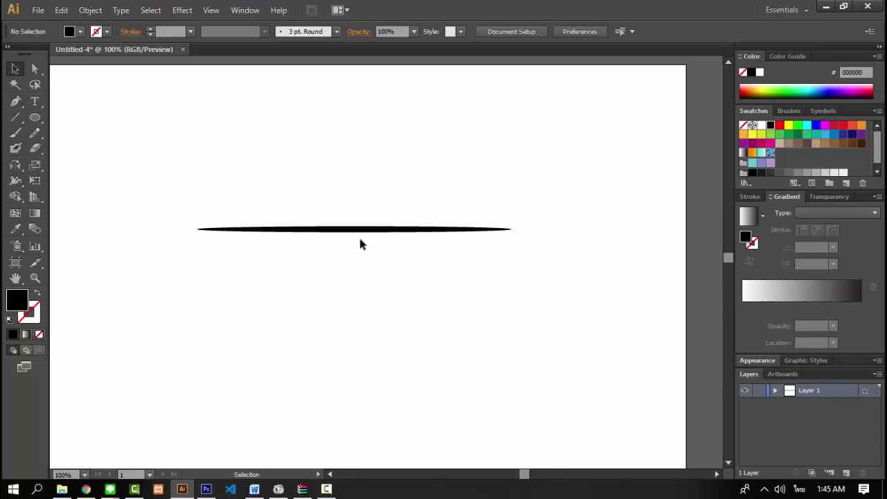
{"action": "left_click_drag", "start_coordinate": [359, 244], "coordinate": [306, 66]}
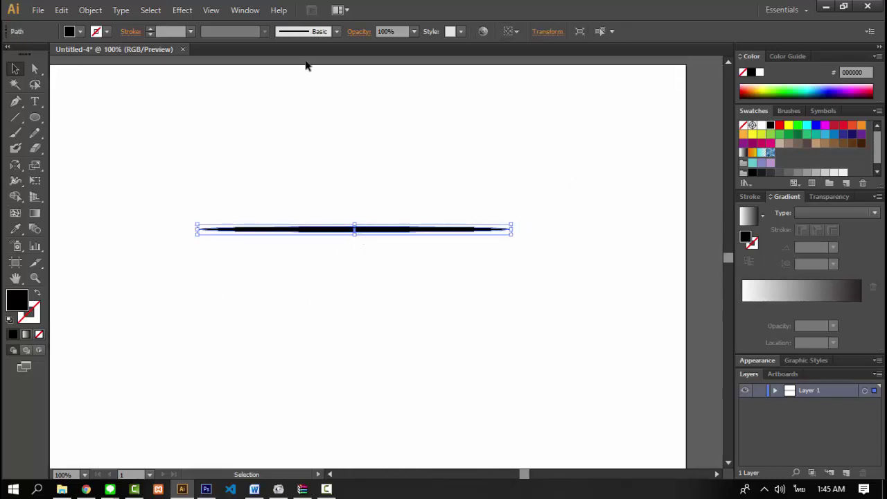
- Turn the ellipse into a new art brush, Art Brush 1, and apply it to the path
{"action": "left_click", "coordinate": [336, 31]}
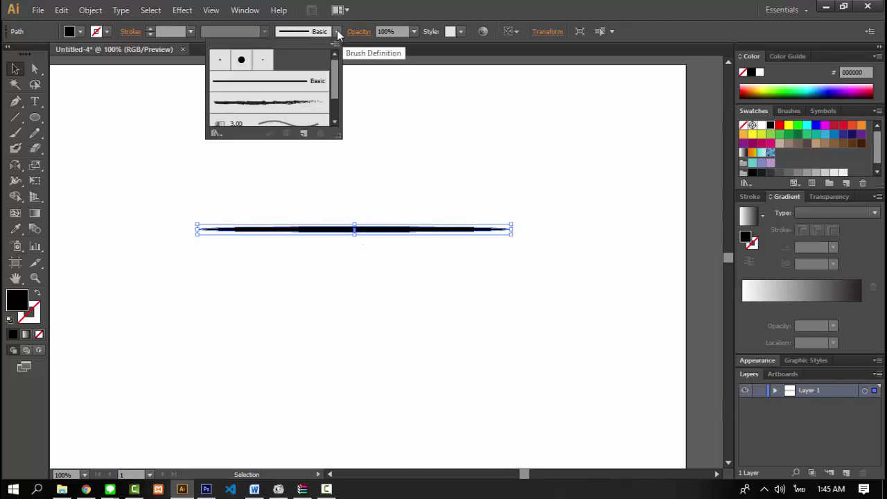
{"action": "left_click", "coordinate": [306, 134]}
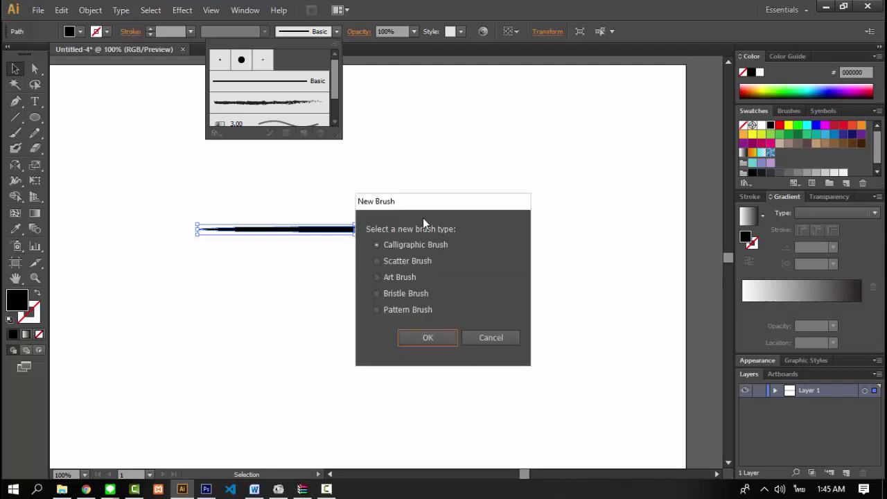
{"action": "left_click_drag", "start_coordinate": [422, 205], "coordinate": [430, 127]}
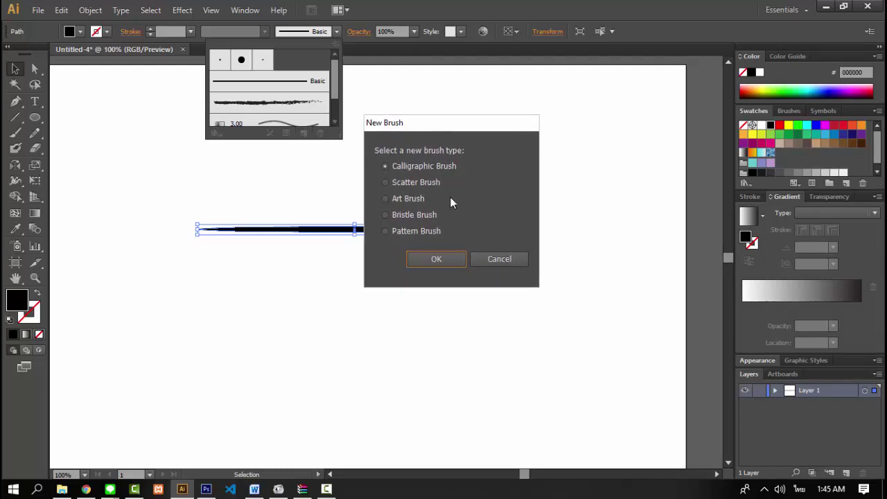
{"action": "left_click", "coordinate": [400, 201]}
{"action": "left_click", "coordinate": [435, 257]}
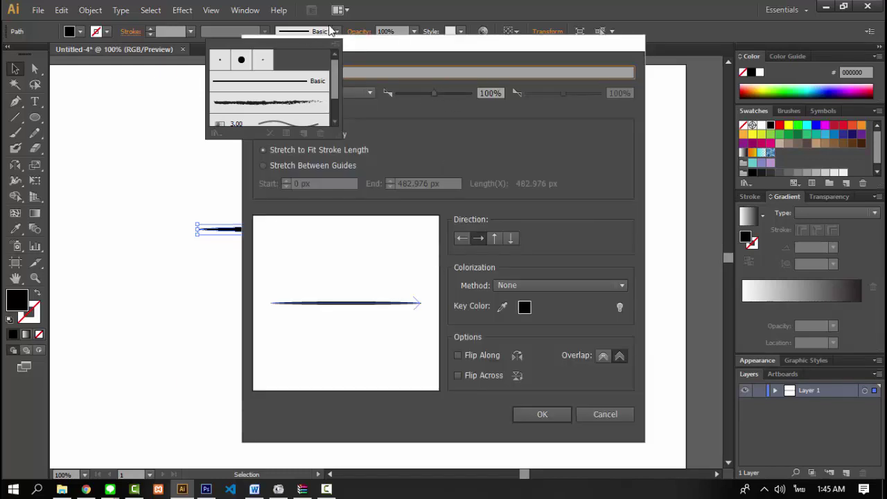
{"action": "left_click_drag", "start_coordinate": [405, 45], "coordinate": [533, 55]}
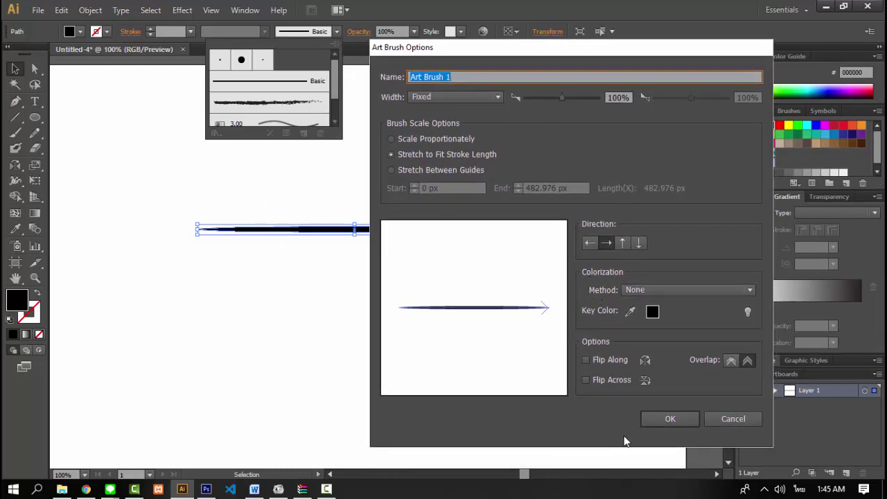
{"action": "left_click", "coordinate": [654, 418]}
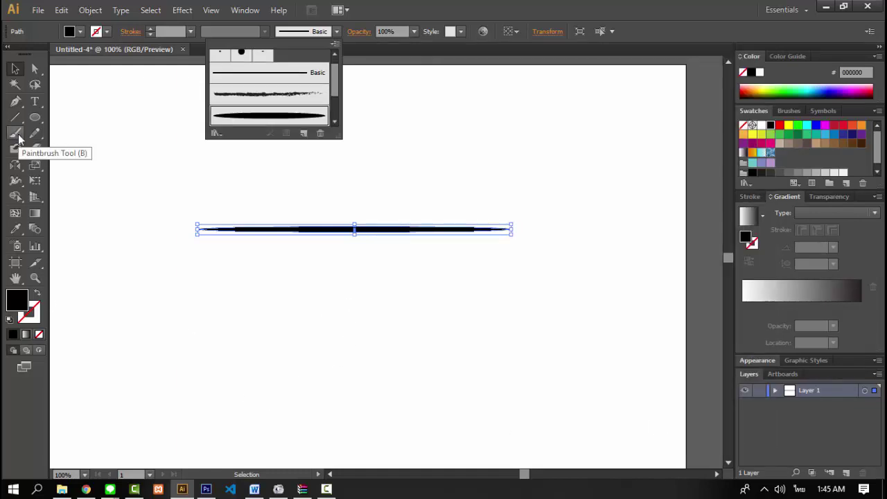
{"action": "left_click", "coordinate": [336, 32]}
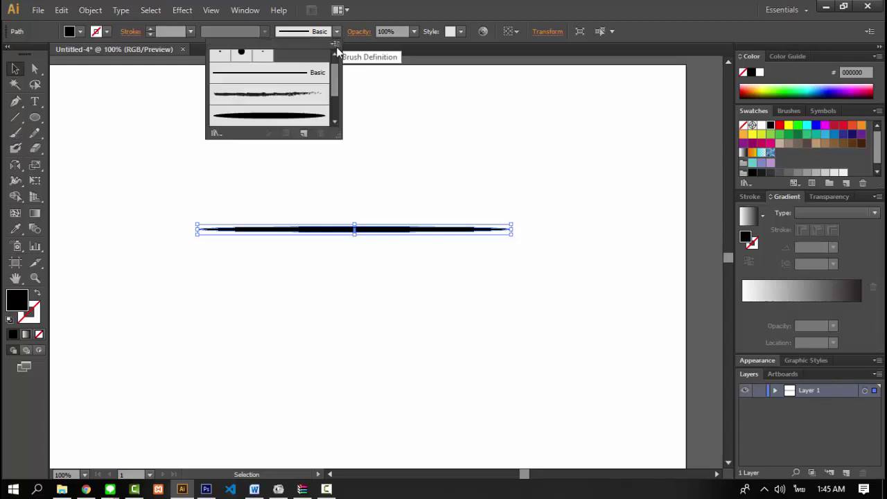
{"action": "left_click", "coordinate": [275, 119]}
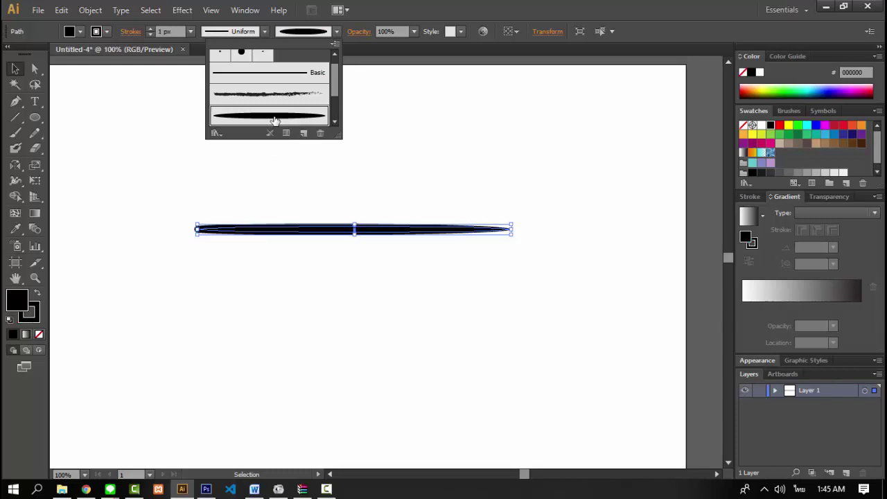
- Delete the sample stroke and get the Paintbrush ready with Art Brush 1
{"action": "key", "text": "Delete"}
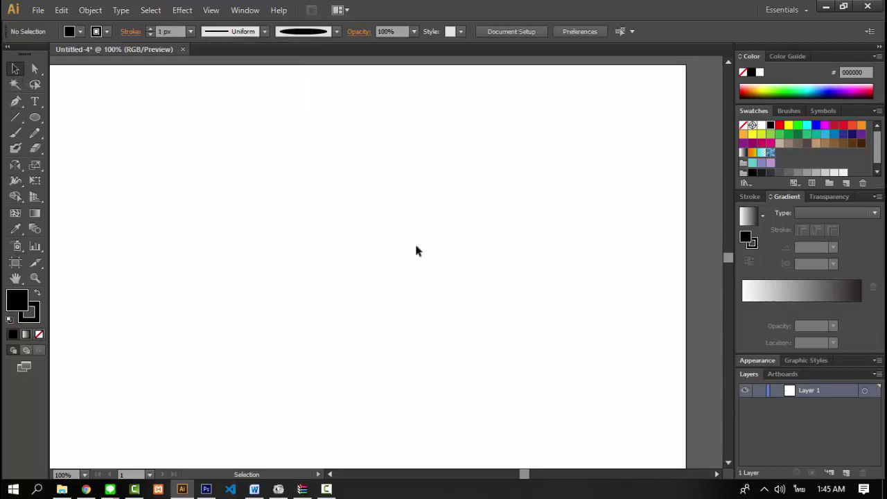
{"action": "left_click", "coordinate": [336, 32]}
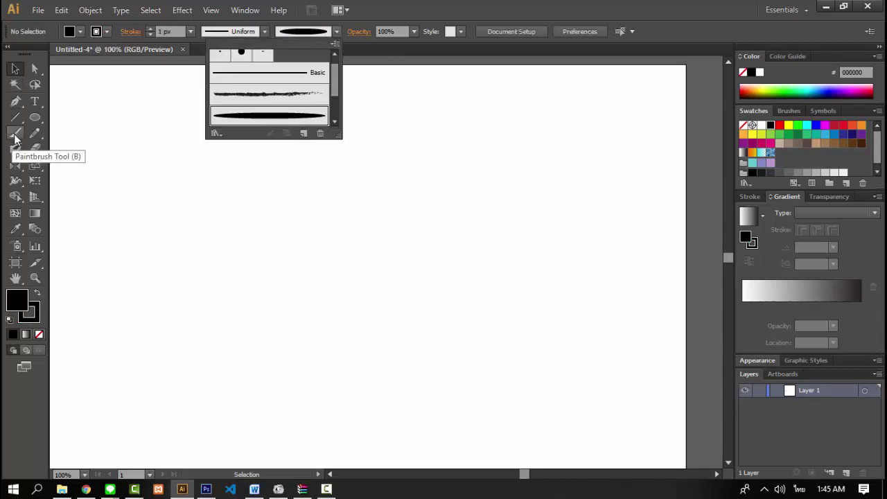
{"action": "key", "text": "Escape"}
{"action": "left_click", "coordinate": [29, 311]}
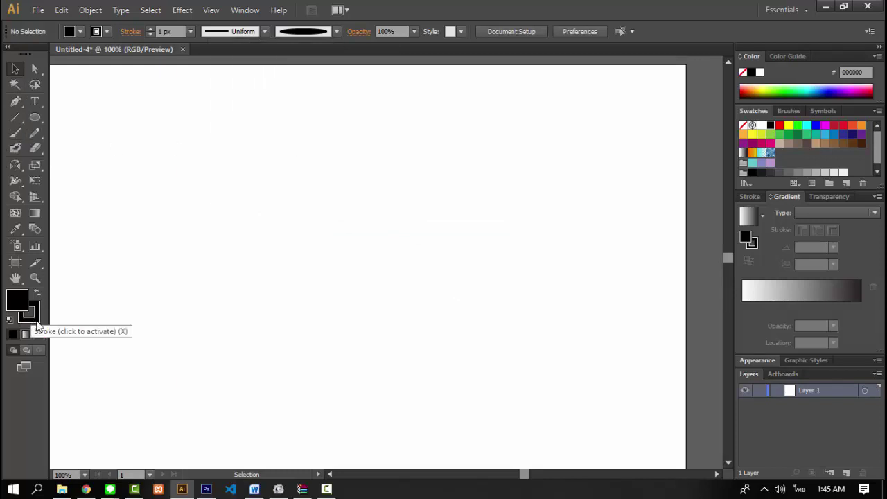
{"action": "left_click", "coordinate": [38, 334]}
{"action": "left_click", "coordinate": [15, 132]}
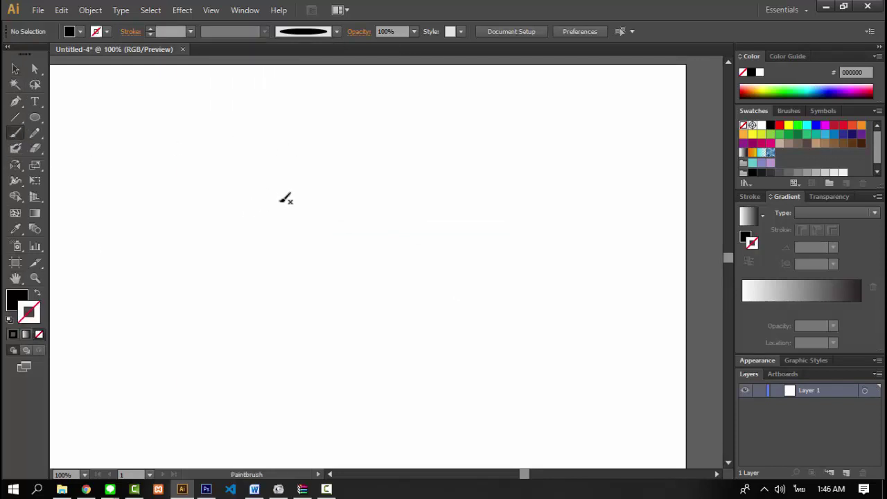
- Paint a series of trial curved art-brush strokes, undoing each one
{"action": "left_click_drag", "start_coordinate": [315, 170], "coordinate": [343, 258]}
{"action": "key", "text": "ctrl+z"}
{"action": "left_click_drag", "start_coordinate": [326, 307], "coordinate": [406, 234]}
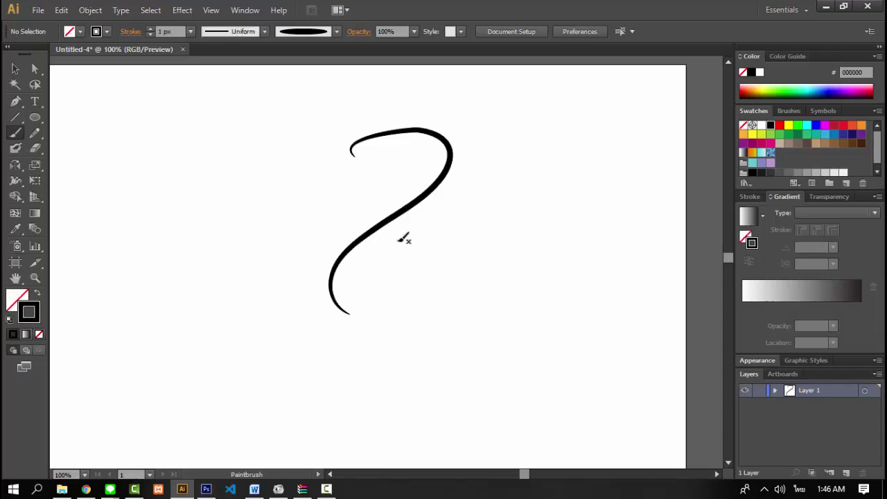
{"action": "key", "text": "ctrl+z"}
{"action": "left_click_drag", "start_coordinate": [360, 349], "coordinate": [406, 141]}
{"action": "key", "text": "ctrl+z"}
{"action": "mouse_move", "coordinate": [284, 134]}
{"action": "left_mouse_down"}
{"action": "mouse_move", "coordinate": [356, 356]}
{"action": "mouse_move", "coordinate": [246, 129]}
{"action": "left_mouse_up"}
{"action": "key", "text": "ctrl+z"}
{"action": "key", "text": "ctrl+z"}
{"action": "left_click_drag", "start_coordinate": [125, 159], "coordinate": [419, 271]}
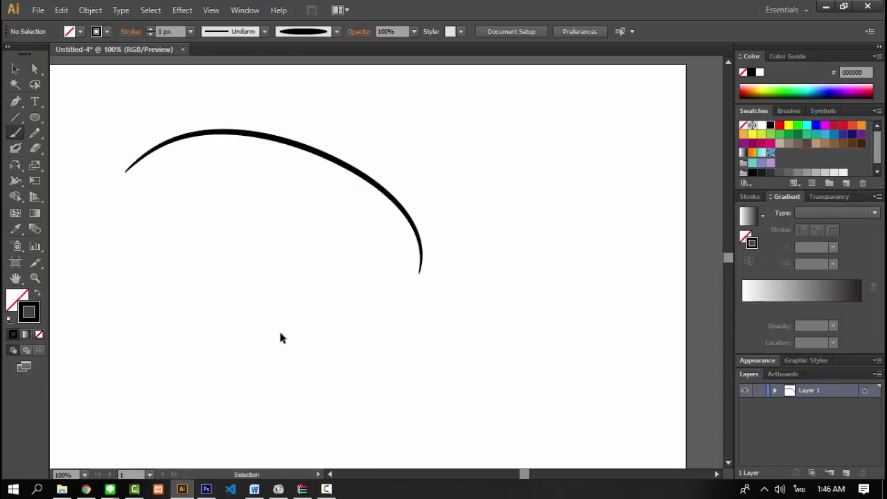
{"action": "key", "text": "ctrl+z"}
{"action": "left_click_drag", "start_coordinate": [129, 138], "coordinate": [372, 317]}
{"action": "key", "text": "ctrl+z"}
{"action": "left_click_drag", "start_coordinate": [313, 158], "coordinate": [376, 334]}
{"action": "key", "text": "ctrl+z"}
{"action": "left_click_drag", "start_coordinate": [267, 277], "coordinate": [356, 109]}
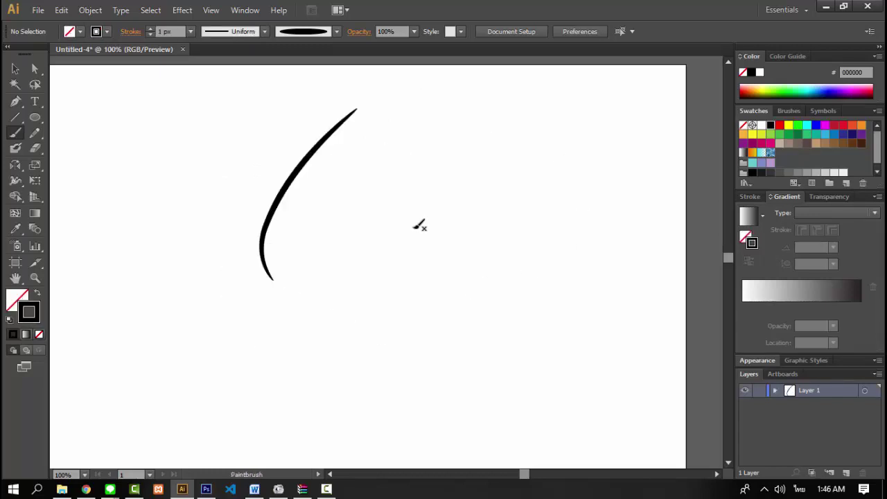
{"action": "key", "text": "ctrl+z"}
{"action": "left_click_drag", "start_coordinate": [303, 326], "coordinate": [420, 157]}
{"action": "key", "text": "ctrl+z"}
{"action": "left_click_drag", "start_coordinate": [321, 326], "coordinate": [421, 190]}
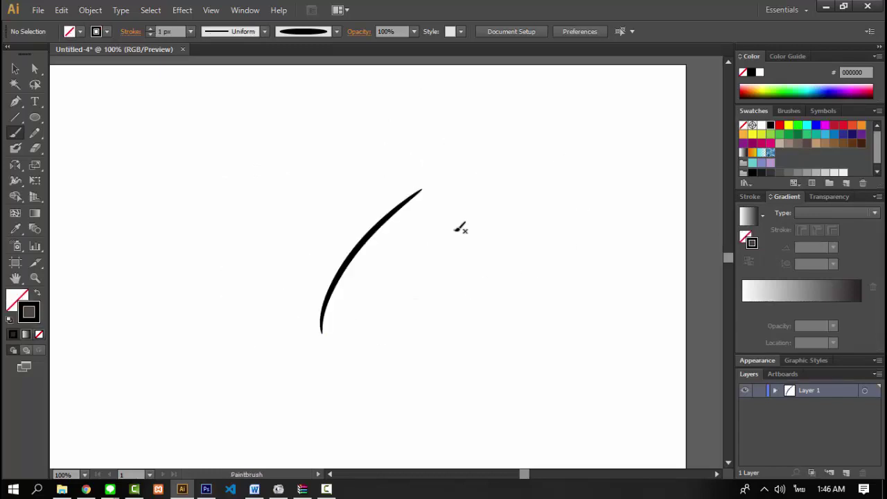
{"action": "key", "text": "ctrl+z"}
{"action": "left_click_drag", "start_coordinate": [295, 317], "coordinate": [418, 178]}
{"action": "key", "text": "ctrl+z"}
- Paint an upward arc, an N shape and several vertical tapered strokes
{"action": "left_click_drag", "start_coordinate": [363, 322], "coordinate": [475, 159]}
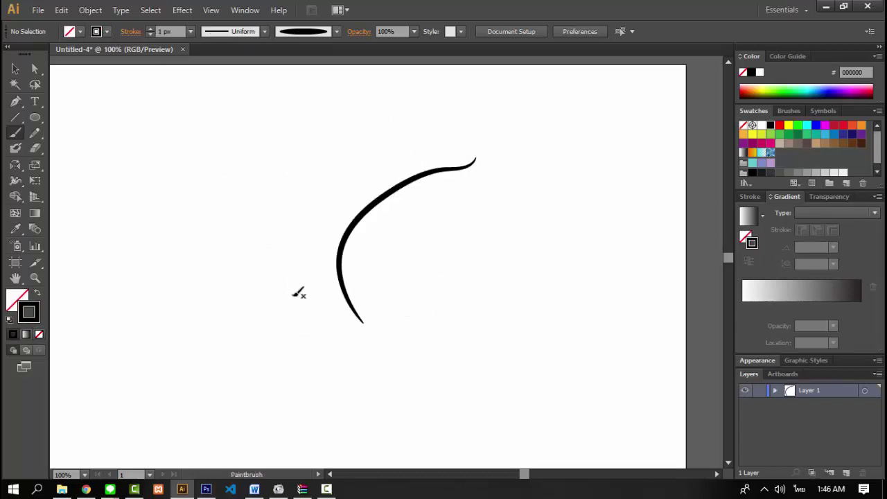
{"action": "mouse_move", "coordinate": [291, 294]}
{"action": "left_mouse_down"}
{"action": "mouse_move", "coordinate": [303, 165]}
{"action": "mouse_move", "coordinate": [365, 296]}
{"action": "left_mouse_up"}
{"action": "left_click_drag", "start_coordinate": [310, 167], "coordinate": [368, 300]}
{"action": "left_click_drag", "start_coordinate": [355, 157], "coordinate": [337, 255]}
{"action": "left_click_drag", "start_coordinate": [415, 170], "coordinate": [402, 305]}
{"action": "left_click_drag", "start_coordinate": [454, 164], "coordinate": [413, 297]}
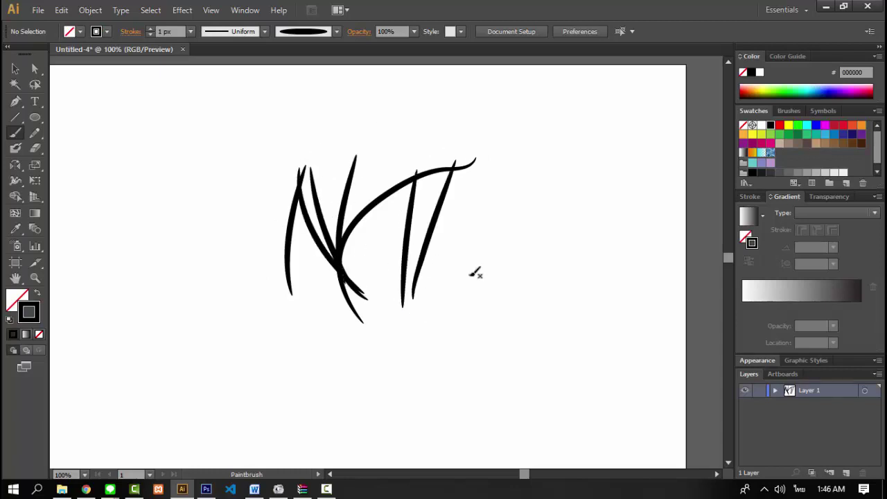
{"action": "left_click_drag", "start_coordinate": [491, 192], "coordinate": [463, 306]}
- Add large looping strokes around the lower, right and left areas of the artboard
{"action": "left_click_drag", "start_coordinate": [135, 170], "coordinate": [218, 359]}
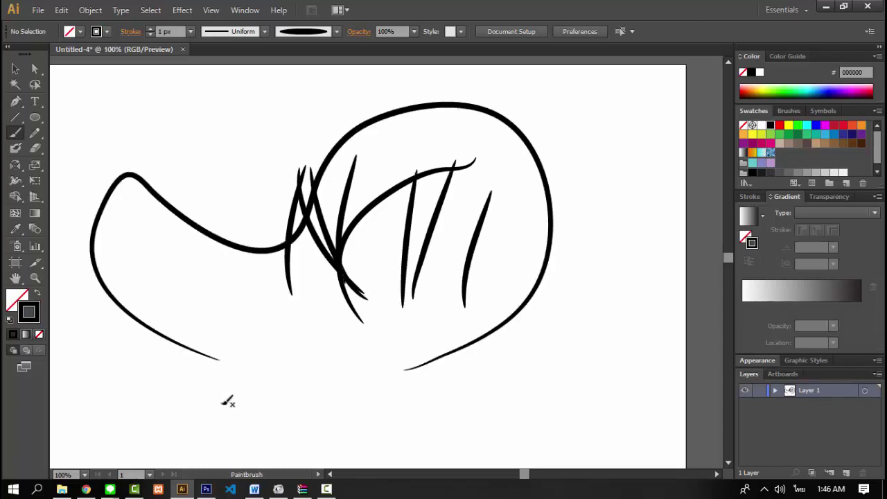
{"action": "left_click_drag", "start_coordinate": [241, 392], "coordinate": [220, 409]}
{"action": "left_click_drag", "start_coordinate": [483, 380], "coordinate": [552, 417]}
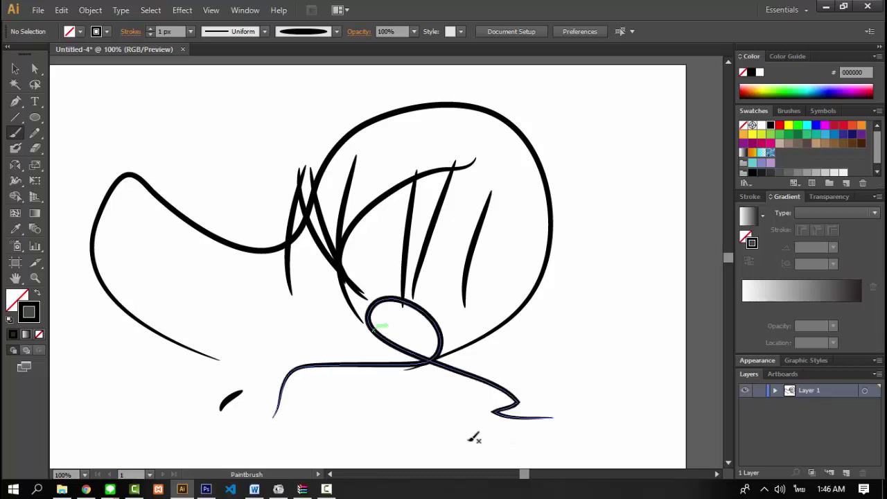
{"action": "left_click_drag", "start_coordinate": [656, 178], "coordinate": [650, 185]}
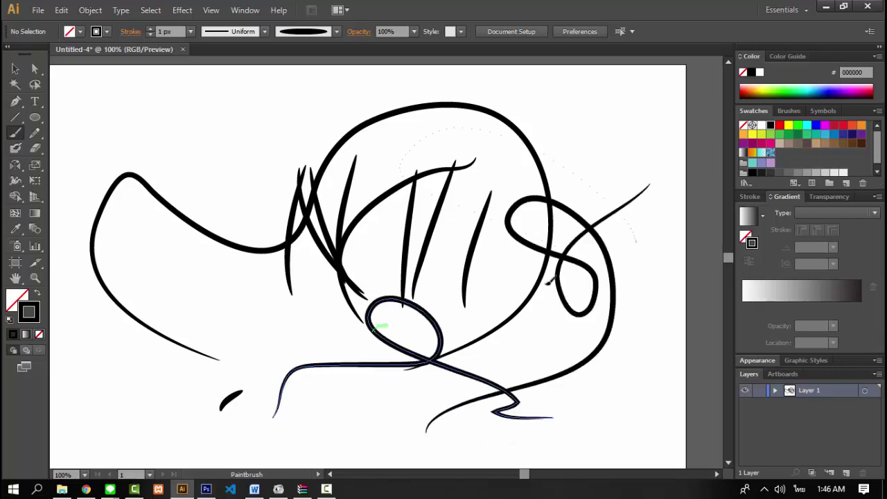
{"action": "left_click_drag", "start_coordinate": [549, 280], "coordinate": [601, 107]}
{"action": "key", "text": "ctrl+minus"}
{"action": "key", "text": "ctrl+plus"}
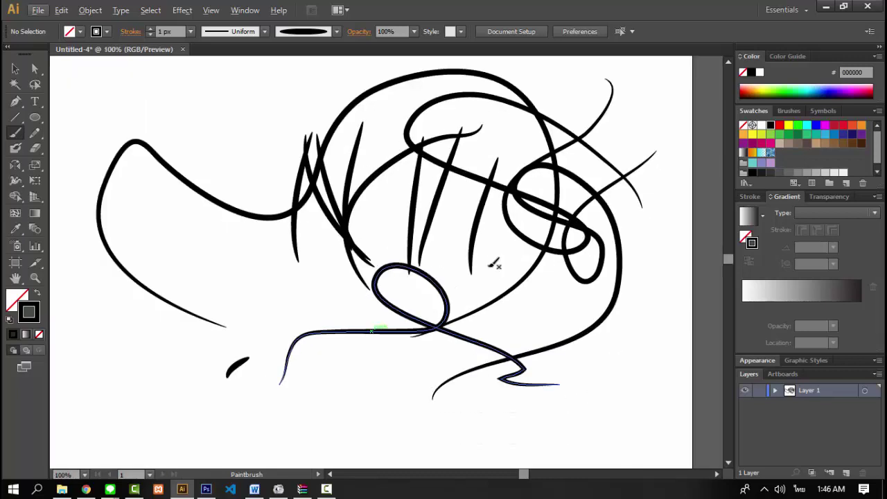
{"action": "left_click_drag", "start_coordinate": [415, 378], "coordinate": [302, 242]}
{"action": "left_click_drag", "start_coordinate": [222, 184], "coordinate": [242, 215]}
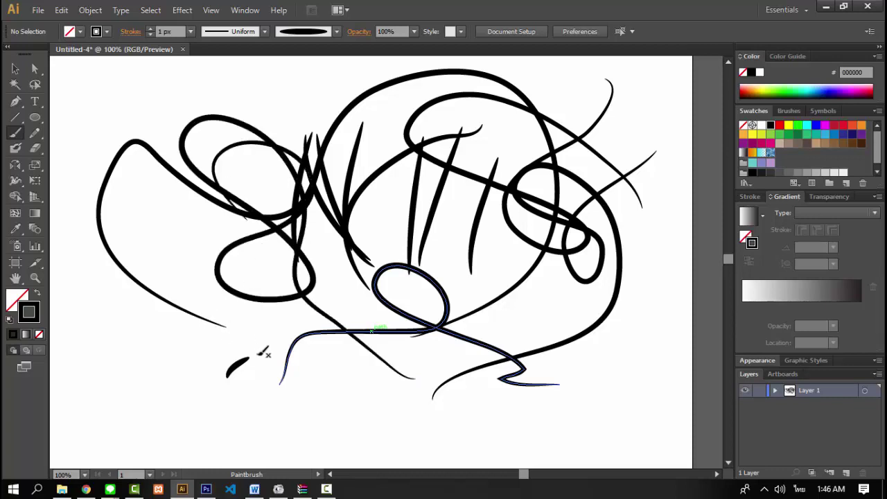
{"action": "left_click_drag", "start_coordinate": [264, 313], "coordinate": [270, 333]}
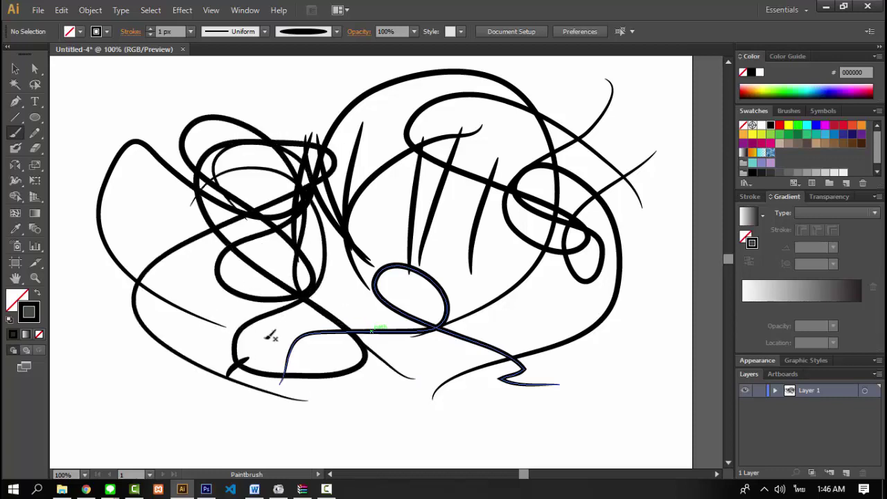
- Add a final stroke at the right, zoom out and deselect the strokes
{"action": "scroll", "coordinate": [228, 310], "scroll_direction": "left", "scroll_amount": 3}
{"action": "scroll", "coordinate": [361, 156], "scroll_direction": "right", "scroll_amount": 1}
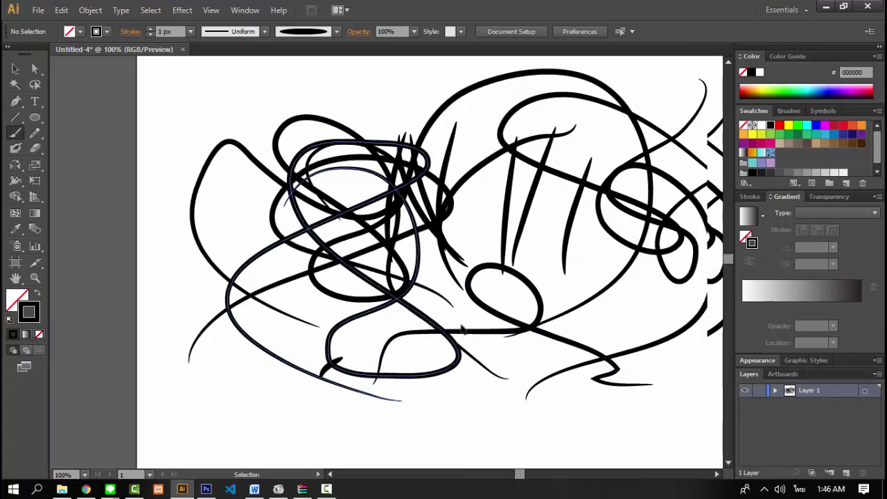
{"action": "scroll", "coordinate": [485, 277], "scroll_direction": "right", "scroll_amount": 3}
{"action": "scroll", "coordinate": [485, 277], "scroll_direction": "right", "scroll_amount": 2}
{"action": "left_click_drag", "start_coordinate": [603, 379], "coordinate": [603, 381]}
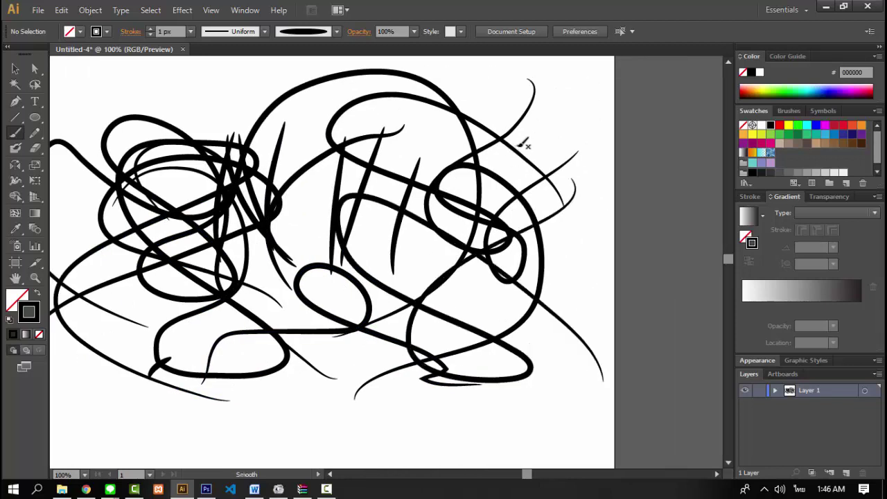
{"action": "scroll", "coordinate": [600, 370], "scroll_direction": "up", "scroll_amount": 1}
{"action": "scroll", "coordinate": [326, 307], "scroll_direction": "left", "scroll_amount": 2}
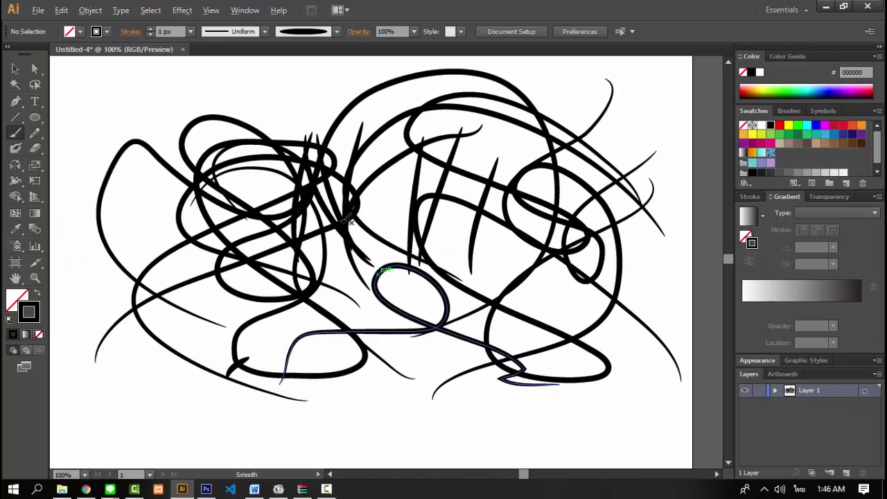
{"action": "key", "text": "ctrl+minus"}
{"action": "key", "text": "v"}
{"action": "left_click", "coordinate": [409, 275]}
- Clear all scribble strokes and paste the man's portrait photo from the browser
{"action": "key", "text": "ctrl+a"}
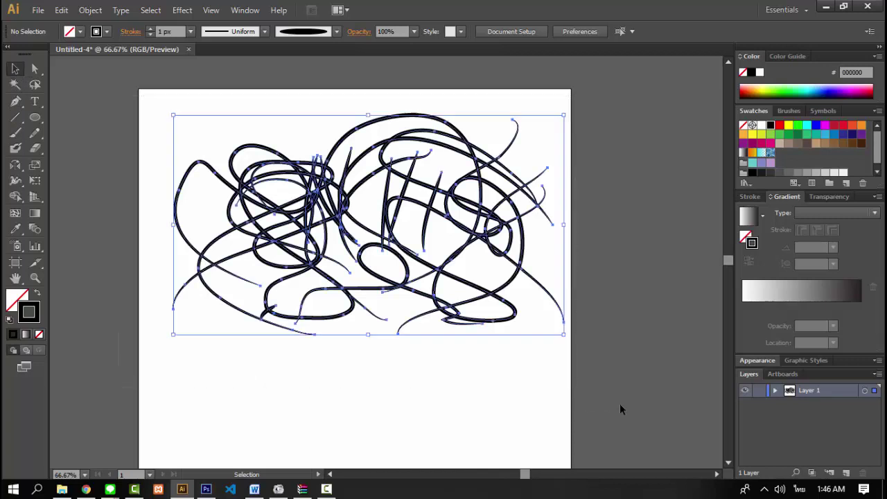
{"action": "key", "text": "Delete"}
{"action": "left_click", "coordinate": [85, 489]}
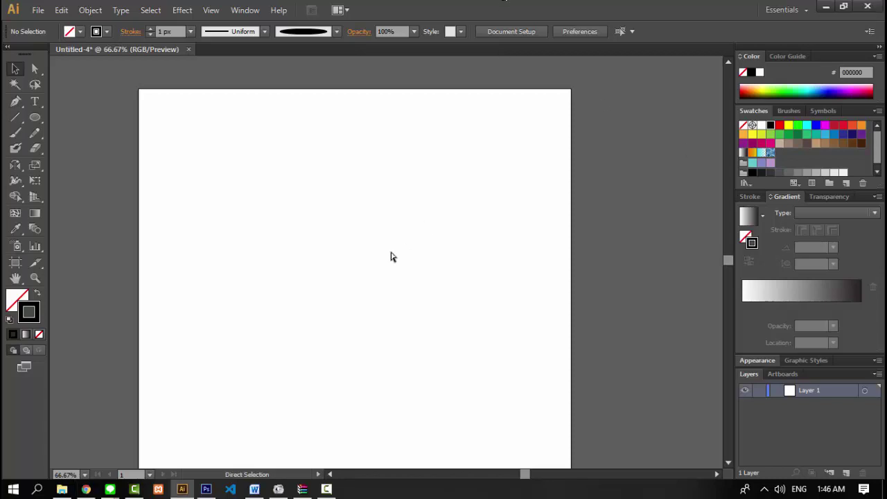
{"action": "key", "text": "ctrl+v"}
{"action": "key", "text": "Delete"}
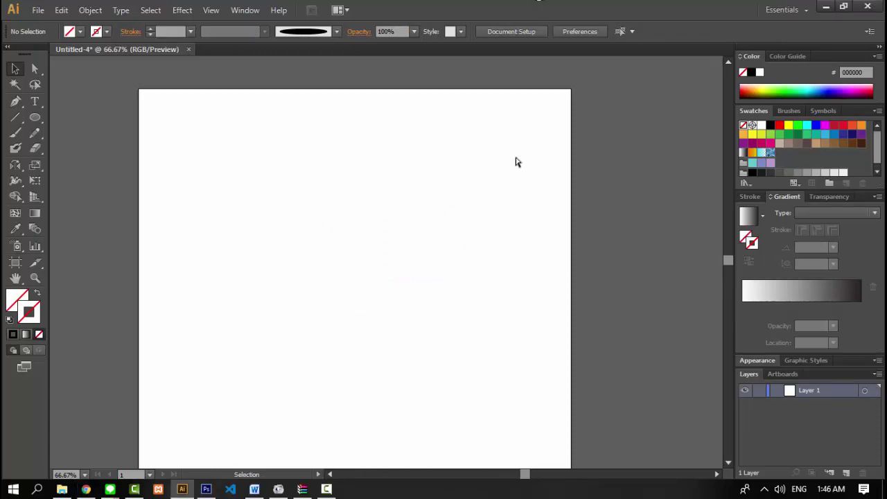
{"action": "key", "text": "ctrl+v"}
- Move the pasted portrait photo onto the artboard, aligned to its left edge
{"action": "mouse_move", "coordinate": [493, 230]}
{"action": "left_mouse_down"}
{"action": "mouse_move", "coordinate": [463, 253]}
{"action": "mouse_move", "coordinate": [442, 251]}
{"action": "left_mouse_up"}
{"action": "scroll", "coordinate": [305, 273], "scroll_direction": "up", "scroll_amount": 3}
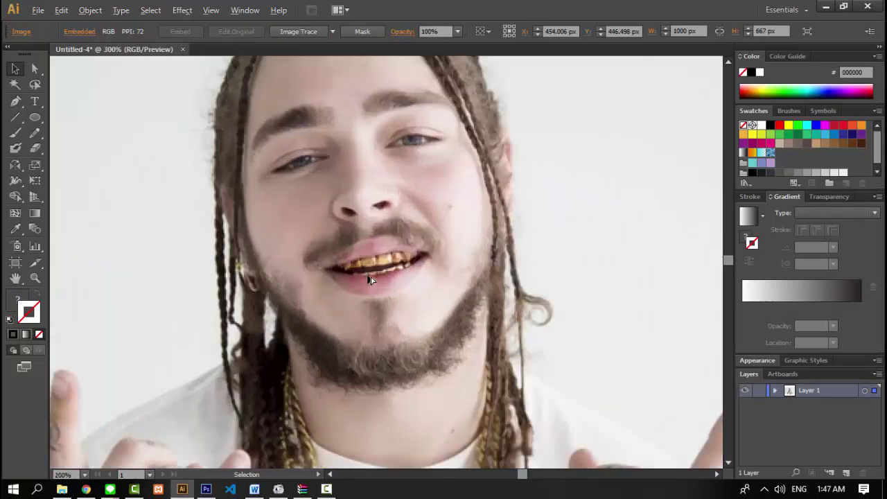
{"action": "scroll", "coordinate": [384, 286], "scroll_direction": "down", "scroll_amount": 3}
{"action": "left_click_drag", "start_coordinate": [440, 296], "coordinate": [462, 282]}
{"action": "left_click", "coordinate": [638, 246]}
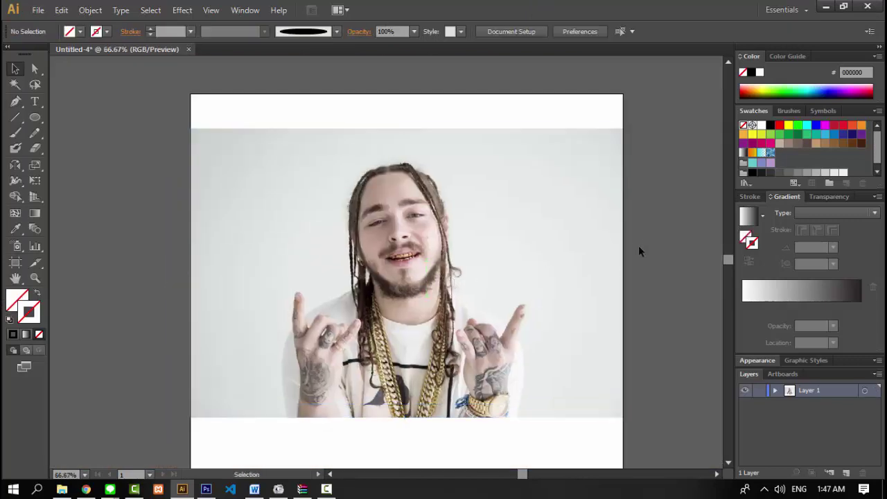
{"action": "scroll", "coordinate": [610, 228], "scroll_direction": "down", "scroll_amount": 1}
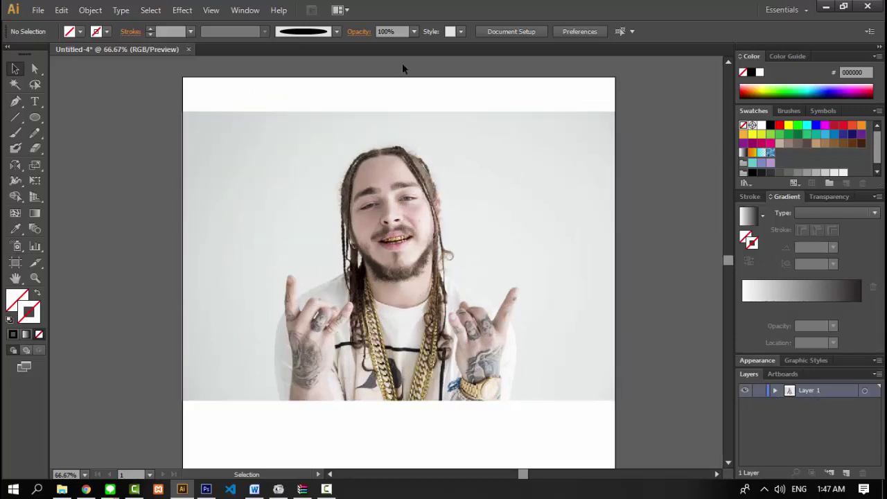
- Fade the photo to 50% opacity, lock Layer 1, and add Layer 2 above it
{"action": "left_click", "coordinate": [414, 32]}
{"action": "left_click", "coordinate": [428, 116]}
{"action": "left_click", "coordinate": [865, 391]}
{"action": "left_click", "coordinate": [457, 31]}
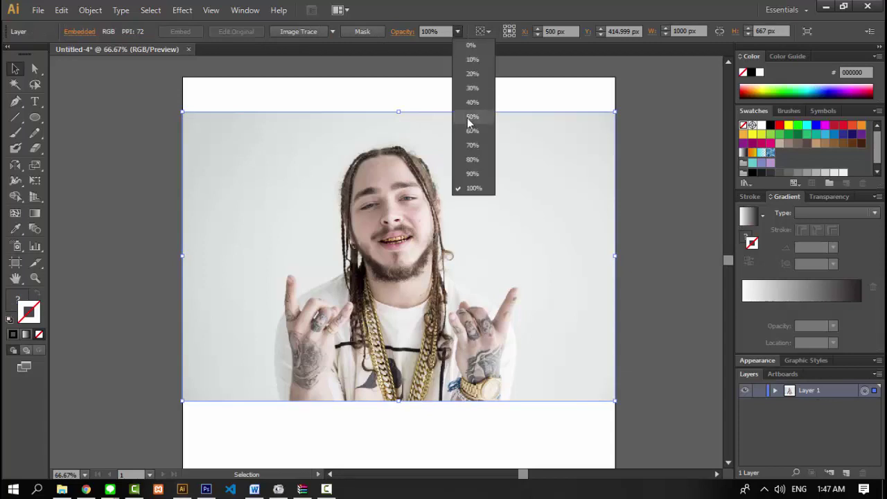
{"action": "left_click", "coordinate": [475, 130]}
{"action": "left_click", "coordinate": [759, 391]}
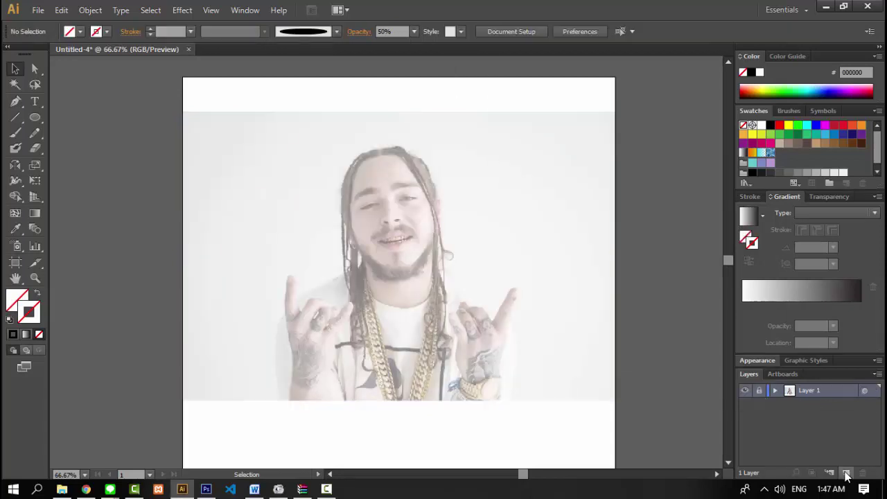
{"action": "left_click", "coordinate": [846, 472]}
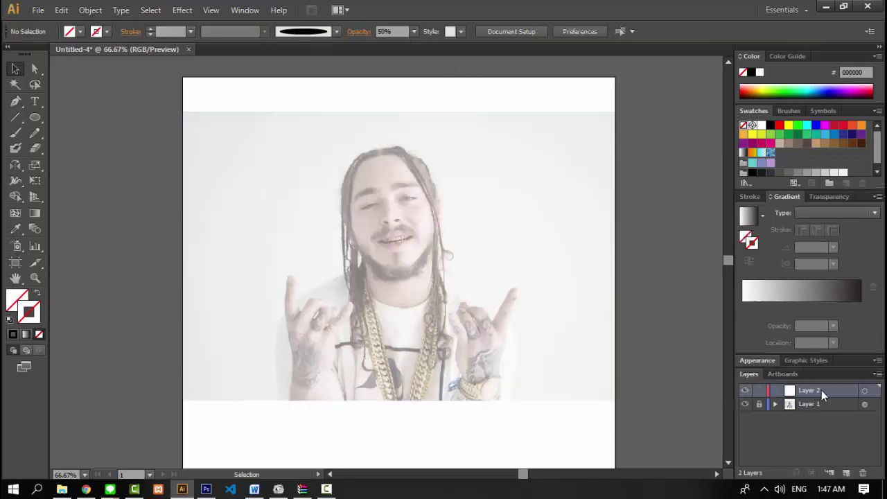
- Choose the Paintbrush with the tapered oval brush, default colours, and the stroke set to none
{"action": "left_click", "coordinate": [15, 131]}
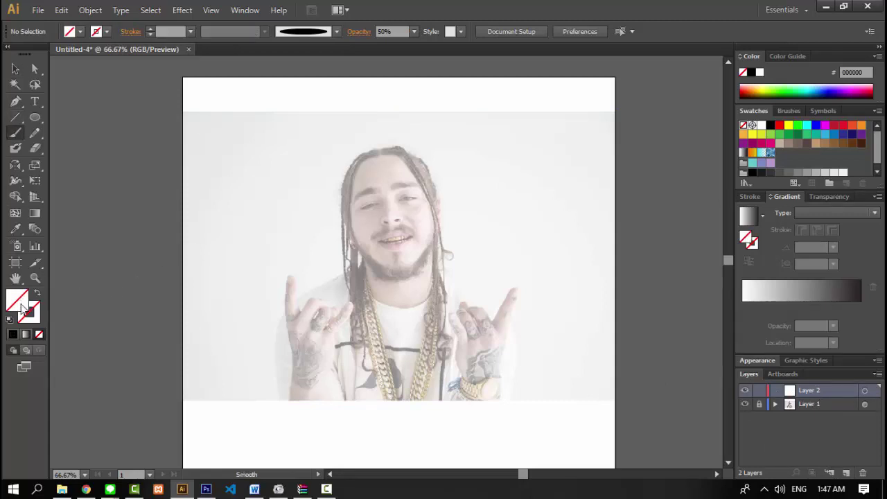
{"action": "left_click", "coordinate": [12, 334]}
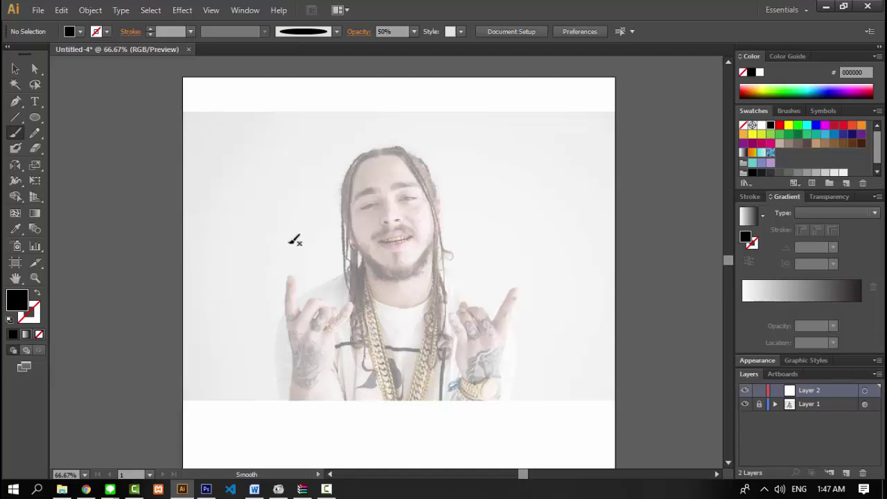
{"action": "scroll", "coordinate": [400, 200], "scroll_direction": "up", "scroll_amount": 2}
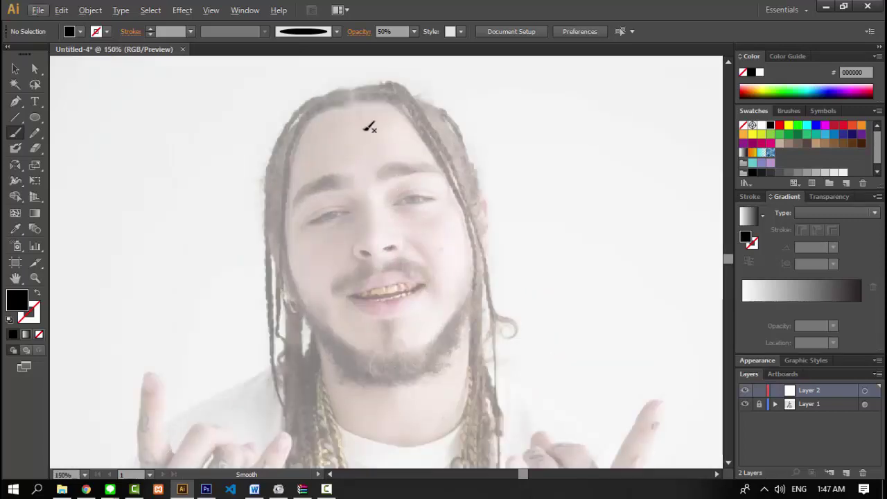
{"action": "left_click", "coordinate": [336, 31]}
{"action": "left_click", "coordinate": [297, 119]}
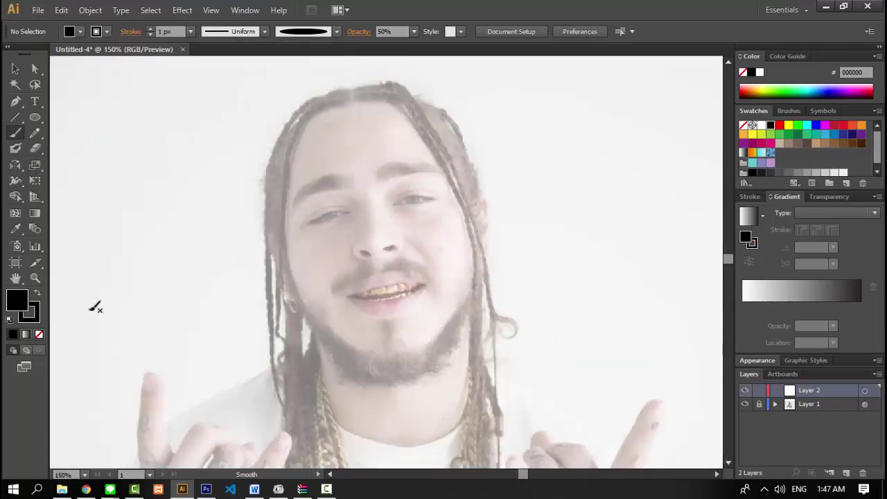
{"action": "left_click", "coordinate": [39, 334]}
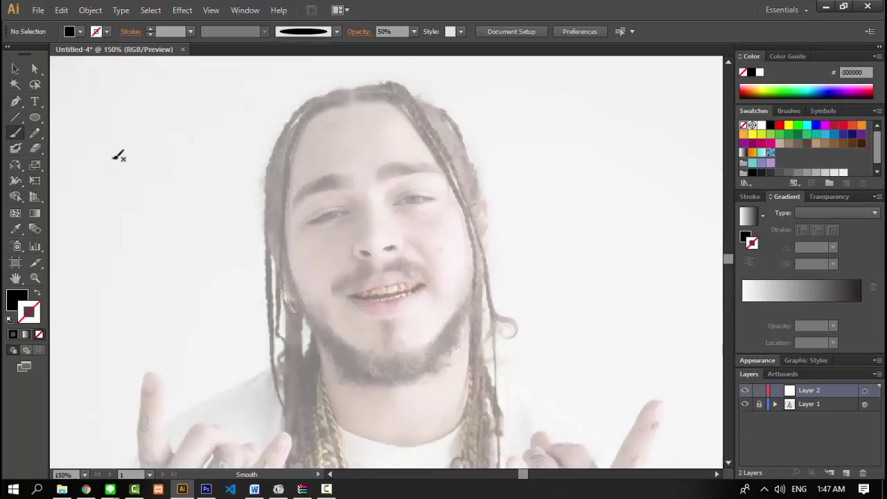
- Undo a test stroke and set the brush opacity back to 100%
{"action": "left_click_drag", "start_coordinate": [148, 167], "coordinate": [281, 263]}
{"action": "key", "text": "ctrl+z"}
{"action": "left_click", "coordinate": [414, 31]}
{"action": "left_click", "coordinate": [428, 188]}
- Draw a straight vertical tapered stroke beside the left cheek and select it
{"action": "left_click_drag", "start_coordinate": [315, 191], "coordinate": [322, 281]}
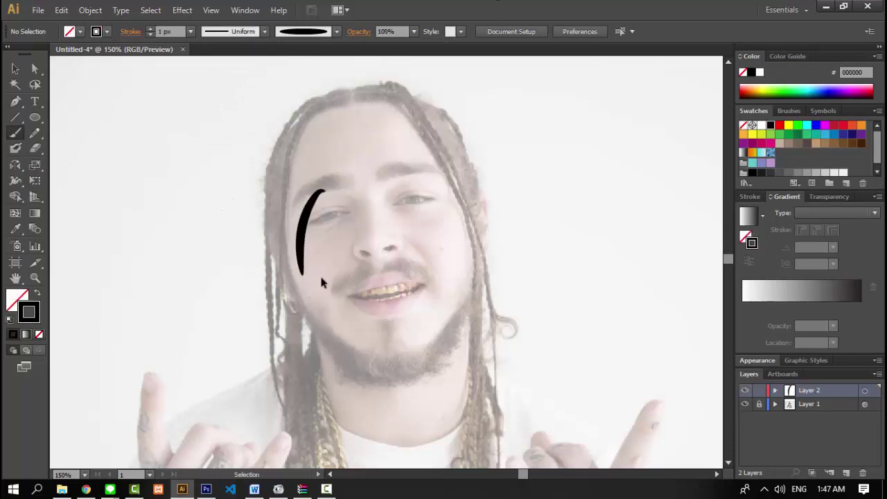
{"action": "key", "text": "ctrl+z"}
{"action": "left_click_drag", "start_coordinate": [294, 129], "coordinate": [291, 291]}
{"action": "key", "text": "ctrl+z"}
{"action": "left_click_drag", "start_coordinate": [287, 142], "coordinate": [292, 326]}
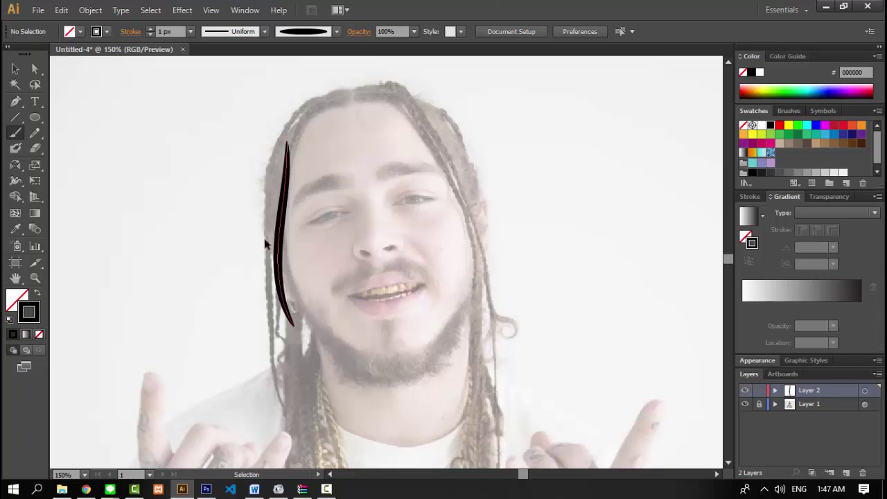
{"action": "key", "text": "ctrl+z"}
{"action": "left_click_drag", "start_coordinate": [305, 126], "coordinate": [304, 320]}
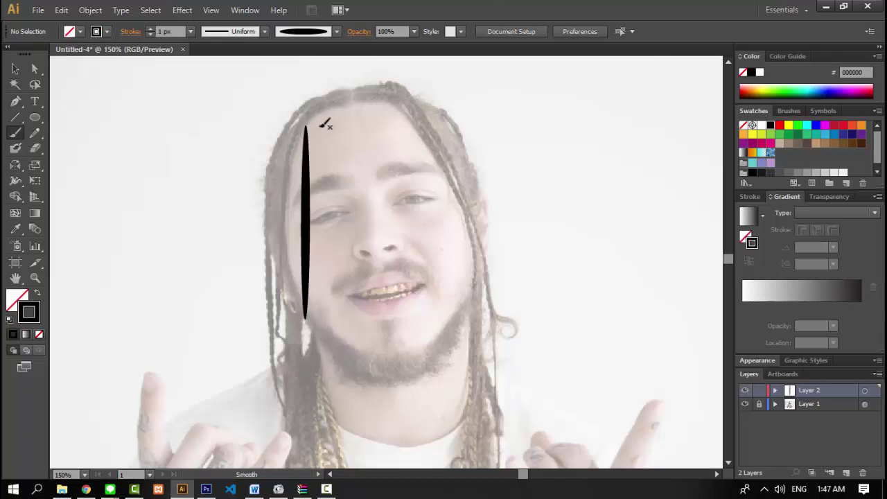
{"action": "key", "text": "alt"}
{"action": "left_click", "coordinate": [15, 69]}
{"action": "left_click", "coordinate": [305, 174]}
{"action": "type", "text": "0.5"}
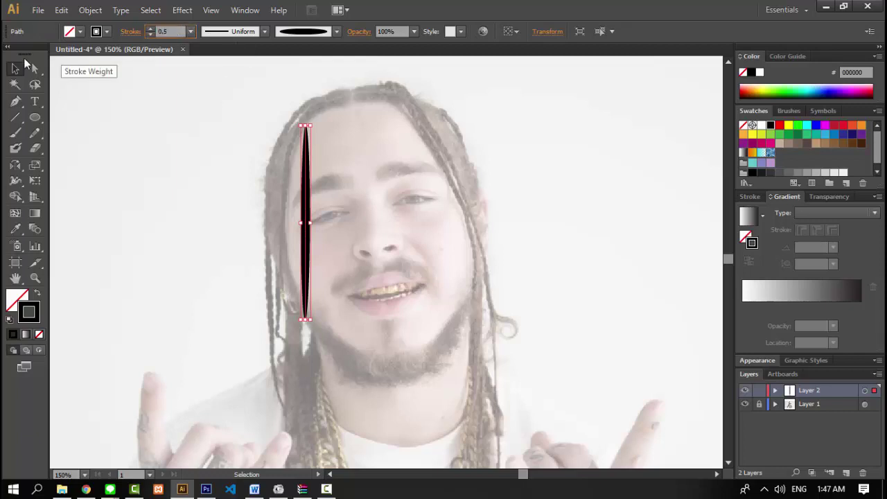
- Set the vertical stroke's weight to 0.2 px
{"action": "key", "text": "Return"}
{"action": "left_click", "coordinate": [329, 277]}
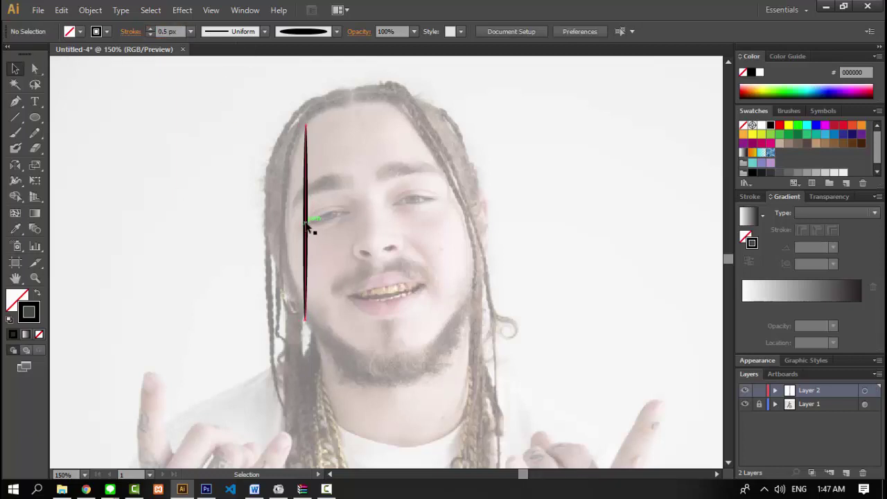
{"action": "left_click", "coordinate": [307, 227]}
{"action": "left_click", "coordinate": [182, 31]}
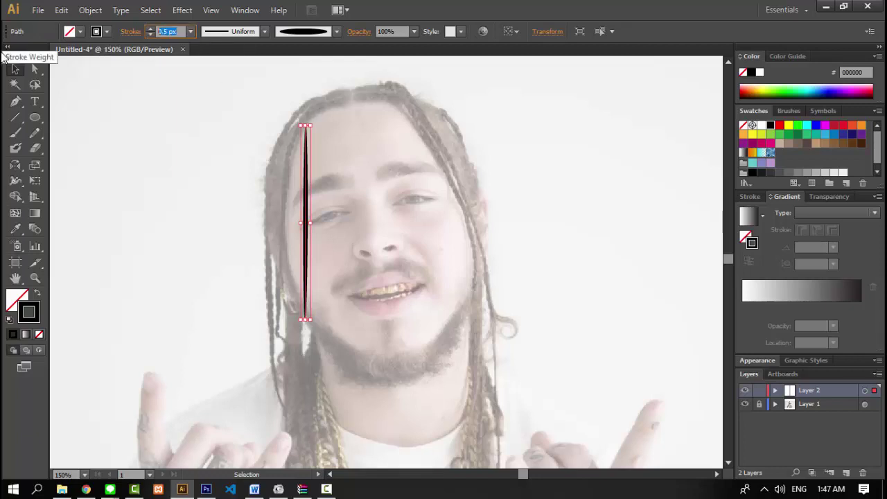
{"action": "type", "text": "0.2"}
{"action": "key", "text": "Return"}
{"action": "left_click", "coordinate": [270, 258]}
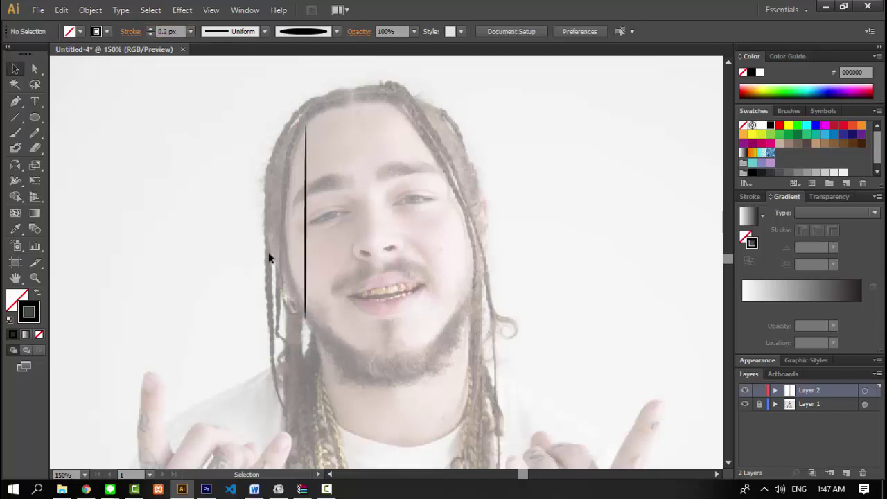
- Delete the vertical test line, then try a few left-hair brush strokes and undo them
{"action": "key", "text": "i"}
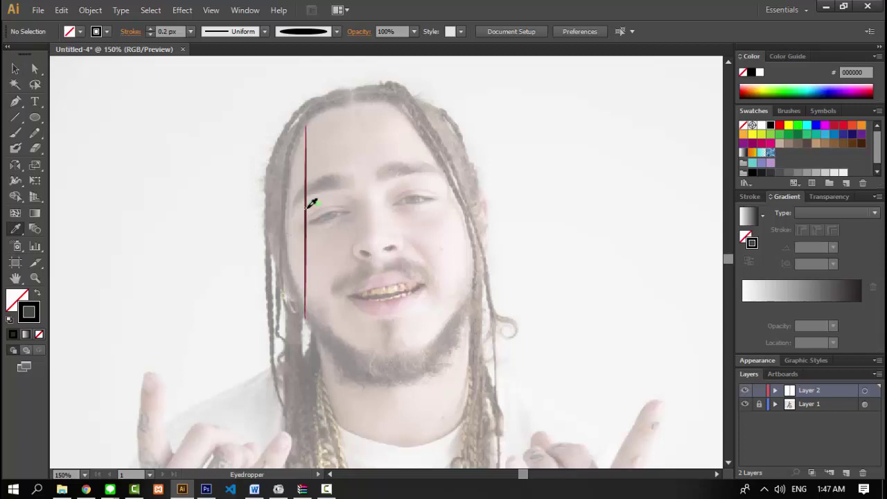
{"action": "key", "text": "v"}
{"action": "left_click", "coordinate": [306, 201]}
{"action": "key", "text": "Delete"}
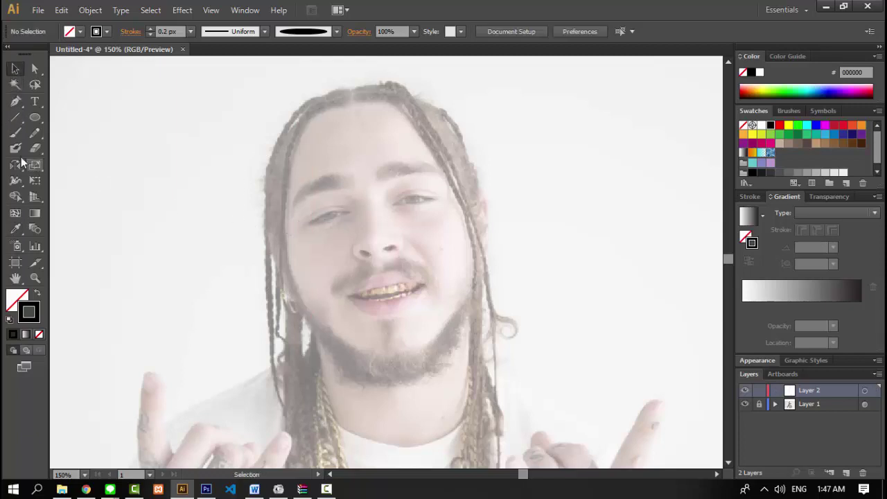
{"action": "key", "text": "b"}
{"action": "left_click_drag", "start_coordinate": [289, 151], "coordinate": [281, 239]}
{"action": "key", "text": "ctrl+z"}
{"action": "key", "text": "ctrl+z"}
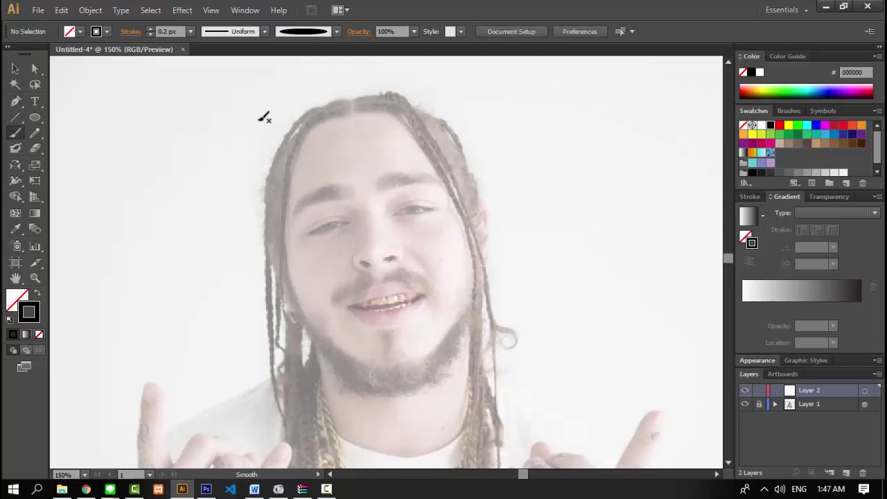
{"action": "left_click_drag", "start_coordinate": [305, 142], "coordinate": [290, 252]}
{"action": "key", "text": "ctrl+z"}
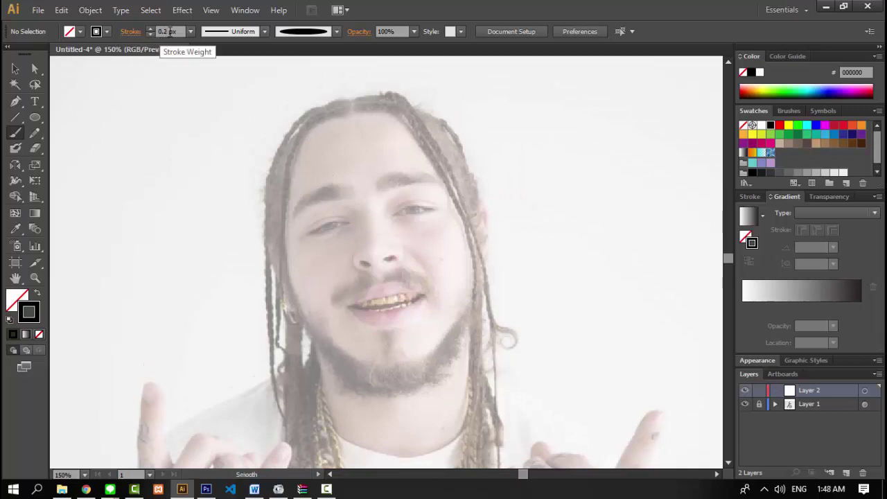
{"action": "left_click_drag", "start_coordinate": [287, 148], "coordinate": [277, 228]}
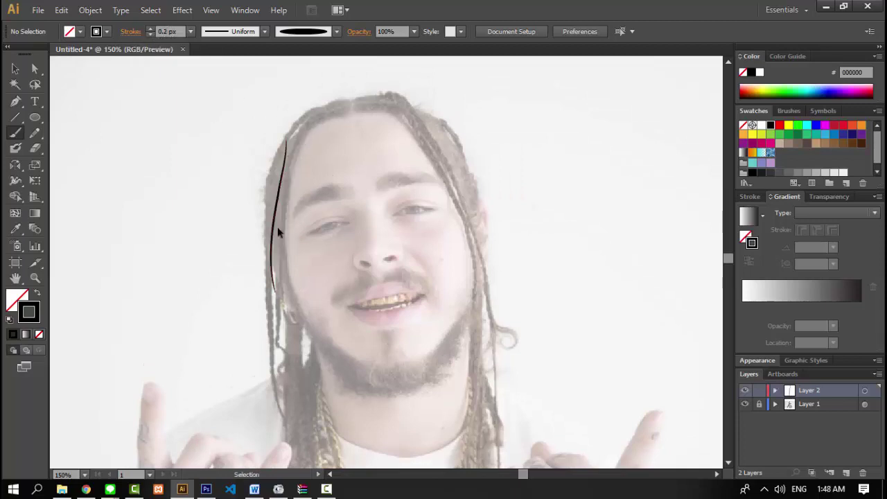
{"action": "key", "text": "ctrl+z"}
{"action": "key", "text": "ctrl+z"}
- Zoom to 200% and trace a closed outline of the jaw, forehead and left side of the face
{"action": "key", "text": "ctrl+plus"}
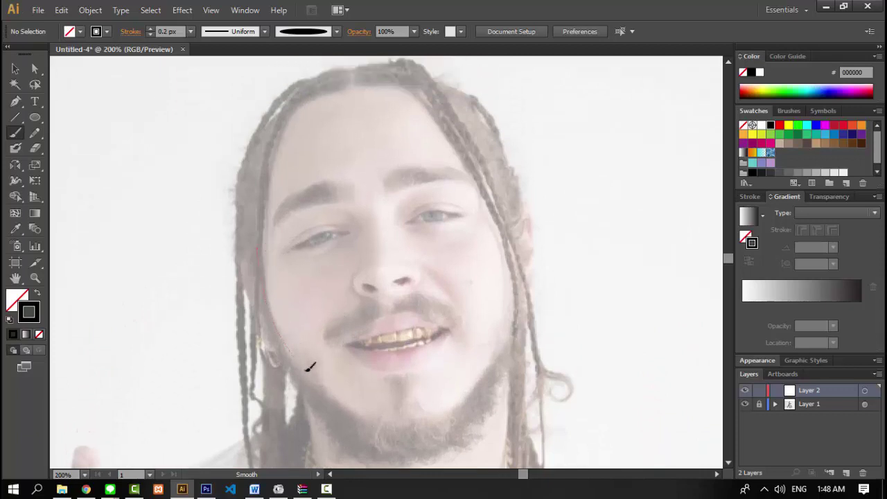
{"action": "left_click_drag", "start_coordinate": [381, 417], "coordinate": [505, 243]}
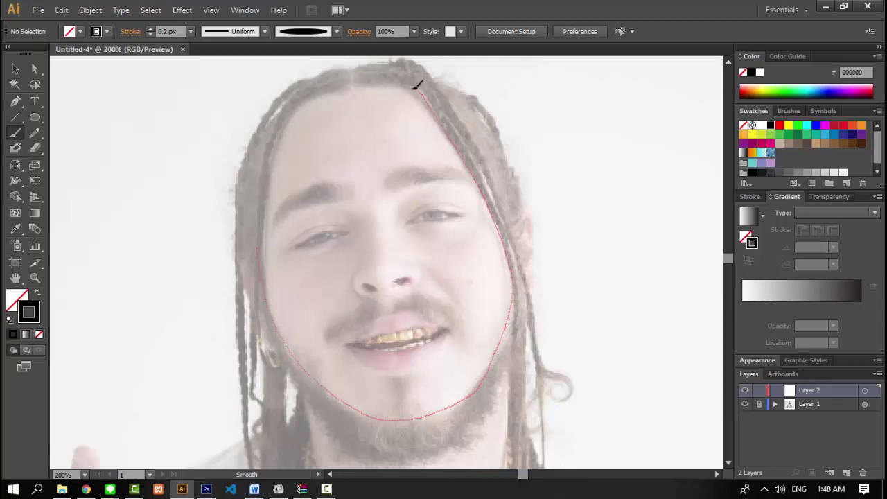
{"action": "mouse_move", "coordinate": [414, 88]}
{"action": "left_mouse_down"}
{"action": "mouse_move", "coordinate": [264, 227]}
{"action": "mouse_move", "coordinate": [297, 360]}
{"action": "left_mouse_up"}
{"action": "scroll", "coordinate": [571, 291], "scroll_direction": "down", "scroll_amount": 3}
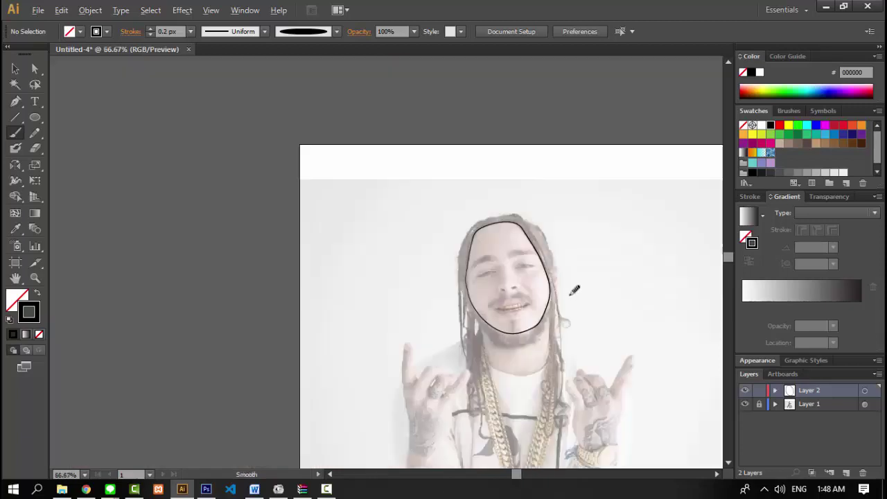
{"action": "scroll", "coordinate": [574, 290], "scroll_direction": "up", "scroll_amount": 3}
{"action": "left_click", "coordinate": [744, 404]}
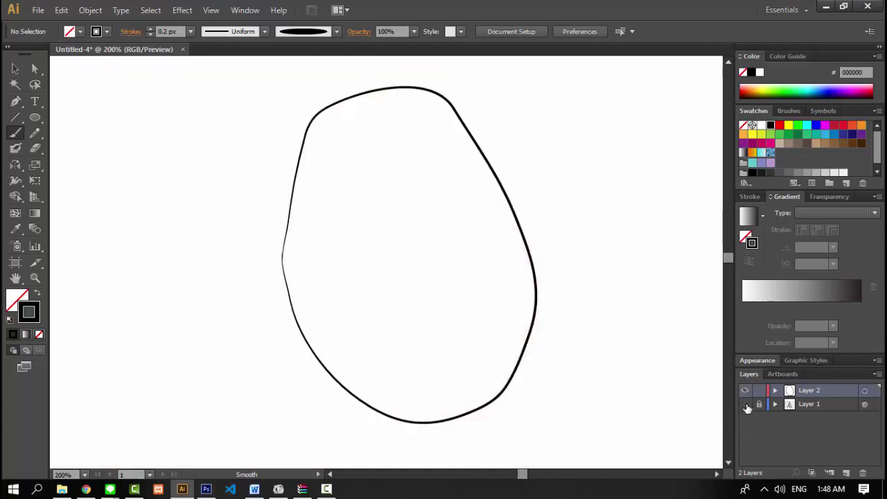
{"action": "scroll", "coordinate": [360, 232], "scroll_direction": "up", "scroll_amount": 1}
{"action": "scroll", "coordinate": [367, 222], "scroll_direction": "down", "scroll_amount": 2}
{"action": "scroll", "coordinate": [367, 221], "scroll_direction": "up", "scroll_amount": 1}
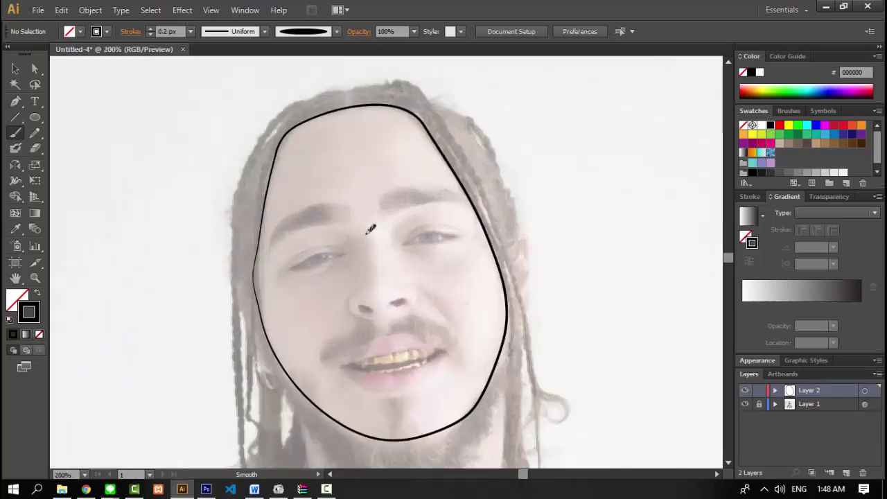
{"action": "scroll", "coordinate": [372, 244], "scroll_direction": "up", "scroll_amount": 3}
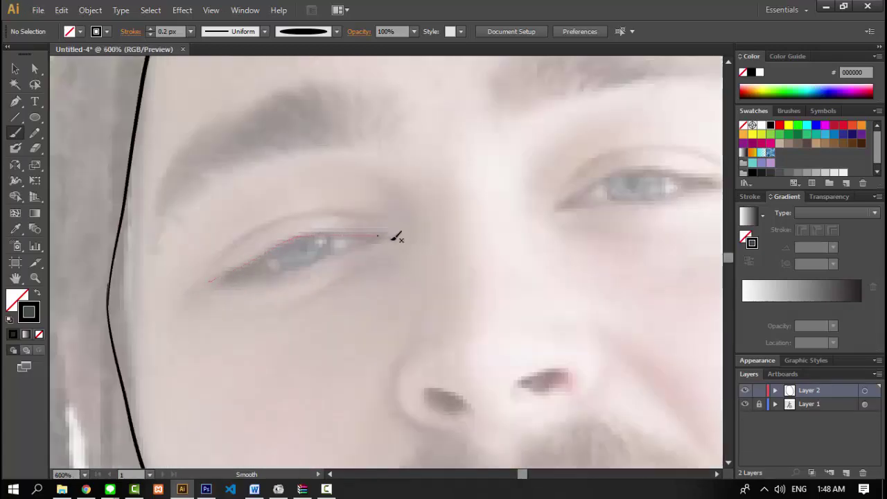
- Draw the upper and lower eyelid strokes of both eyes
{"action": "left_click_drag", "start_coordinate": [392, 239], "coordinate": [376, 234]}
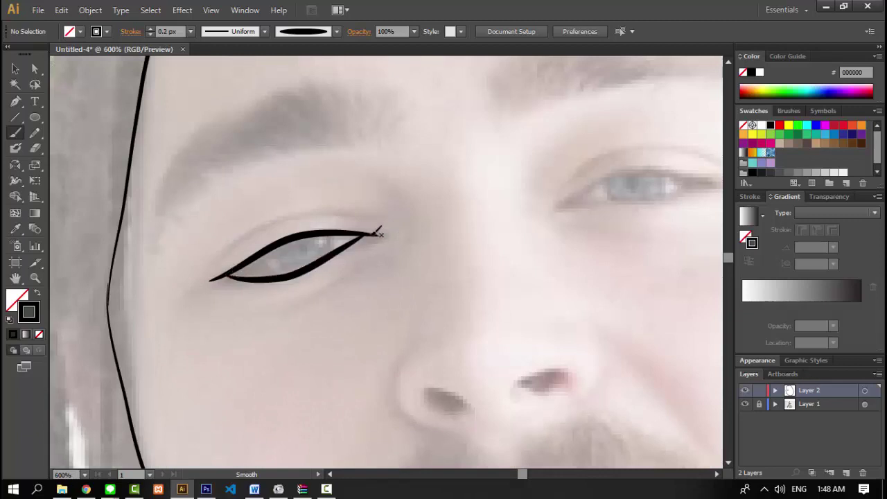
{"action": "scroll", "coordinate": [384, 243], "scroll_direction": "down", "scroll_amount": 2}
{"action": "scroll", "coordinate": [305, 277], "scroll_direction": "up", "scroll_amount": 2}
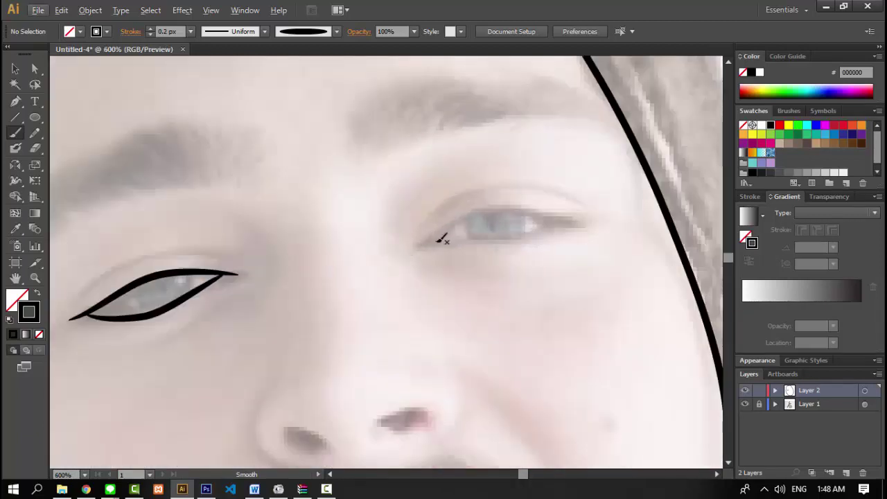
{"action": "left_click_drag", "start_coordinate": [495, 205], "coordinate": [578, 218]}
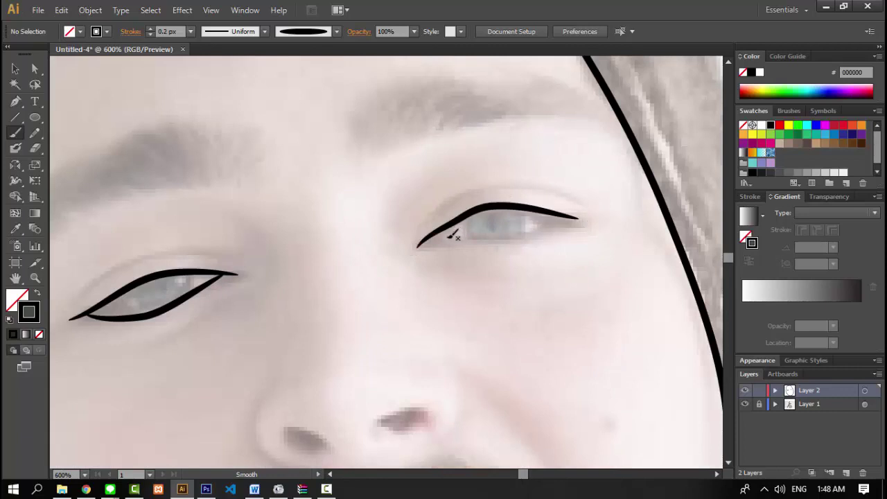
{"action": "left_click_drag", "start_coordinate": [490, 242], "coordinate": [575, 217]}
{"action": "scroll", "coordinate": [224, 267], "scroll_direction": "down", "scroll_amount": 3}
{"action": "scroll", "coordinate": [222, 275], "scroll_direction": "up", "scroll_amount": 3}
- Add a crease line above the left eye and above the right eye
{"action": "left_click_drag", "start_coordinate": [203, 288], "coordinate": [256, 259]}
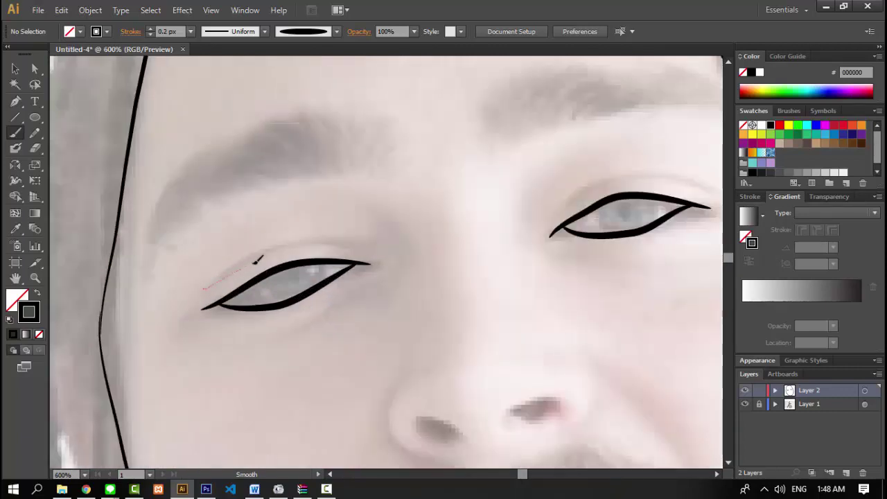
{"action": "left_click_drag", "start_coordinate": [342, 239], "coordinate": [367, 242]}
{"action": "scroll", "coordinate": [545, 223], "scroll_direction": "right", "scroll_amount": 1}
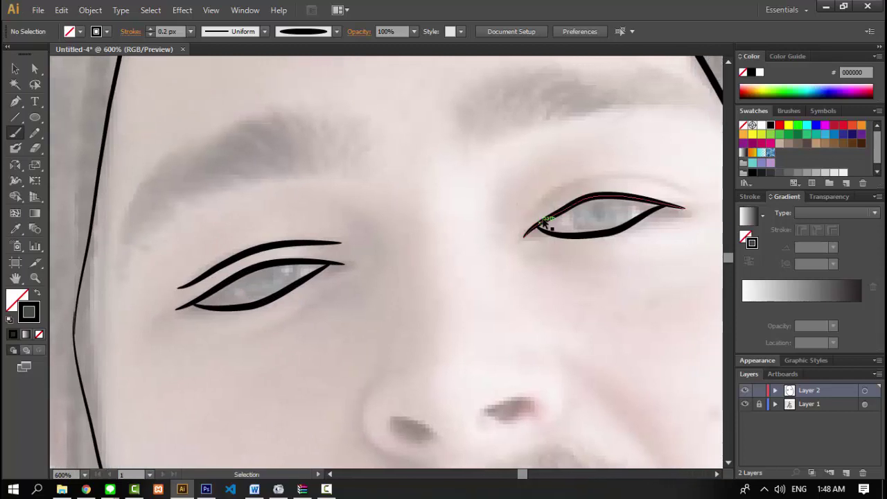
{"action": "mouse_move", "coordinate": [535, 214]}
{"action": "left_mouse_down"}
{"action": "mouse_move", "coordinate": [609, 173]}
{"action": "mouse_move", "coordinate": [697, 190]}
{"action": "left_mouse_up"}
{"action": "key", "text": "ctrl+z"}
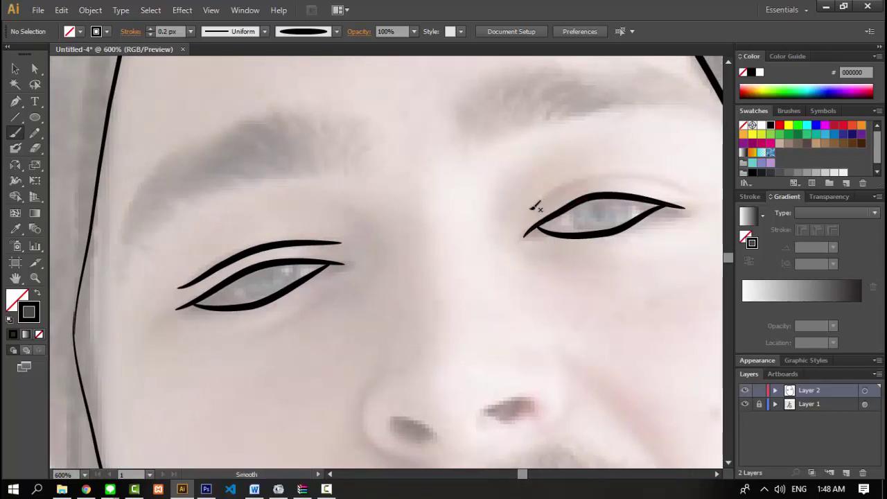
{"action": "left_click_drag", "start_coordinate": [594, 179], "coordinate": [683, 176]}
- Draw the curved strokes around the left nostril, removing a stray stroke
{"action": "scroll", "coordinate": [538, 234], "scroll_direction": "down", "scroll_amount": 3}
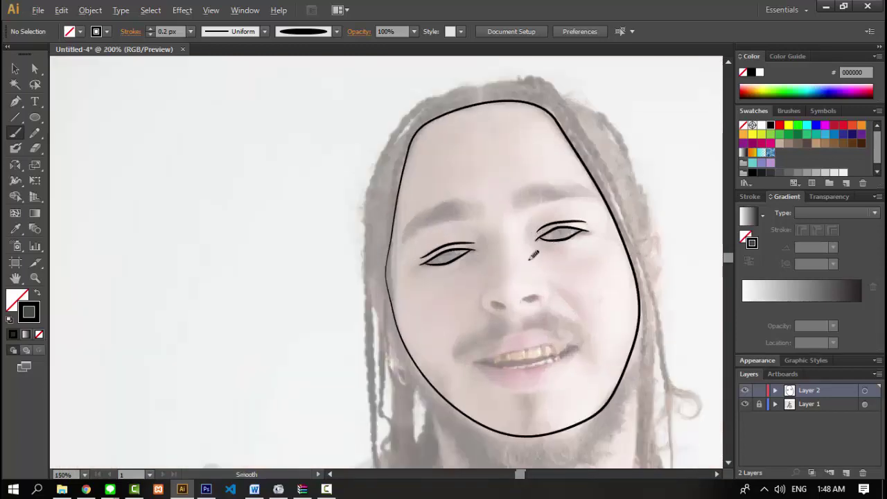
{"action": "scroll", "coordinate": [467, 333], "scroll_direction": "up", "scroll_amount": 2}
{"action": "scroll", "coordinate": [468, 333], "scroll_direction": "up", "scroll_amount": 1}
{"action": "mouse_move", "coordinate": [438, 308]}
{"action": "left_mouse_down"}
{"action": "mouse_move", "coordinate": [435, 362]}
{"action": "mouse_move", "coordinate": [462, 383]}
{"action": "left_mouse_up"}
{"action": "mouse_move", "coordinate": [451, 340]}
{"action": "left_mouse_down"}
{"action": "mouse_move", "coordinate": [491, 356]}
{"action": "mouse_move", "coordinate": [592, 336]}
{"action": "left_mouse_up"}
{"action": "key", "text": "ctrl+z"}
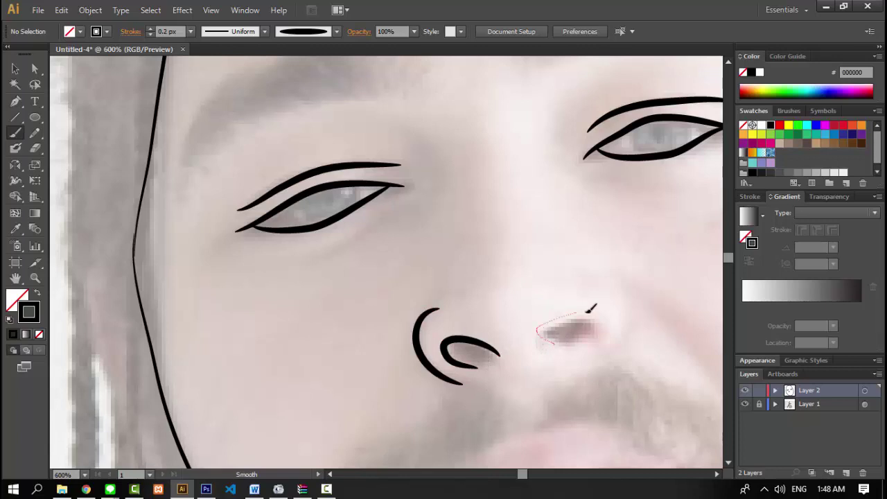
- Draw the curve to the right of the right nostril
{"action": "left_click_drag", "start_coordinate": [608, 283], "coordinate": [606, 339]}
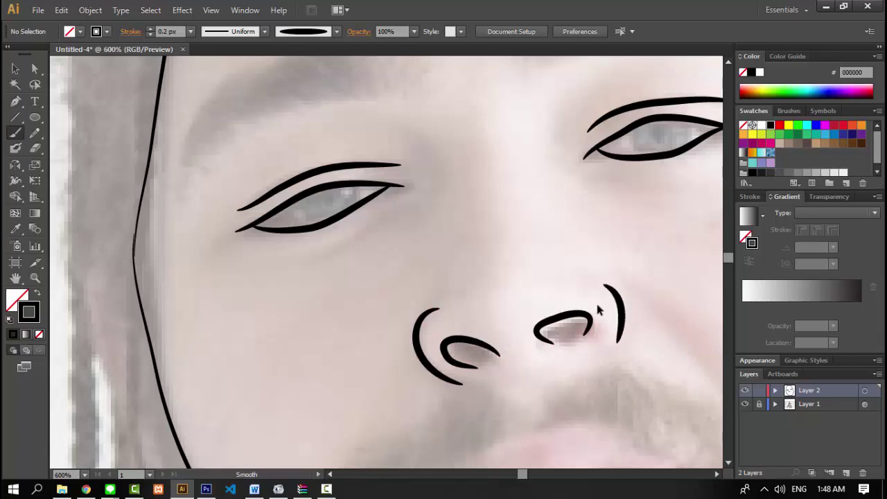
{"action": "key", "text": "ctrl+z"}
{"action": "left_click_drag", "start_coordinate": [621, 286], "coordinate": [610, 347]}
{"action": "scroll", "coordinate": [535, 366], "scroll_direction": "down", "scroll_amount": 5}
{"action": "scroll", "coordinate": [534, 360], "scroll_direction": "up", "scroll_amount": 1}
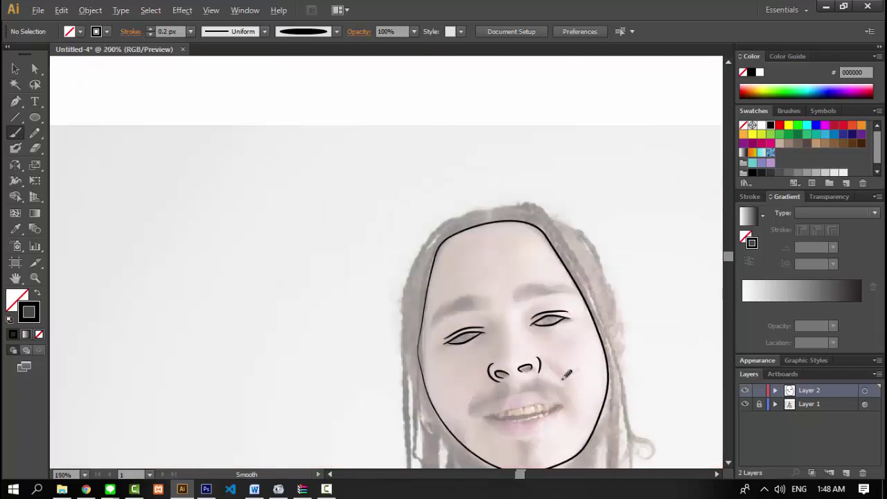
{"action": "scroll", "coordinate": [532, 355], "scroll_direction": "up", "scroll_amount": 1}
{"action": "scroll", "coordinate": [485, 283], "scroll_direction": "up", "scroll_amount": 1}
- Draw a vertical nose-bridge line, retrying until it sits right
{"action": "mouse_move", "coordinate": [468, 253]}
{"action": "left_mouse_down"}
{"action": "mouse_move", "coordinate": [478, 340]}
{"action": "mouse_move", "coordinate": [470, 363]}
{"action": "left_mouse_up"}
{"action": "key", "text": "ctrl+z"}
{"action": "key", "text": "ctrl+z"}
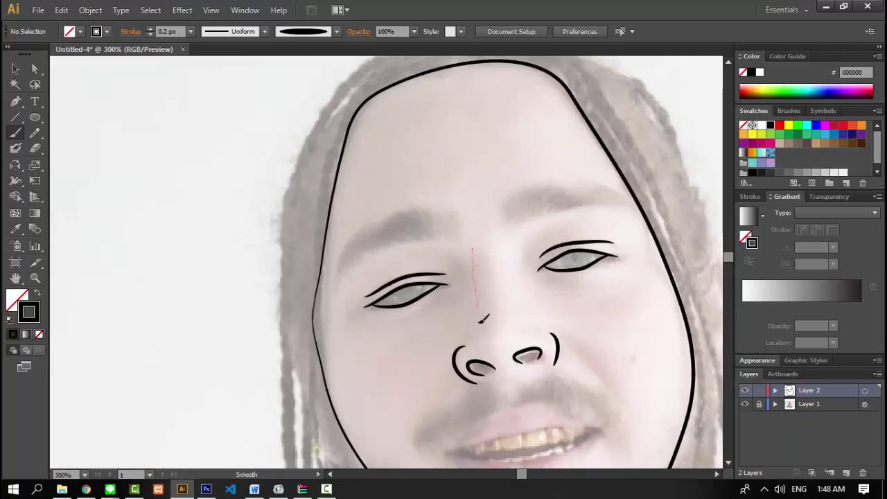
{"action": "left_click_drag", "start_coordinate": [481, 320], "coordinate": [478, 328]}
{"action": "key", "text": "ctrl+z"}
{"action": "left_click_drag", "start_coordinate": [473, 260], "coordinate": [475, 331]}
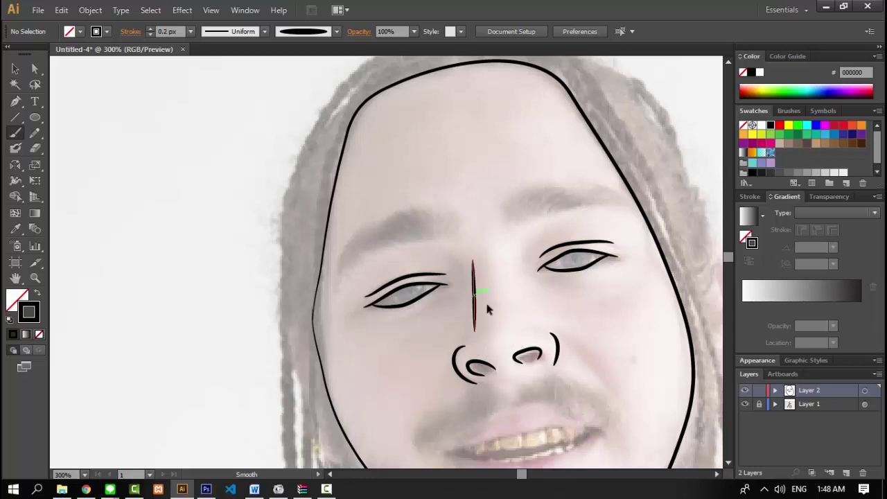
{"action": "key", "text": "ctrl+z"}
{"action": "left_click_drag", "start_coordinate": [474, 258], "coordinate": [475, 331]}
- Add iris curves inside the left and right eyes
{"action": "scroll", "coordinate": [458, 333], "scroll_direction": "right", "scroll_amount": 2}
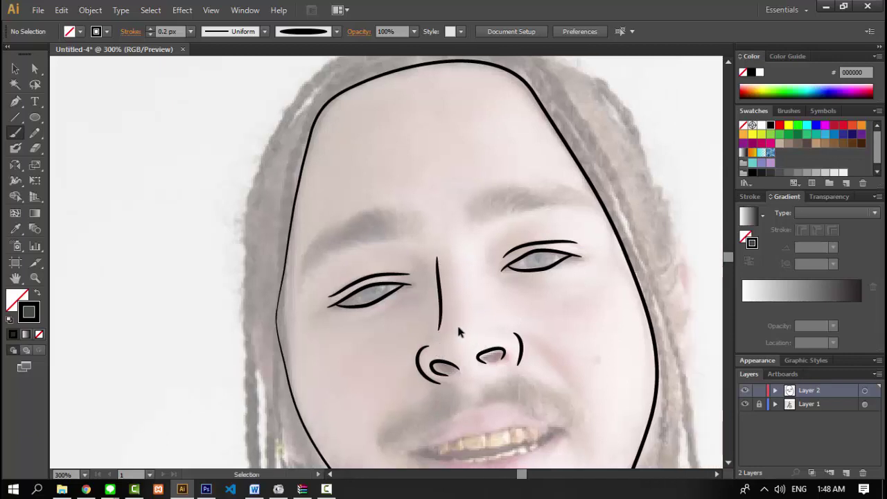
{"action": "scroll", "coordinate": [388, 315], "scroll_direction": "up", "scroll_amount": 2}
{"action": "scroll", "coordinate": [298, 291], "scroll_direction": "up", "scroll_amount": 1}
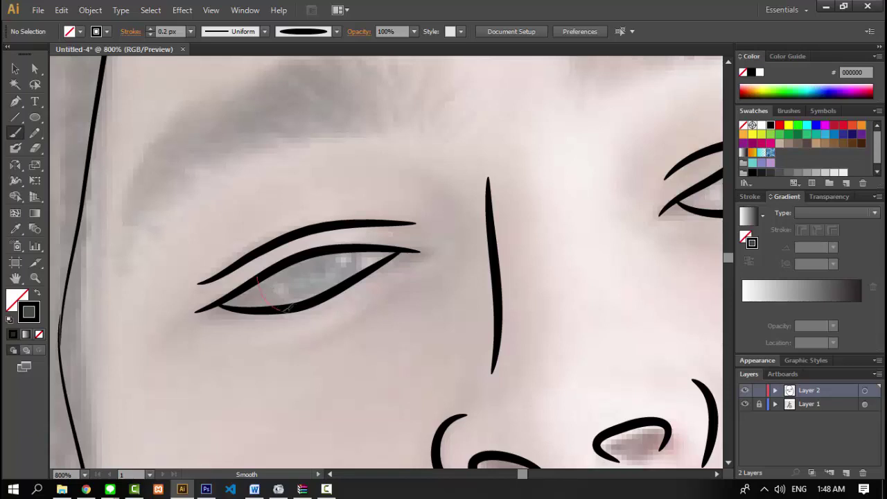
{"action": "left_click_drag", "start_coordinate": [287, 306], "coordinate": [286, 307]}
{"action": "left_click_drag", "start_coordinate": [357, 284], "coordinate": [363, 284]}
{"action": "scroll", "coordinate": [444, 268], "scroll_direction": "down", "scroll_amount": 2}
{"action": "scroll", "coordinate": [376, 264], "scroll_direction": "up", "scroll_amount": 2}
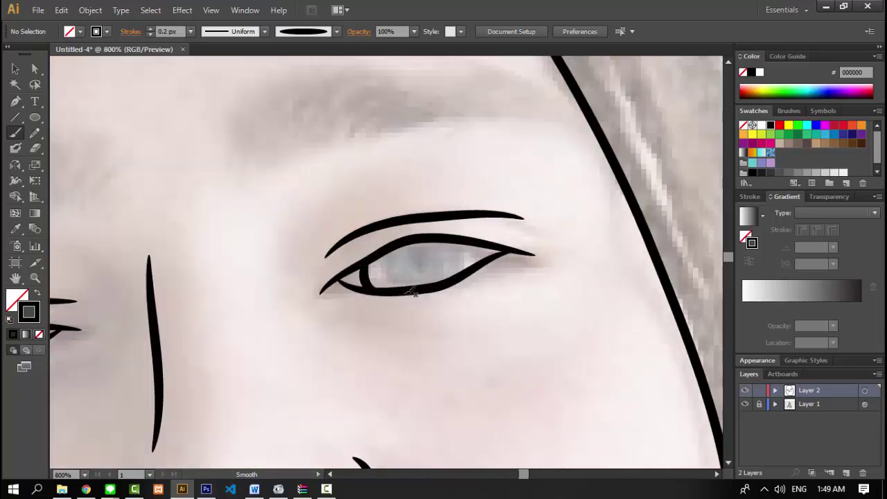
{"action": "left_click_drag", "start_coordinate": [455, 242], "coordinate": [456, 280]}
{"action": "scroll", "coordinate": [429, 320], "scroll_direction": "down", "scroll_amount": 3}
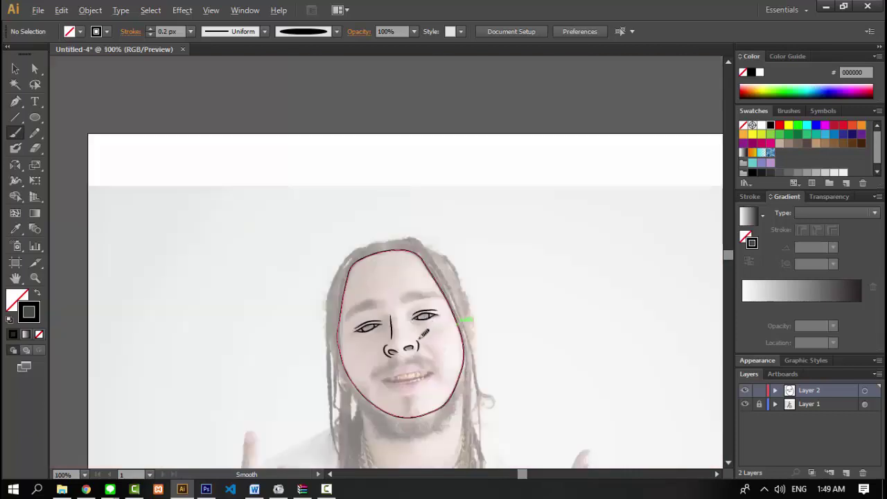
{"action": "scroll", "coordinate": [419, 336], "scroll_direction": "up", "scroll_amount": 1}
{"action": "scroll", "coordinate": [388, 381], "scroll_direction": "up", "scroll_amount": 1}
{"action": "scroll", "coordinate": [309, 336], "scroll_direction": "up", "scroll_amount": 1}
- Trace the upper lip outline out to the mouth corner
{"action": "left_click_drag", "start_coordinate": [299, 339], "coordinate": [324, 321]}
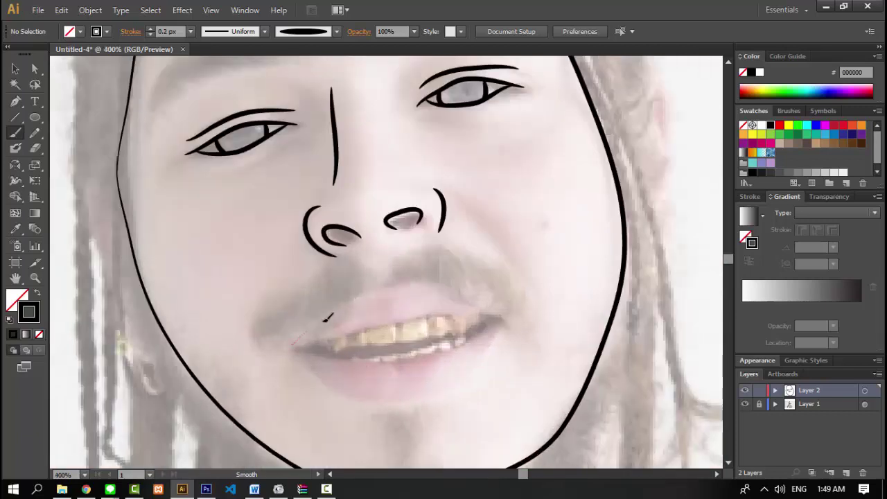
{"action": "key", "text": "ctrl+z"}
{"action": "key", "text": "ctrl+z"}
{"action": "left_click_drag", "start_coordinate": [419, 280], "coordinate": [458, 299]}
{"action": "scroll", "coordinate": [439, 307], "scroll_direction": "up", "scroll_amount": 2}
{"action": "key", "text": "ctrl+z"}
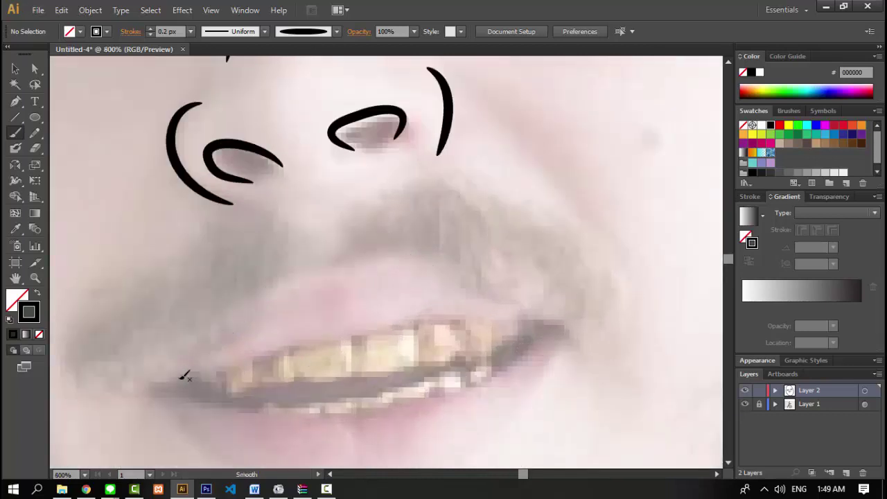
{"action": "left_click_drag", "start_coordinate": [264, 304], "coordinate": [388, 264]}
{"action": "left_click_drag", "start_coordinate": [473, 294], "coordinate": [543, 314]}
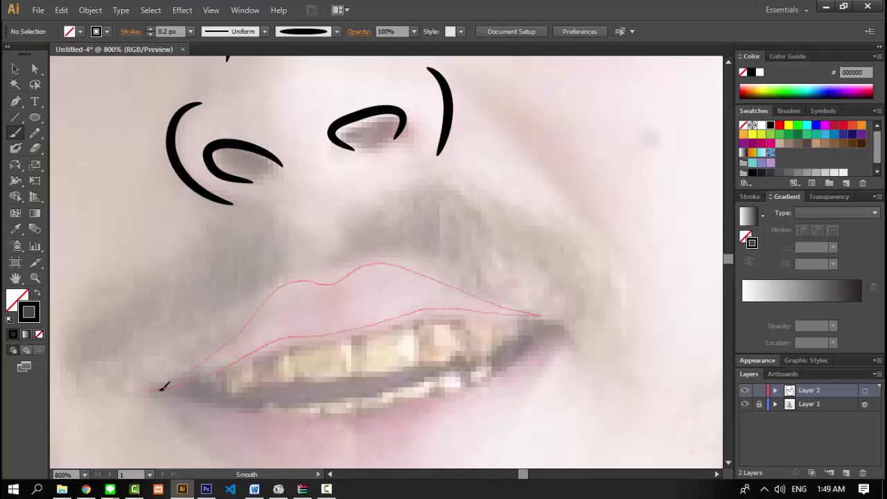
{"action": "left_click_drag", "start_coordinate": [162, 386], "coordinate": [157, 388]}
- Draw the line beneath the teeth and the lower-lip curve, then zoom out to the whole face
{"action": "scroll", "coordinate": [293, 376], "scroll_direction": "down", "scroll_amount": 2}
{"action": "scroll", "coordinate": [351, 390], "scroll_direction": "up", "scroll_amount": 1}
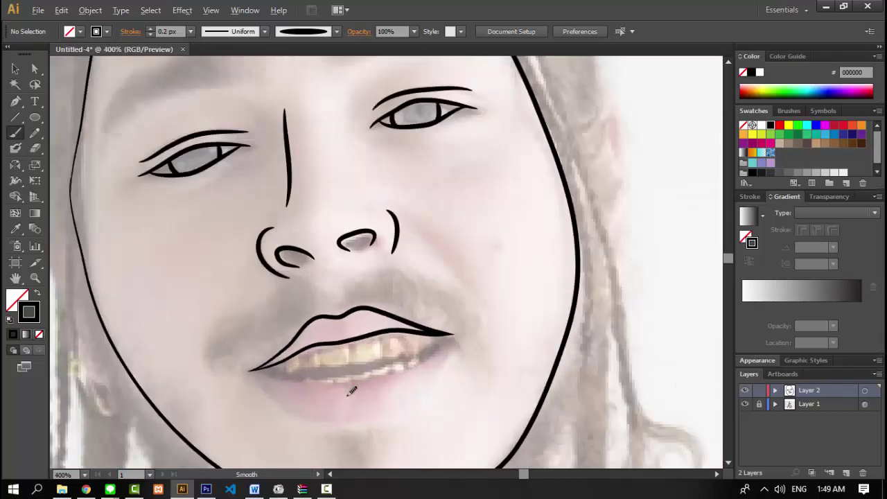
{"action": "scroll", "coordinate": [351, 390], "scroll_direction": "up", "scroll_amount": 2}
{"action": "scroll", "coordinate": [218, 337], "scroll_direction": "down", "scroll_amount": 1}
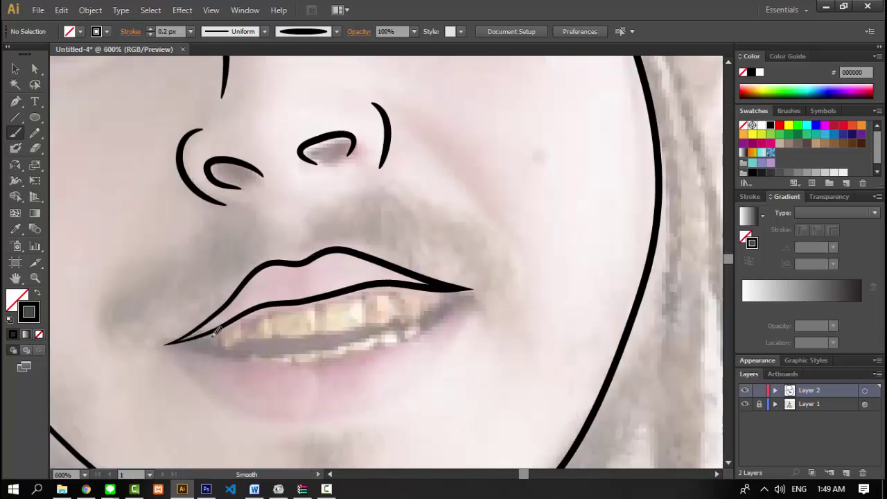
{"action": "scroll", "coordinate": [317, 300], "scroll_direction": "down", "scroll_amount": 2}
{"action": "scroll", "coordinate": [277, 316], "scroll_direction": "up", "scroll_amount": 1}
{"action": "scroll", "coordinate": [285, 316], "scroll_direction": "up", "scroll_amount": 1}
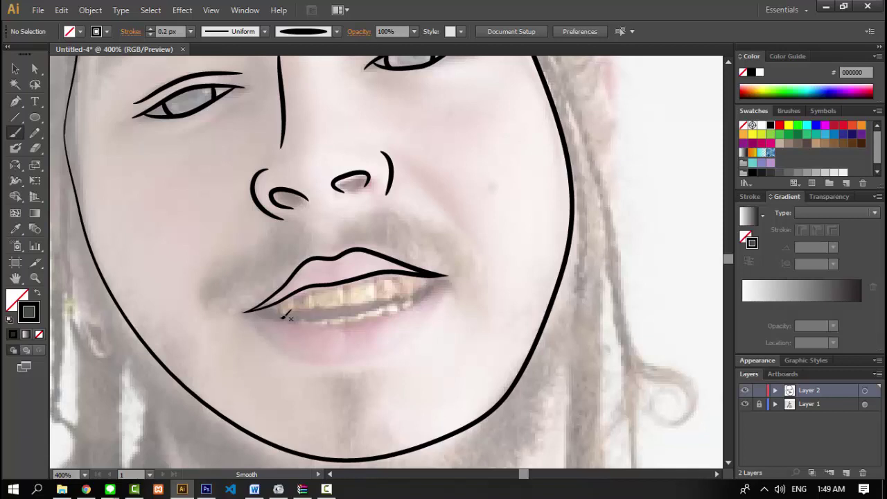
{"action": "scroll", "coordinate": [305, 312], "scroll_direction": "up", "scroll_amount": 2}
{"action": "scroll", "coordinate": [317, 317], "scroll_direction": "up", "scroll_amount": 1}
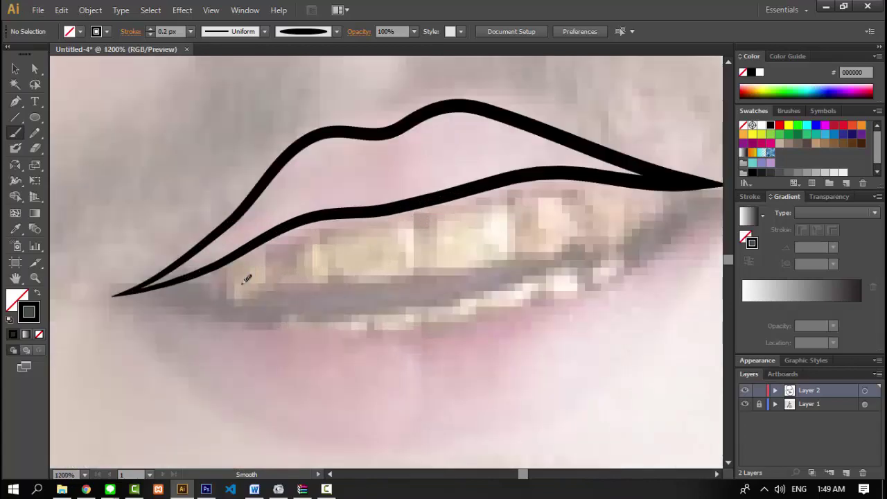
{"action": "scroll", "coordinate": [247, 277], "scroll_direction": "down", "scroll_amount": 1}
{"action": "scroll", "coordinate": [218, 273], "scroll_direction": "up", "scroll_amount": 1}
{"action": "scroll", "coordinate": [116, 270], "scroll_direction": "down", "scroll_amount": 1}
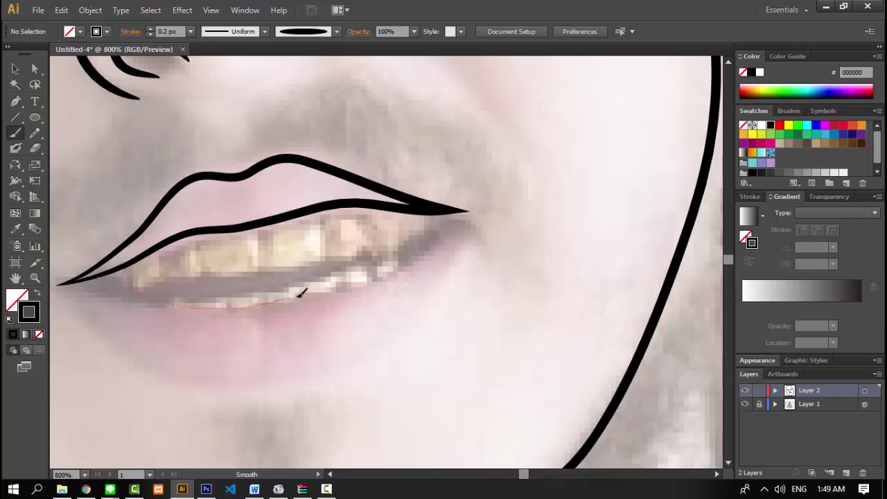
{"action": "left_click_drag", "start_coordinate": [298, 296], "coordinate": [443, 212]}
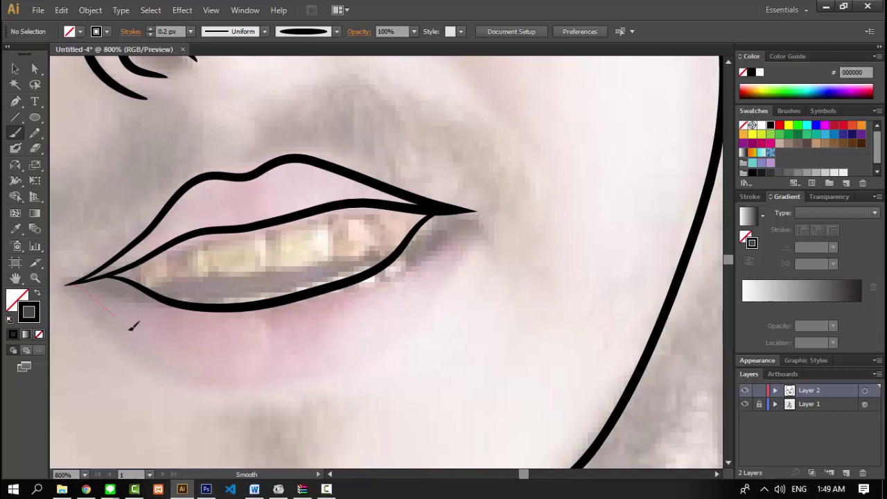
{"action": "left_click_drag", "start_coordinate": [271, 369], "coordinate": [373, 334]}
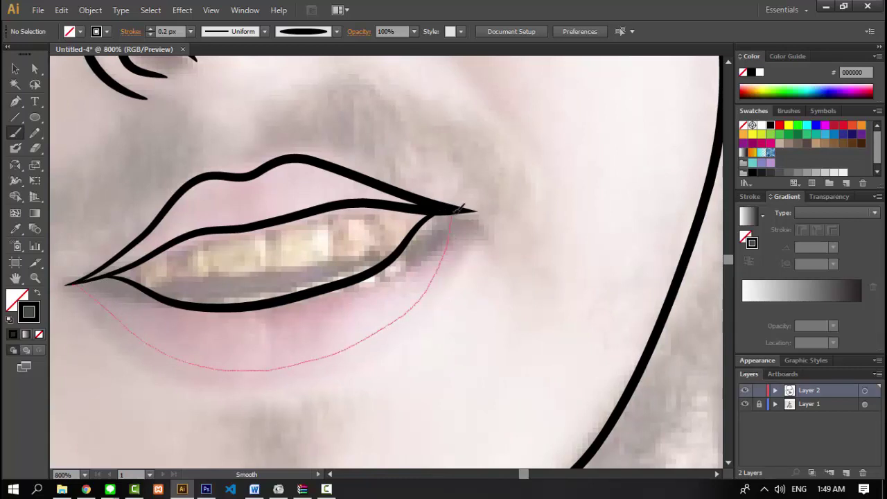
{"action": "left_click_drag", "start_coordinate": [462, 208], "coordinate": [458, 211]}
{"action": "key", "text": "ctrl+minus"}
{"action": "key", "text": "ctrl+minus"}
{"action": "key", "text": "ctrl+minus"}
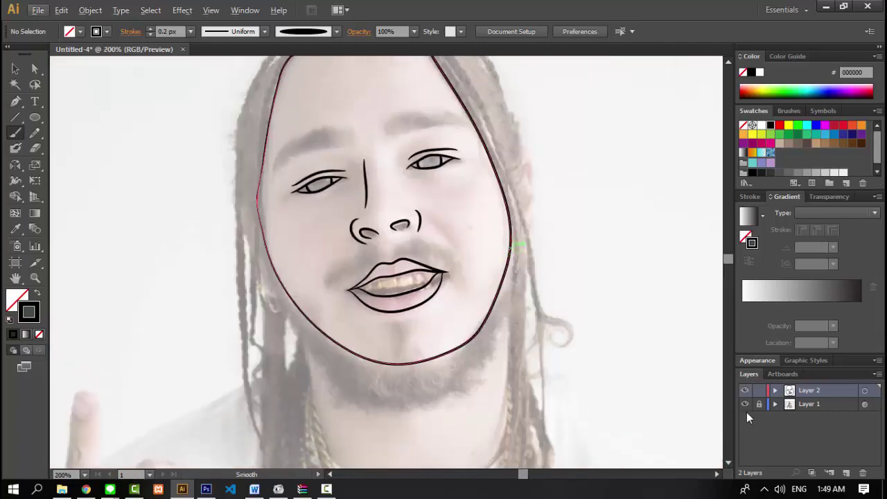
- Briefly hide the photo to check the line art, then set the brush stroke weight to 0.1 px
{"action": "left_click", "coordinate": [745, 404]}
{"action": "left_click", "coordinate": [745, 404]}
{"action": "scroll", "coordinate": [428, 259], "scroll_direction": "up", "scroll_amount": 2}
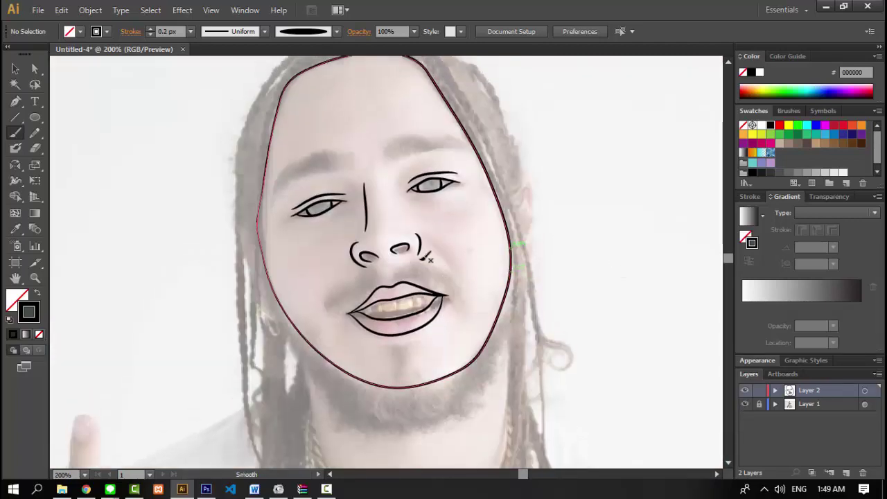
{"action": "scroll", "coordinate": [425, 257], "scroll_direction": "up", "scroll_amount": 2}
{"action": "scroll", "coordinate": [340, 214], "scroll_direction": "up", "scroll_amount": 1}
{"action": "scroll", "coordinate": [303, 234], "scroll_direction": "down", "scroll_amount": 1}
{"action": "scroll", "coordinate": [315, 231], "scroll_direction": "up", "scroll_amount": 1}
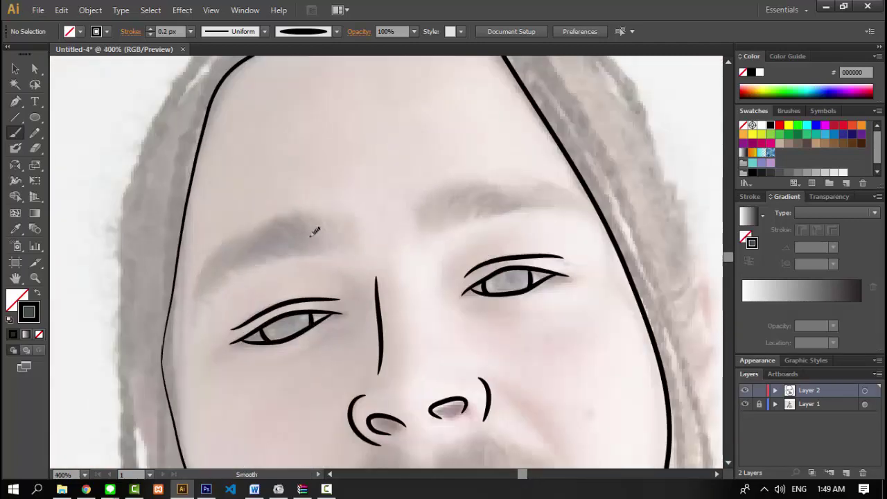
{"action": "left_click", "coordinate": [170, 31]}
{"action": "type", "text": "0"}
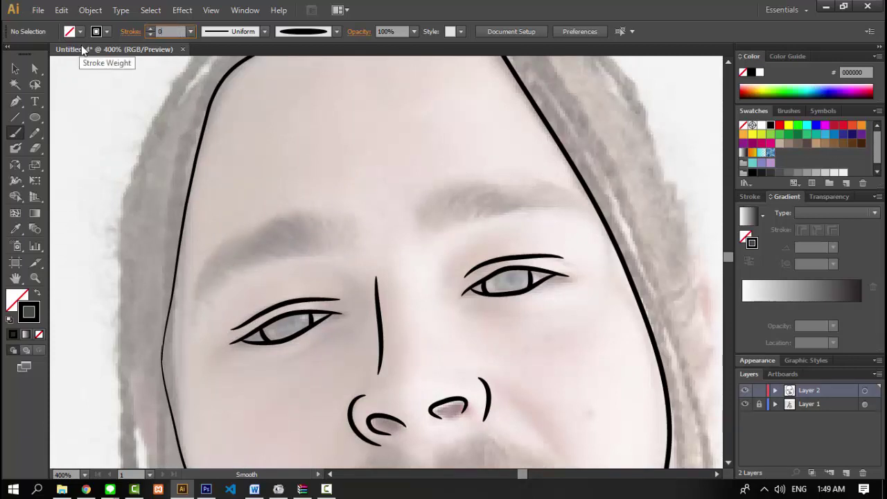
{"action": "type", "text": ".1"}
{"action": "key", "text": "Return"}
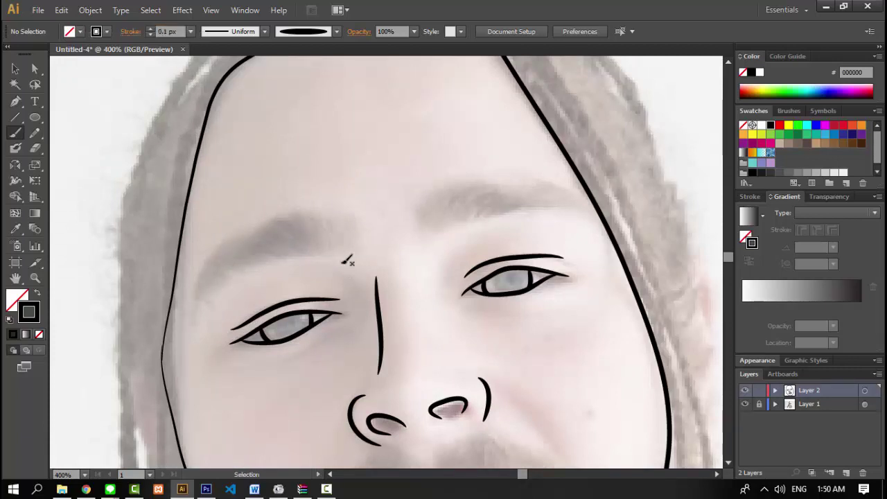
- Start the first eyebrow with short hair strokes fanning up and to the left
{"action": "left_click_drag", "start_coordinate": [297, 203], "coordinate": [327, 241]}
{"action": "key", "text": "ctrl+z"}
{"action": "scroll", "coordinate": [223, 302], "scroll_direction": "up", "scroll_amount": 1}
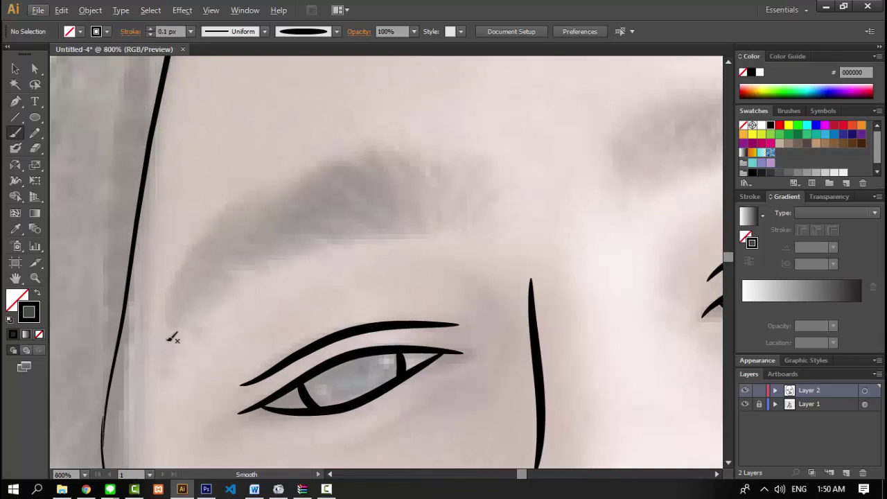
{"action": "scroll", "coordinate": [488, 220], "scroll_direction": "down", "scroll_amount": 2}
{"action": "scroll", "coordinate": [478, 222], "scroll_direction": "up", "scroll_amount": 1}
{"action": "mouse_move", "coordinate": [471, 257]}
{"action": "left_mouse_down"}
{"action": "mouse_move", "coordinate": [465, 211]}
{"action": "mouse_move", "coordinate": [449, 206]}
{"action": "left_mouse_up"}
{"action": "mouse_move", "coordinate": [459, 242]}
{"action": "left_mouse_down"}
{"action": "mouse_move", "coordinate": [442, 203]}
{"action": "mouse_move", "coordinate": [443, 215]}
{"action": "mouse_move", "coordinate": [410, 201]}
{"action": "mouse_move", "coordinate": [419, 220]}
{"action": "mouse_move", "coordinate": [399, 215]}
{"action": "left_mouse_up"}
{"action": "mouse_move", "coordinate": [419, 256]}
{"action": "left_mouse_down"}
{"action": "mouse_move", "coordinate": [377, 202]}
{"action": "mouse_move", "coordinate": [399, 201]}
{"action": "left_mouse_up"}
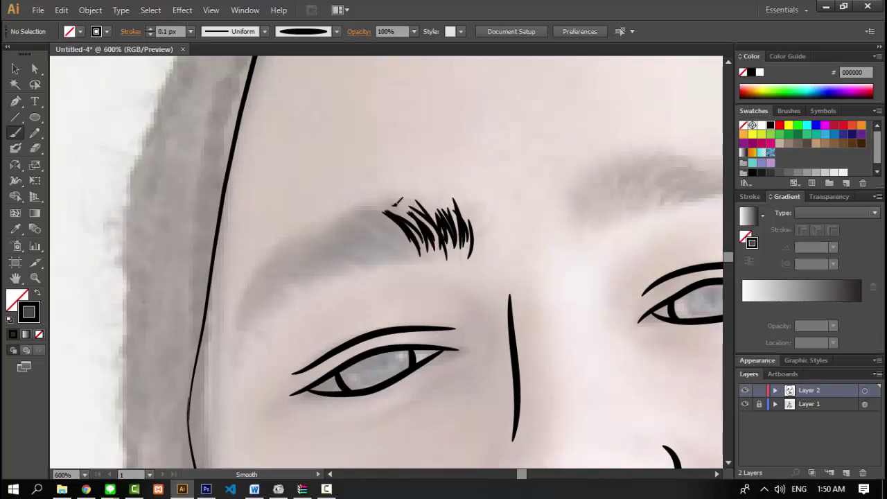
{"action": "mouse_move", "coordinate": [420, 239]}
{"action": "left_mouse_down"}
{"action": "mouse_move", "coordinate": [389, 200]}
{"action": "mouse_move", "coordinate": [369, 216]}
{"action": "left_mouse_up"}
- Extend the first eyebrow leftward and thicken its lower-left edge and tip
{"action": "mouse_move", "coordinate": [420, 258]}
{"action": "left_mouse_down"}
{"action": "mouse_move", "coordinate": [366, 221]}
{"action": "mouse_move", "coordinate": [338, 215]}
{"action": "left_mouse_up"}
{"action": "mouse_move", "coordinate": [374, 249]}
{"action": "left_mouse_down"}
{"action": "mouse_move", "coordinate": [356, 217]}
{"action": "mouse_move", "coordinate": [317, 222]}
{"action": "left_mouse_up"}
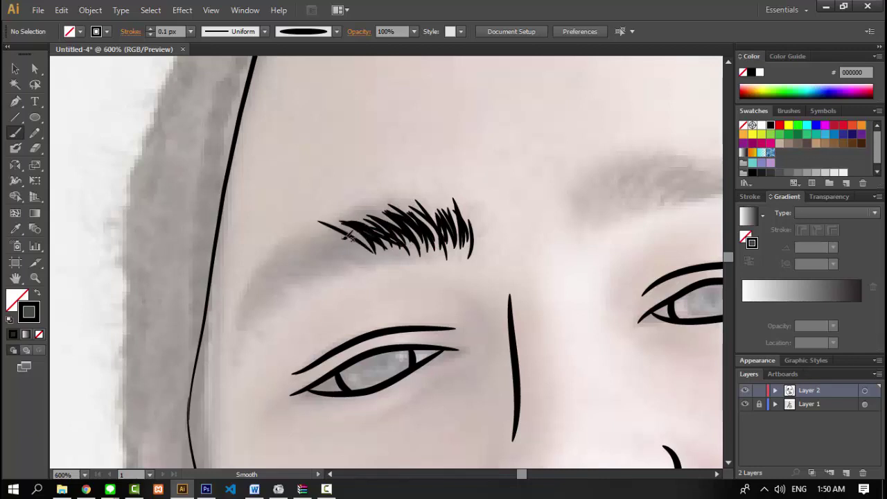
{"action": "mouse_move", "coordinate": [378, 252]}
{"action": "left_mouse_down"}
{"action": "mouse_move", "coordinate": [346, 225]}
{"action": "mouse_move", "coordinate": [312, 238]}
{"action": "mouse_move", "coordinate": [320, 244]}
{"action": "mouse_move", "coordinate": [309, 231]}
{"action": "left_mouse_up"}
{"action": "mouse_move", "coordinate": [348, 258]}
{"action": "left_mouse_down"}
{"action": "mouse_move", "coordinate": [314, 237]}
{"action": "mouse_move", "coordinate": [277, 255]}
{"action": "left_mouse_up"}
{"action": "left_click_drag", "start_coordinate": [320, 278], "coordinate": [261, 272]}
{"action": "mouse_move", "coordinate": [340, 268]}
{"action": "left_mouse_down"}
{"action": "mouse_move", "coordinate": [284, 263]}
{"action": "mouse_move", "coordinate": [262, 284]}
{"action": "mouse_move", "coordinate": [246, 326]}
{"action": "left_mouse_up"}
{"action": "left_click_drag", "start_coordinate": [277, 301], "coordinate": [252, 313]}
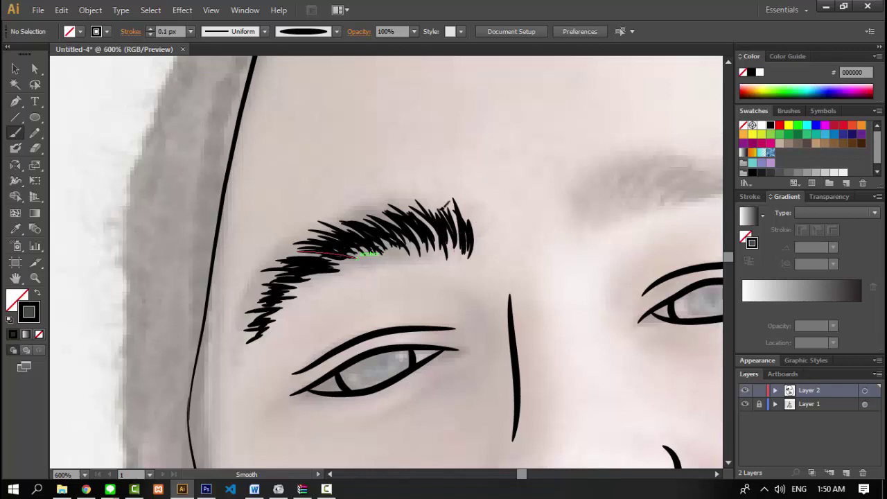
{"action": "mouse_move", "coordinate": [405, 241]}
{"action": "left_mouse_down"}
{"action": "mouse_move", "coordinate": [276, 276]}
{"action": "mouse_move", "coordinate": [286, 296]}
{"action": "mouse_move", "coordinate": [271, 298]}
{"action": "left_mouse_up"}
- Draw the right eyebrow's hairs from its inner end out to a tapered tail
{"action": "key", "text": "ctrl+minus"}
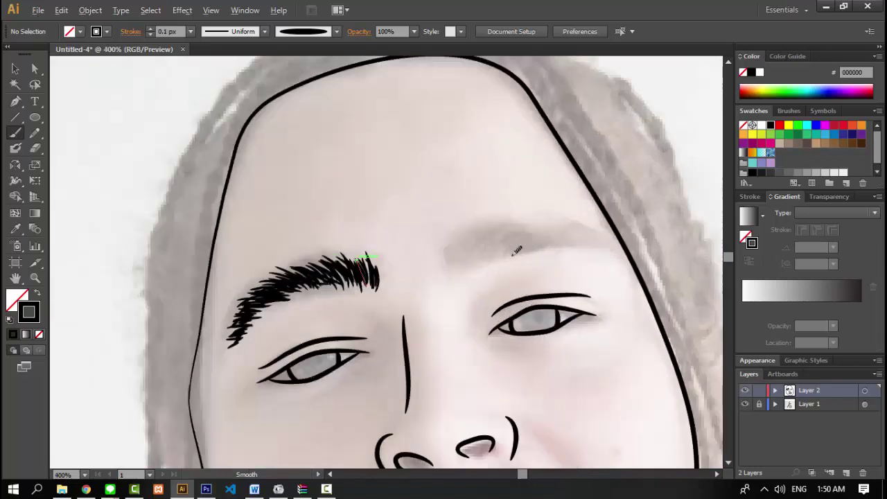
{"action": "key", "text": "ctrl+plus"}
{"action": "left_click_drag", "start_coordinate": [408, 284], "coordinate": [415, 234]}
{"action": "mouse_move", "coordinate": [418, 270]}
{"action": "left_mouse_down"}
{"action": "mouse_move", "coordinate": [428, 216]}
{"action": "mouse_move", "coordinate": [436, 231]}
{"action": "mouse_move", "coordinate": [446, 226]}
{"action": "left_mouse_up"}
{"action": "left_click_drag", "start_coordinate": [447, 263], "coordinate": [457, 216]}
{"action": "left_click_drag", "start_coordinate": [452, 239], "coordinate": [471, 206]}
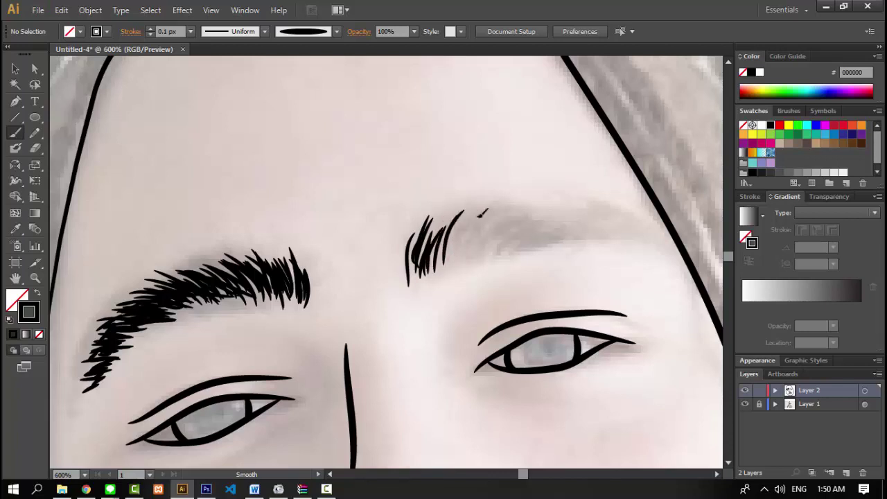
{"action": "left_click_drag", "start_coordinate": [454, 257], "coordinate": [474, 221]}
{"action": "mouse_move", "coordinate": [463, 256]}
{"action": "left_mouse_down"}
{"action": "mouse_move", "coordinate": [486, 211]}
{"action": "mouse_move", "coordinate": [478, 216]}
{"action": "mouse_move", "coordinate": [485, 232]}
{"action": "mouse_move", "coordinate": [516, 212]}
{"action": "left_mouse_up"}
{"action": "mouse_move", "coordinate": [499, 248]}
{"action": "left_mouse_down"}
{"action": "mouse_move", "coordinate": [527, 210]}
{"action": "mouse_move", "coordinate": [539, 220]}
{"action": "mouse_move", "coordinate": [512, 223]}
{"action": "mouse_move", "coordinate": [548, 225]}
{"action": "mouse_move", "coordinate": [582, 215]}
{"action": "left_mouse_up"}
{"action": "mouse_move", "coordinate": [555, 243]}
{"action": "left_mouse_down"}
{"action": "mouse_move", "coordinate": [569, 226]}
{"action": "mouse_move", "coordinate": [612, 223]}
{"action": "left_mouse_up"}
{"action": "left_click", "coordinate": [611, 234]}
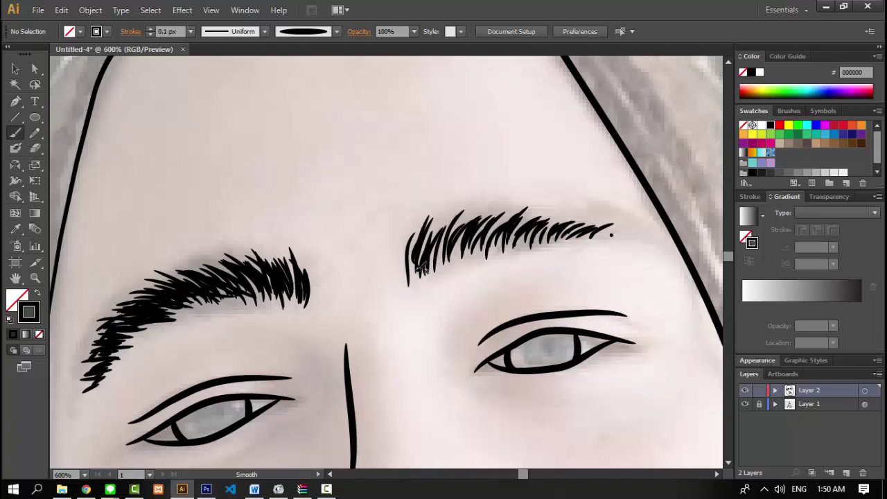
- Thicken the right eyebrow's inner end and middle, and lengthen its outer tail
{"action": "mouse_move", "coordinate": [418, 271]}
{"action": "left_mouse_down"}
{"action": "mouse_move", "coordinate": [410, 235]}
{"action": "mouse_move", "coordinate": [454, 226]}
{"action": "left_mouse_up"}
{"action": "mouse_move", "coordinate": [436, 257]}
{"action": "left_mouse_down"}
{"action": "mouse_move", "coordinate": [451, 212]}
{"action": "mouse_move", "coordinate": [443, 217]}
{"action": "mouse_move", "coordinate": [488, 205]}
{"action": "left_mouse_up"}
{"action": "mouse_move", "coordinate": [456, 236]}
{"action": "left_mouse_down"}
{"action": "mouse_move", "coordinate": [478, 210]}
{"action": "mouse_move", "coordinate": [502, 205]}
{"action": "left_mouse_up"}
{"action": "left_click_drag", "start_coordinate": [485, 236], "coordinate": [523, 208]}
{"action": "mouse_move", "coordinate": [564, 244]}
{"action": "left_mouse_down"}
{"action": "mouse_move", "coordinate": [590, 223]}
{"action": "mouse_move", "coordinate": [632, 230]}
{"action": "mouse_move", "coordinate": [628, 223]}
{"action": "mouse_move", "coordinate": [636, 235]}
{"action": "left_mouse_up"}
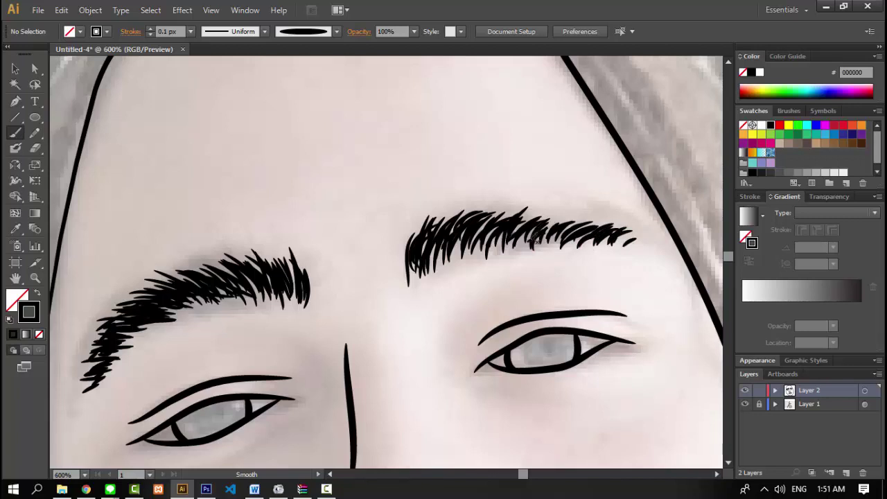
{"action": "left_click_drag", "start_coordinate": [540, 234], "coordinate": [574, 215]}
- With the photo hidden, add one hair at the right eyebrow's outer end, then show the photo again
{"action": "key", "text": "ctrl+minus"}
{"action": "key", "text": "ctrl+minus"}
{"action": "key", "text": "ctrl+minus"}
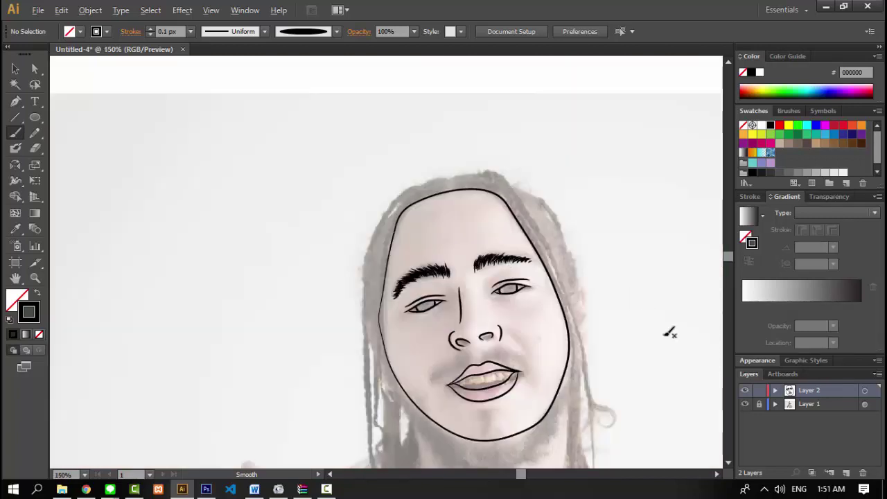
{"action": "left_click", "coordinate": [745, 403]}
{"action": "key", "text": "ctrl+plus"}
{"action": "scroll", "coordinate": [544, 299], "scroll_direction": "up", "scroll_amount": 1}
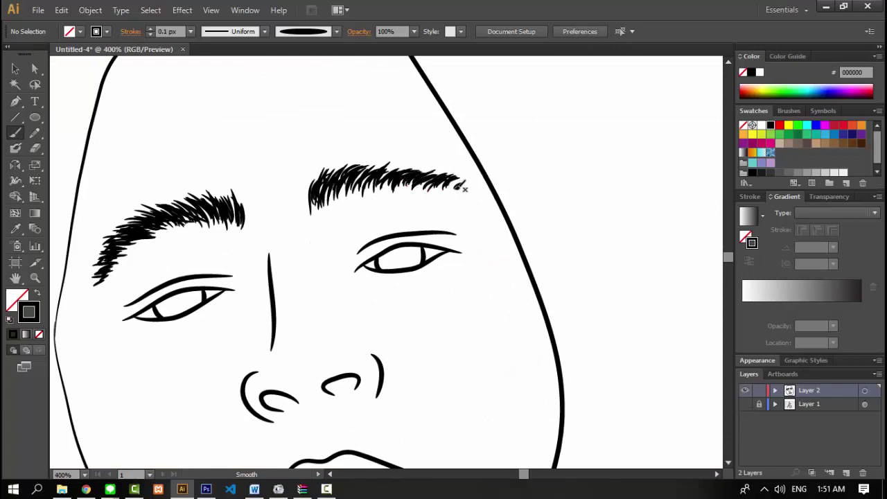
{"action": "left_click_drag", "start_coordinate": [452, 184], "coordinate": [469, 177]}
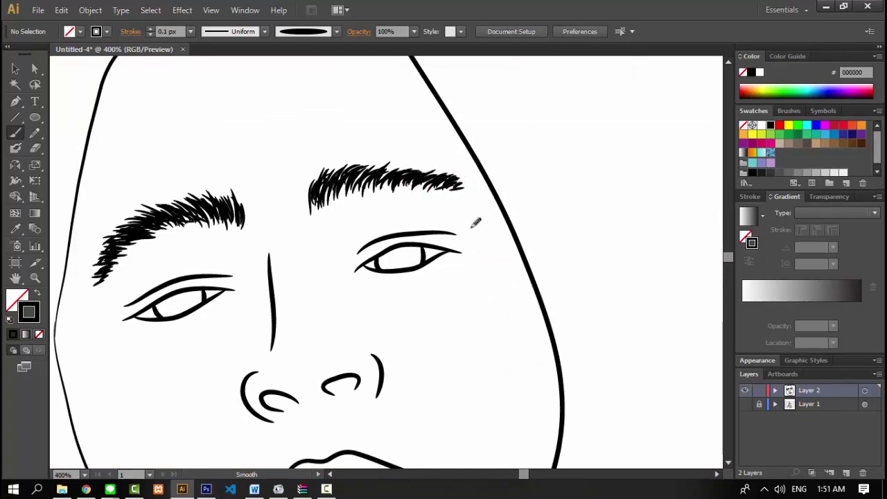
{"action": "key", "text": "ctrl+minus"}
{"action": "key", "text": "ctrl+minus"}
{"action": "key", "text": "ctrl+minus"}
{"action": "left_click", "coordinate": [745, 403]}
{"action": "scroll", "coordinate": [435, 287], "scroll_direction": "up", "scroll_amount": 1}
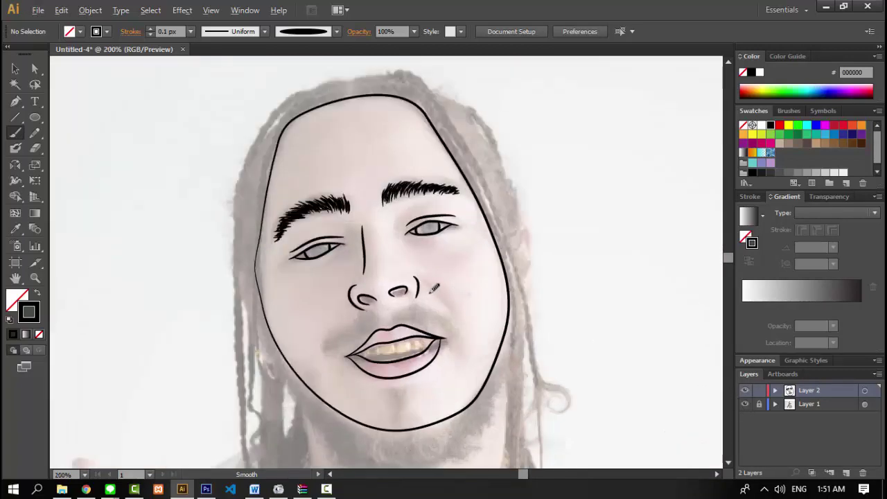
{"action": "scroll", "coordinate": [435, 287], "scroll_direction": "up", "scroll_amount": 1}
{"action": "scroll", "coordinate": [350, 336], "scroll_direction": "down", "scroll_amount": 3}
{"action": "scroll", "coordinate": [315, 318], "scroll_direction": "up", "scroll_amount": 3}
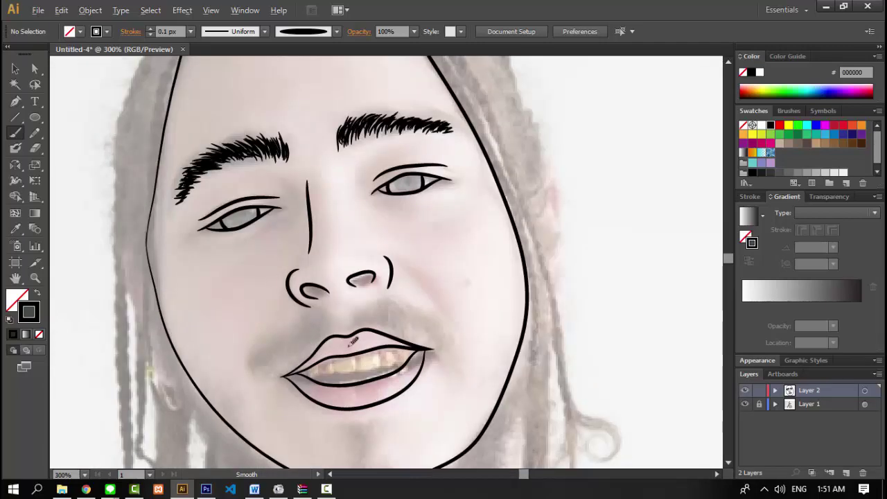
{"action": "scroll", "coordinate": [351, 339], "scroll_direction": "down", "scroll_amount": 1}
{"action": "scroll", "coordinate": [277, 340], "scroll_direction": "up", "scroll_amount": 3}
{"action": "scroll", "coordinate": [275, 339], "scroll_direction": "up", "scroll_amount": 1}
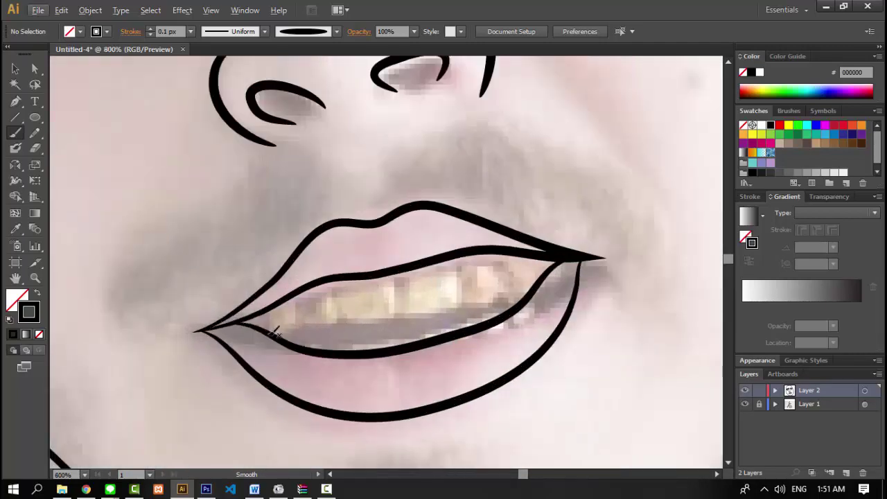
- Outline the upper teeth with curved strokes toward the mouth corner, removing a stray stroke
{"action": "left_click_drag", "start_coordinate": [313, 291], "coordinate": [381, 313]}
{"action": "mouse_move", "coordinate": [379, 278]}
{"action": "left_mouse_down"}
{"action": "mouse_move", "coordinate": [344, 315]}
{"action": "mouse_move", "coordinate": [382, 277]}
{"action": "left_mouse_up"}
{"action": "key", "text": "ctrl+z"}
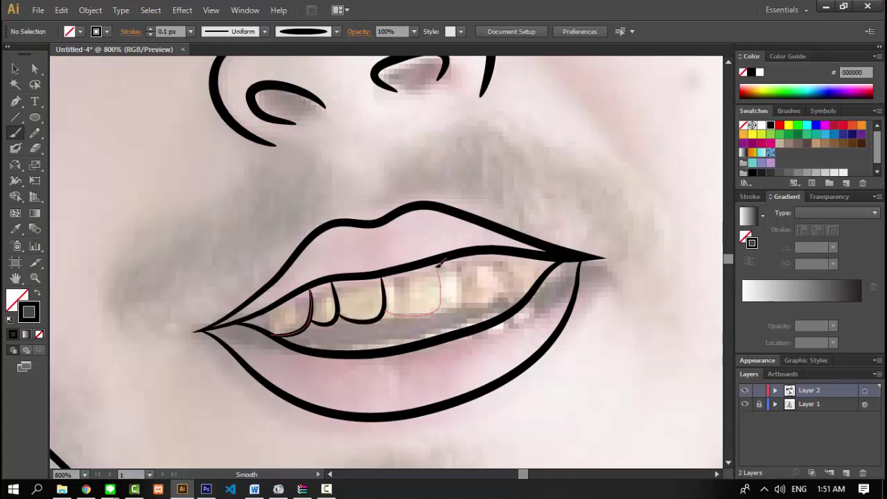
{"action": "mouse_move", "coordinate": [439, 263]}
{"action": "left_mouse_down"}
{"action": "mouse_move", "coordinate": [472, 258]}
{"action": "mouse_move", "coordinate": [516, 277]}
{"action": "mouse_move", "coordinate": [554, 278]}
{"action": "left_mouse_up"}
{"action": "key", "text": "ctrl+minus"}
{"action": "key", "text": "ctrl+minus"}
{"action": "key", "text": "ctrl+minus"}
- Hide and reshow the photo to check the teeth, then zoom in on the eye
{"action": "left_click", "coordinate": [746, 404]}
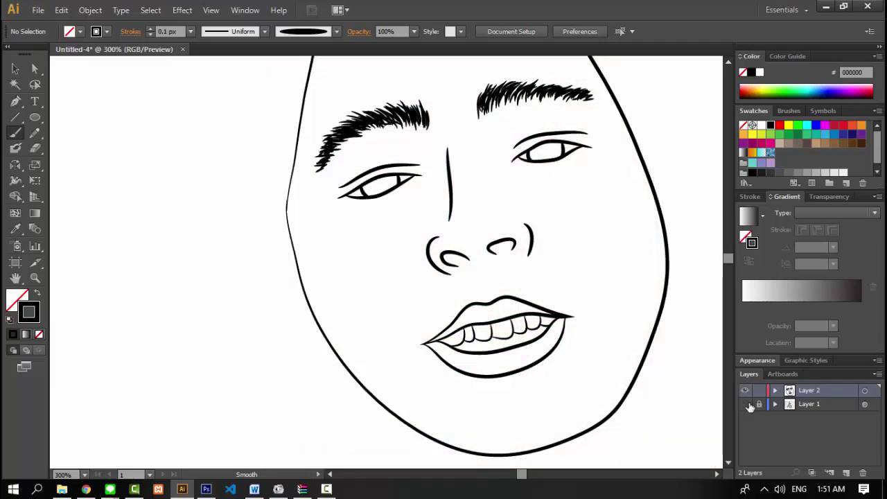
{"action": "left_click", "coordinate": [745, 404]}
{"action": "scroll", "coordinate": [623, 326], "scroll_direction": "down", "scroll_amount": 5}
{"action": "scroll", "coordinate": [634, 346], "scroll_direction": "up", "scroll_amount": 2}
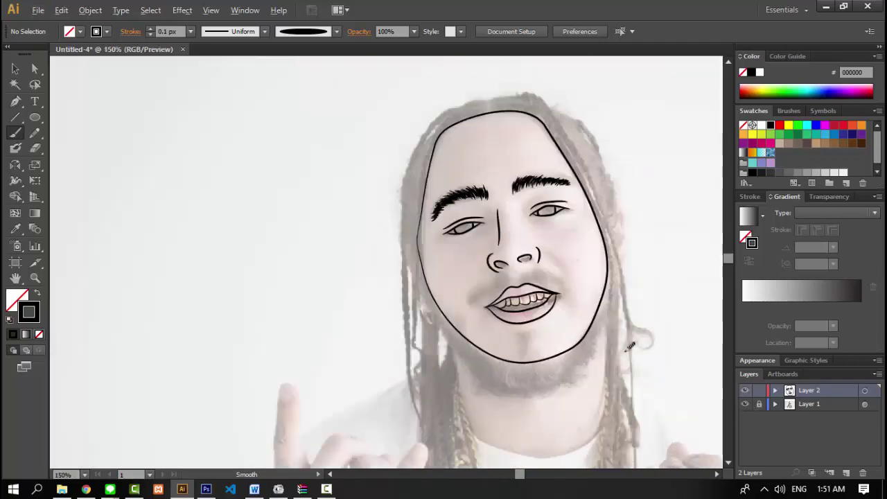
{"action": "scroll", "coordinate": [626, 335], "scroll_direction": "down", "scroll_amount": 2}
{"action": "scroll", "coordinate": [611, 327], "scroll_direction": "up", "scroll_amount": 3}
{"action": "scroll", "coordinate": [563, 277], "scroll_direction": "up", "scroll_amount": 1}
{"action": "scroll", "coordinate": [471, 277], "scroll_direction": "up", "scroll_amount": 2}
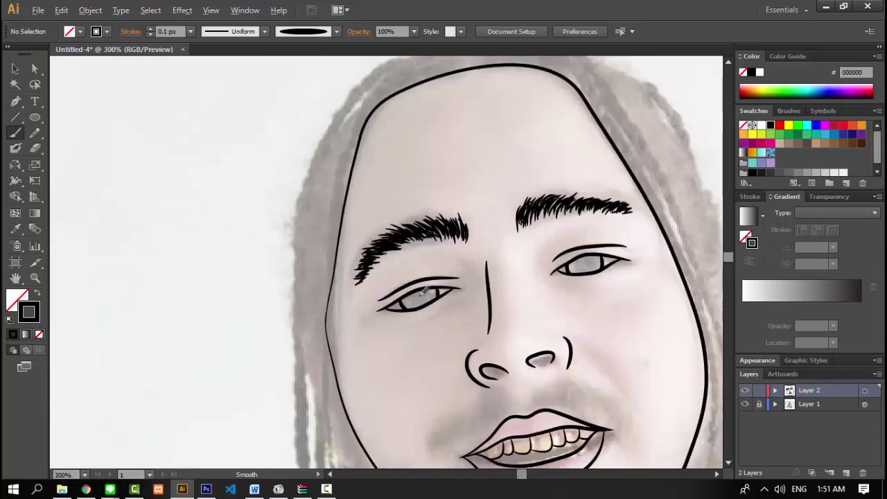
{"action": "scroll", "coordinate": [421, 280], "scroll_direction": "up", "scroll_amount": 4}
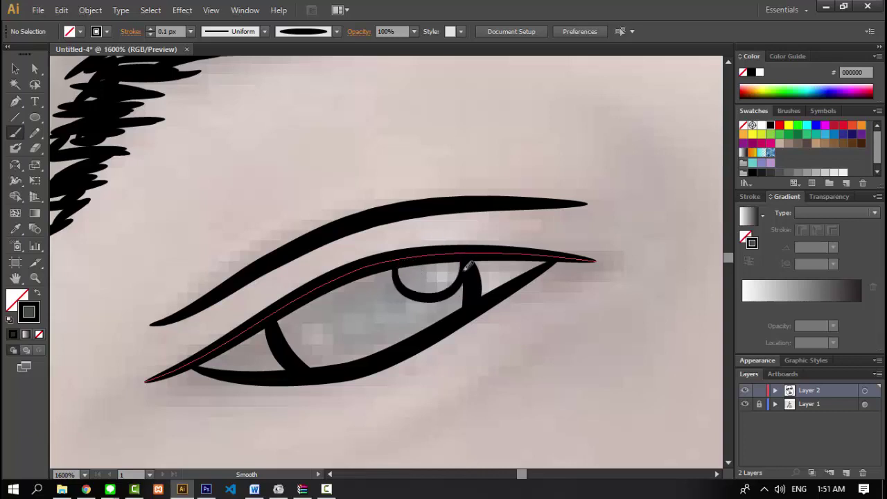
{"action": "scroll", "coordinate": [557, 265], "scroll_direction": "down", "scroll_amount": 5}
{"action": "scroll", "coordinate": [640, 248], "scroll_direction": "up", "scroll_amount": 5}
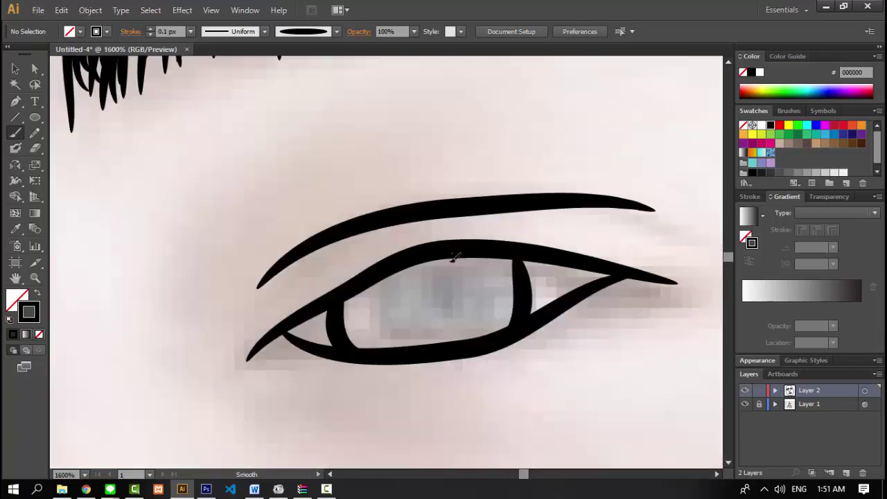
- Draw the iris arc inside the eye, redoing it once after an undo
{"action": "left_click_drag", "start_coordinate": [527, 265], "coordinate": [526, 266]}
{"action": "key", "text": "ctrl+z"}
{"action": "left_click_drag", "start_coordinate": [440, 260], "coordinate": [518, 268]}
{"action": "scroll", "coordinate": [516, 267], "scroll_direction": "down", "scroll_amount": 5}
{"action": "scroll", "coordinate": [516, 266], "scroll_direction": "down", "scroll_amount": 1}
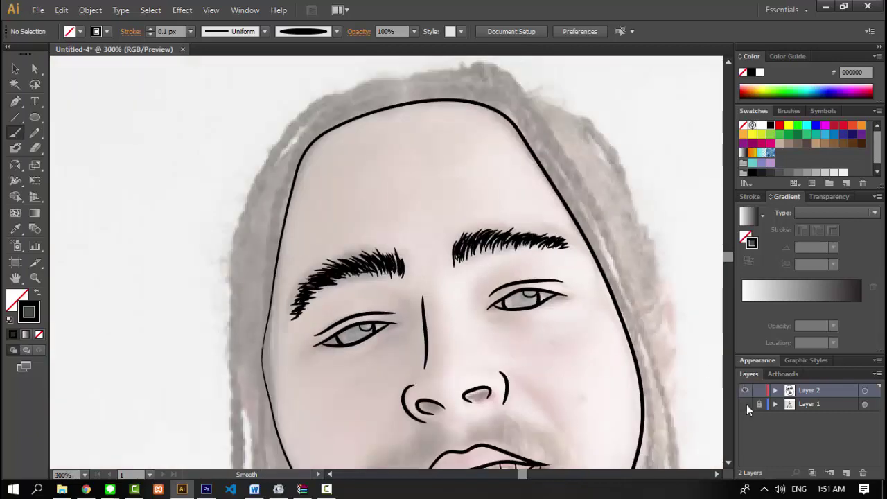
- Hide the photo to check the eye, then show it again and adjust the view
{"action": "left_click", "coordinate": [745, 403]}
{"action": "scroll", "coordinate": [637, 371], "scroll_direction": "down", "scroll_amount": 4}
{"action": "scroll", "coordinate": [637, 371], "scroll_direction": "up", "scroll_amount": 3}
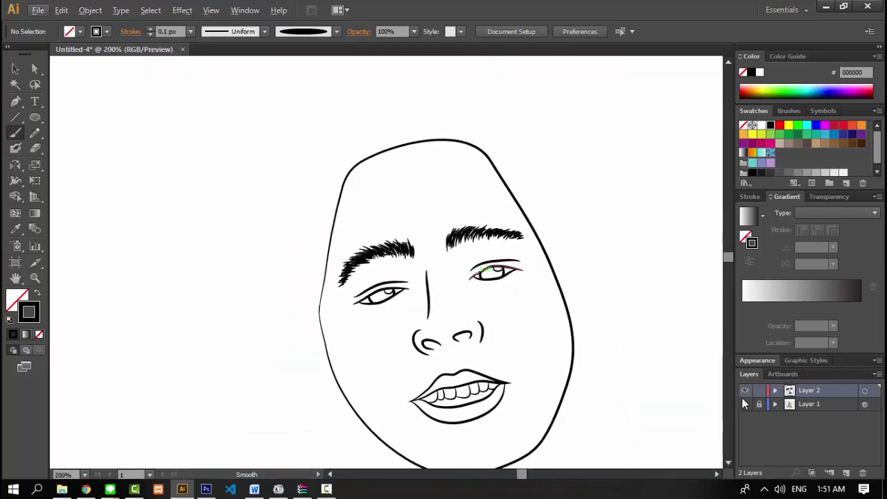
{"action": "left_click", "coordinate": [744, 404]}
{"action": "scroll", "coordinate": [674, 372], "scroll_direction": "down", "scroll_amount": 2}
{"action": "scroll", "coordinate": [673, 372], "scroll_direction": "down", "scroll_amount": 2}
{"action": "scroll", "coordinate": [362, 311], "scroll_direction": "up", "scroll_amount": 4}
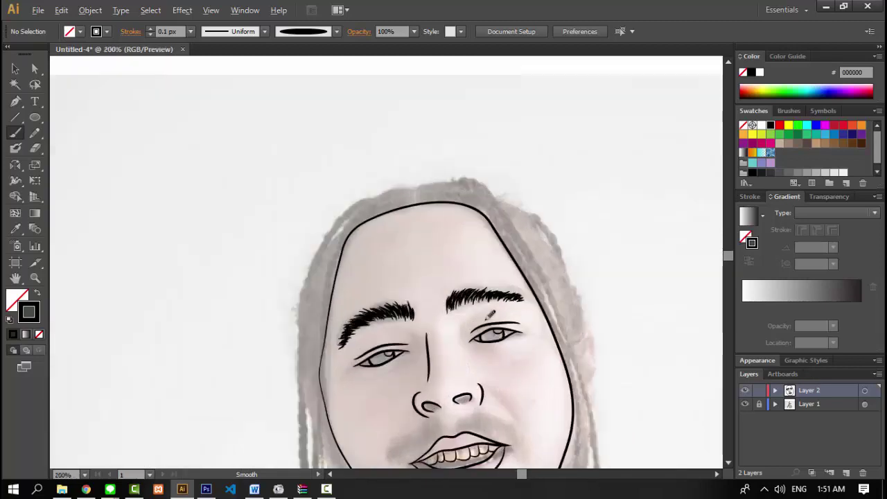
{"action": "scroll", "coordinate": [362, 312], "scroll_direction": "down", "scroll_amount": 1}
{"action": "scroll", "coordinate": [363, 332], "scroll_direction": "down", "scroll_amount": 2}
{"action": "scroll", "coordinate": [368, 366], "scroll_direction": "up", "scroll_amount": 3}
{"action": "scroll", "coordinate": [368, 352], "scroll_direction": "down", "scroll_amount": 2}
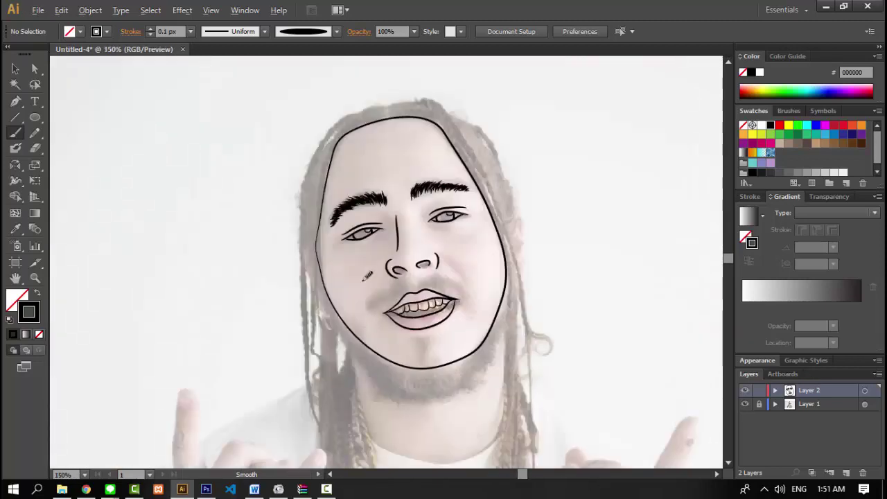
{"action": "scroll", "coordinate": [368, 311], "scroll_direction": "up", "scroll_amount": 1}
{"action": "scroll", "coordinate": [386, 83], "scroll_direction": "up", "scroll_amount": 1}
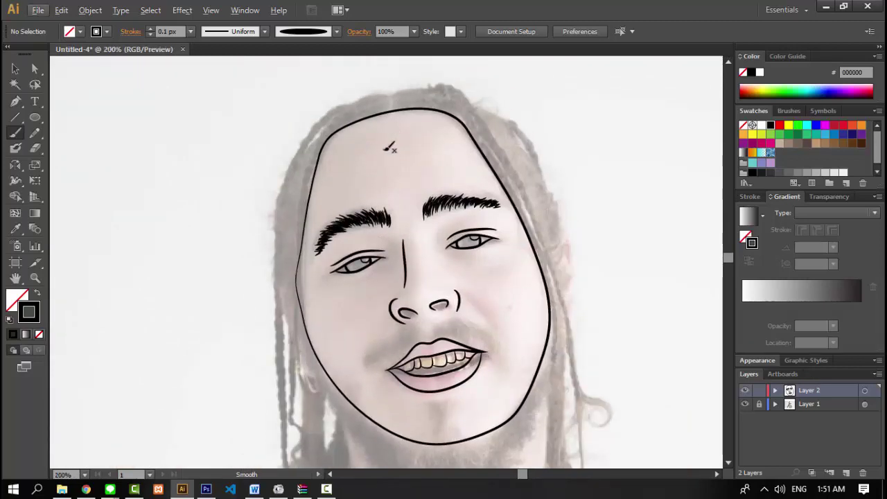
{"action": "scroll", "coordinate": [390, 147], "scroll_direction": "down", "scroll_amount": 3}
{"action": "scroll", "coordinate": [340, 251], "scroll_direction": "up", "scroll_amount": 2}
{"action": "scroll", "coordinate": [297, 249], "scroll_direction": "up", "scroll_amount": 1}
{"action": "scroll", "coordinate": [305, 230], "scroll_direction": "up", "scroll_amount": 1}
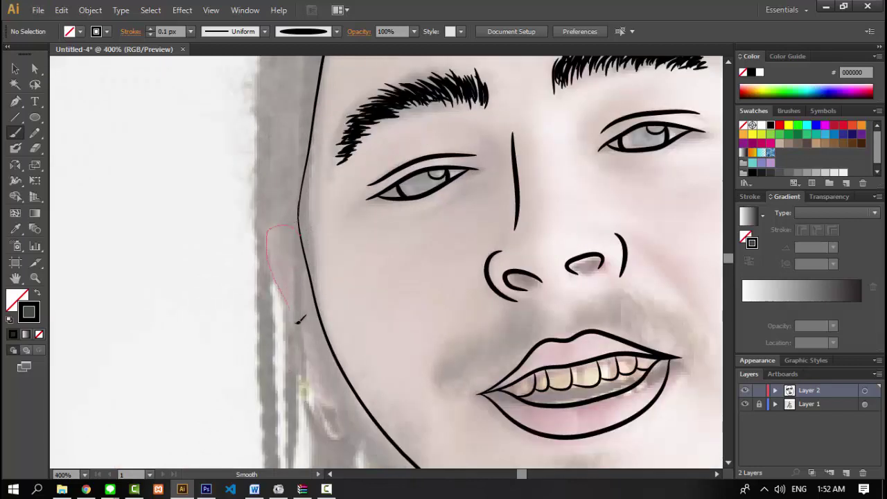
- Draw the ear outline beside the jaw and zoom out to the whole face
{"action": "mouse_move", "coordinate": [300, 320]}
{"action": "left_mouse_down"}
{"action": "mouse_move", "coordinate": [316, 406]}
{"action": "mouse_move", "coordinate": [358, 425]}
{"action": "mouse_move", "coordinate": [368, 397]}
{"action": "left_mouse_up"}
{"action": "key", "text": "ctrl+0"}
{"action": "scroll", "coordinate": [485, 312], "scroll_direction": "up", "scroll_amount": 3}
{"action": "scroll", "coordinate": [378, 296], "scroll_direction": "up", "scroll_amount": 1}
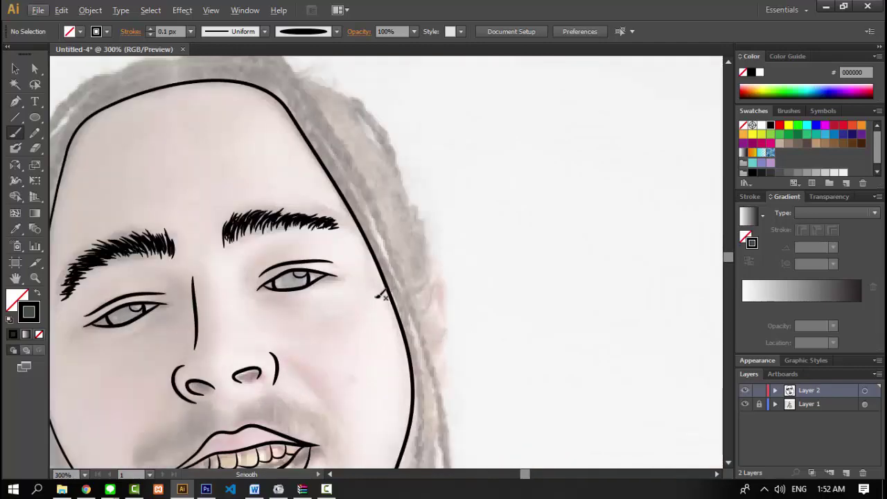
{"action": "key", "text": "ctrl+0"}
{"action": "scroll", "coordinate": [294, 305], "scroll_direction": "up", "scroll_amount": 2}
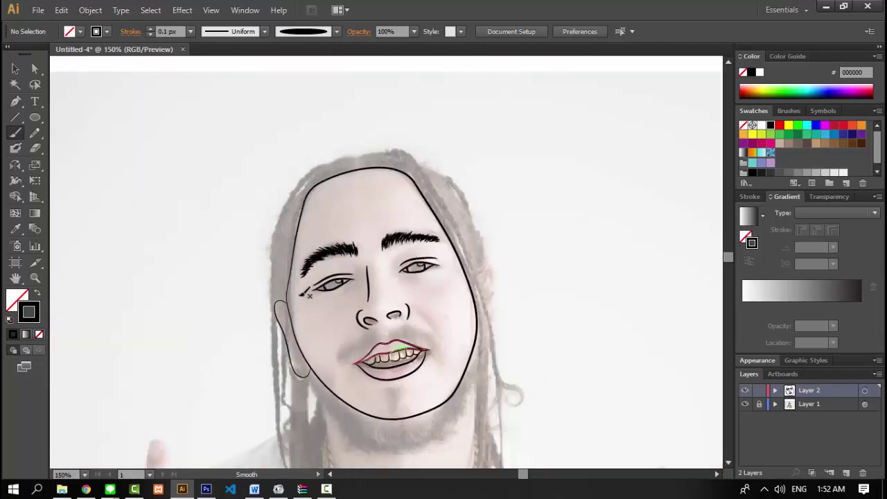
- Sample the face outline's 0.2 px stroke with the Eyedropper and trace the hair's outer left edge
{"action": "key", "text": "i"}
{"action": "left_click", "coordinate": [368, 168]}
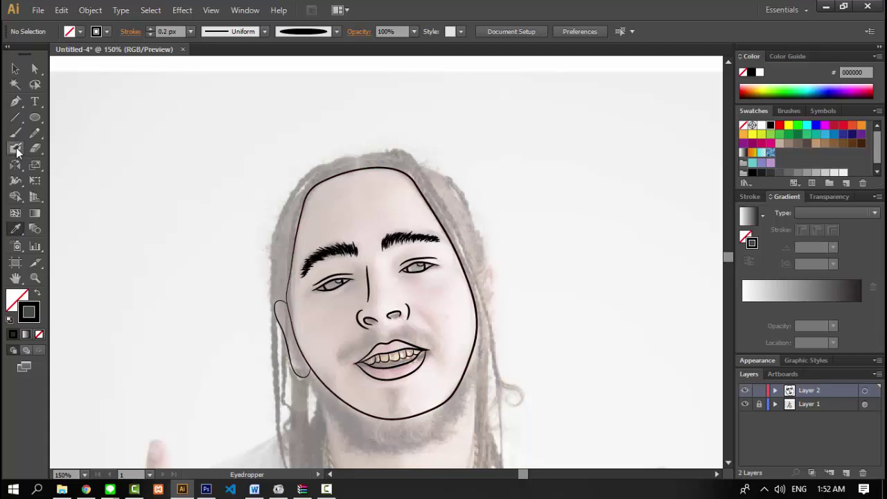
{"action": "key", "text": "b"}
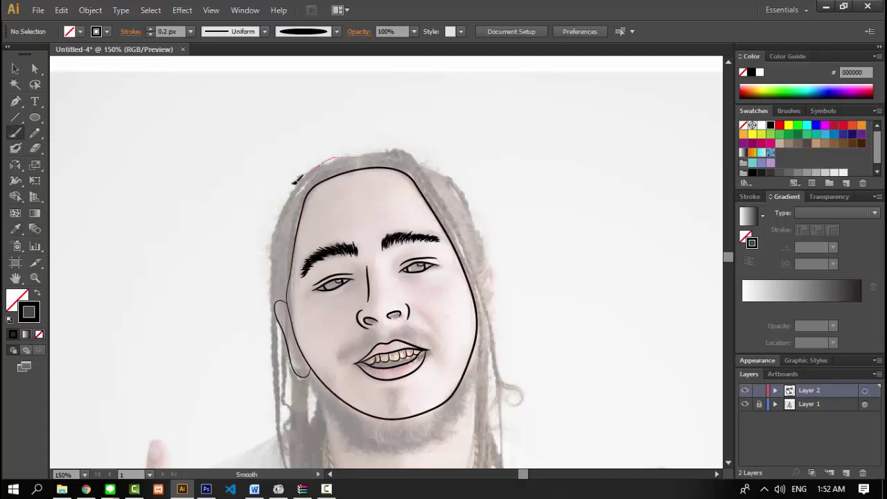
{"action": "left_click_drag", "start_coordinate": [293, 181], "coordinate": [270, 278]}
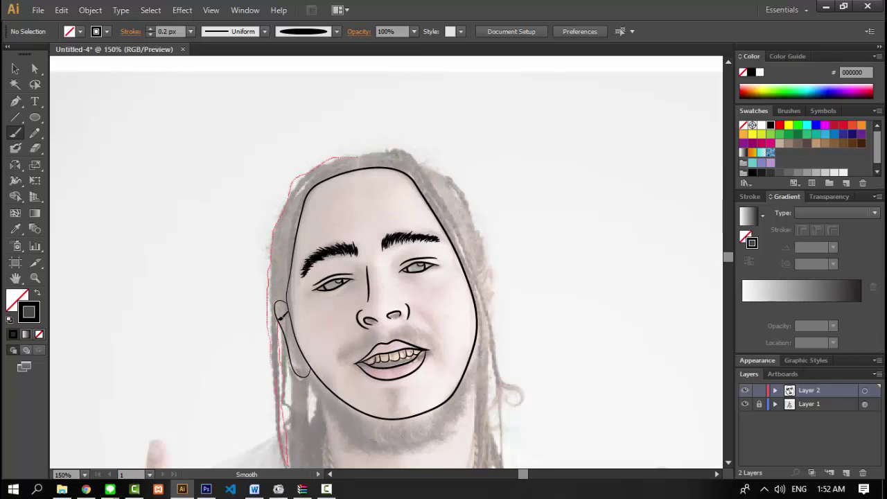
{"action": "scroll", "coordinate": [377, 138], "scroll_direction": "up", "scroll_amount": 1}
{"action": "scroll", "coordinate": [381, 197], "scroll_direction": "down", "scroll_amount": 1}
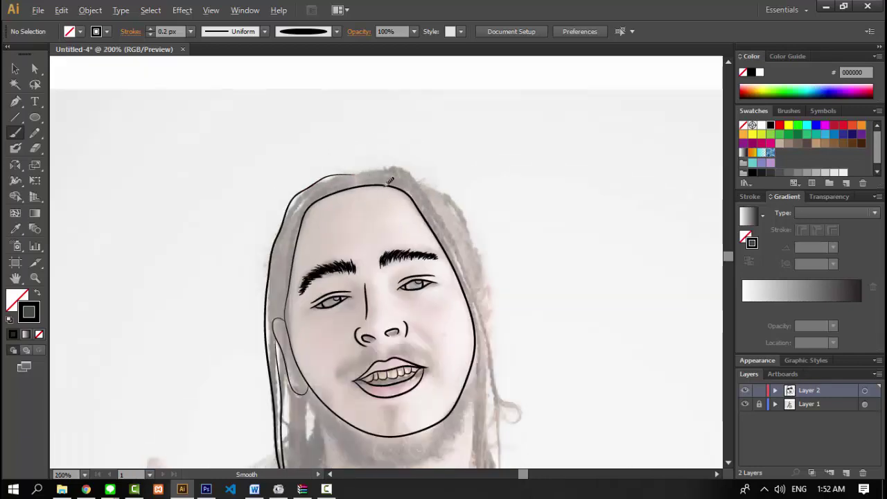
{"action": "scroll", "coordinate": [357, 149], "scroll_direction": "up", "scroll_amount": 2}
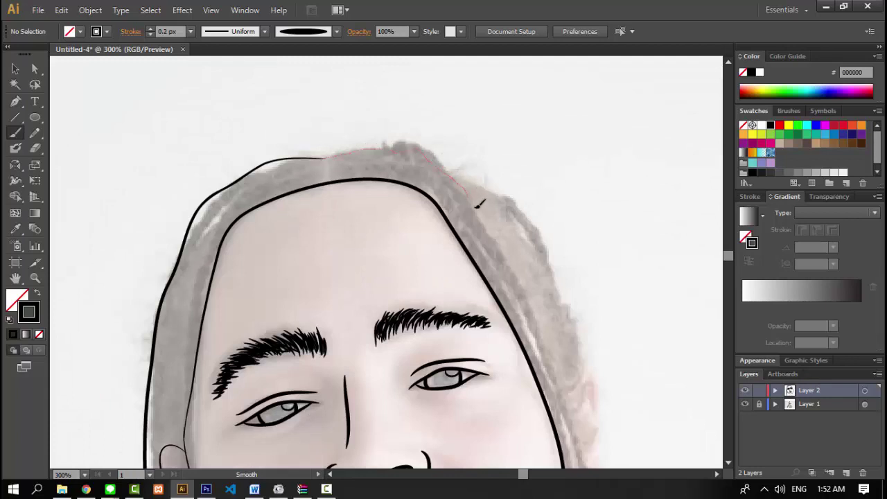
- Trace the top-right and outer right edges of the hair
{"action": "mouse_move", "coordinate": [478, 203]}
{"action": "left_mouse_down"}
{"action": "mouse_move", "coordinate": [535, 307]}
{"action": "mouse_move", "coordinate": [561, 385]}
{"action": "left_mouse_up"}
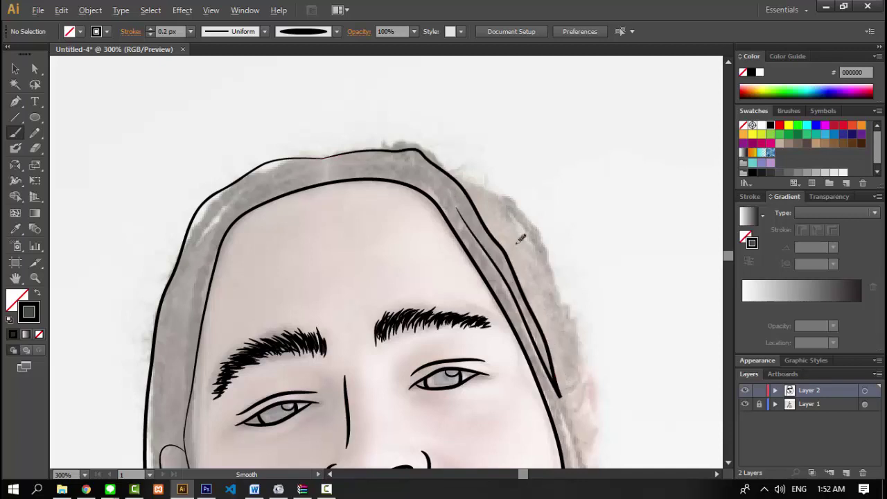
{"action": "scroll", "coordinate": [603, 307], "scroll_direction": "down", "scroll_amount": 2}
{"action": "scroll", "coordinate": [471, 207], "scroll_direction": "up", "scroll_amount": 2}
{"action": "scroll", "coordinate": [461, 183], "scroll_direction": "down", "scroll_amount": 1}
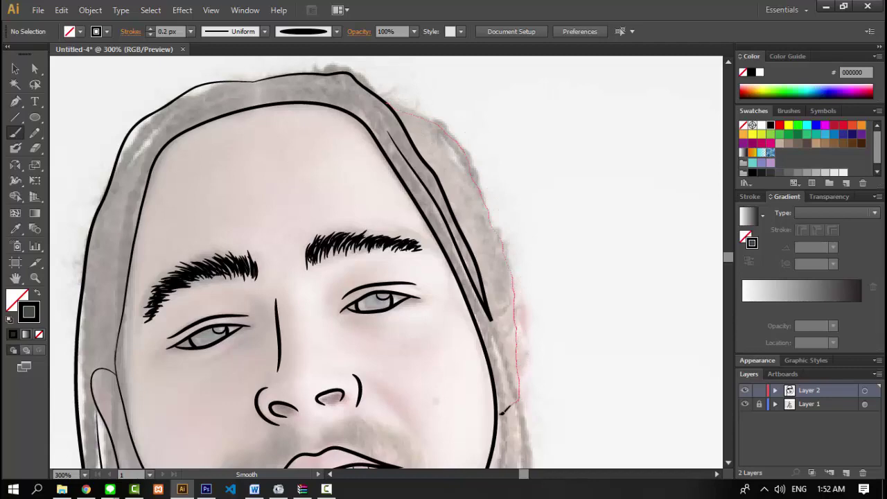
{"action": "left_click_drag", "start_coordinate": [504, 411], "coordinate": [505, 410]}
{"action": "scroll", "coordinate": [554, 419], "scroll_direction": "down", "scroll_amount": 2}
{"action": "scroll", "coordinate": [559, 416], "scroll_direction": "down", "scroll_amount": 3}
{"action": "scroll", "coordinate": [547, 367], "scroll_direction": "up", "scroll_amount": 1}
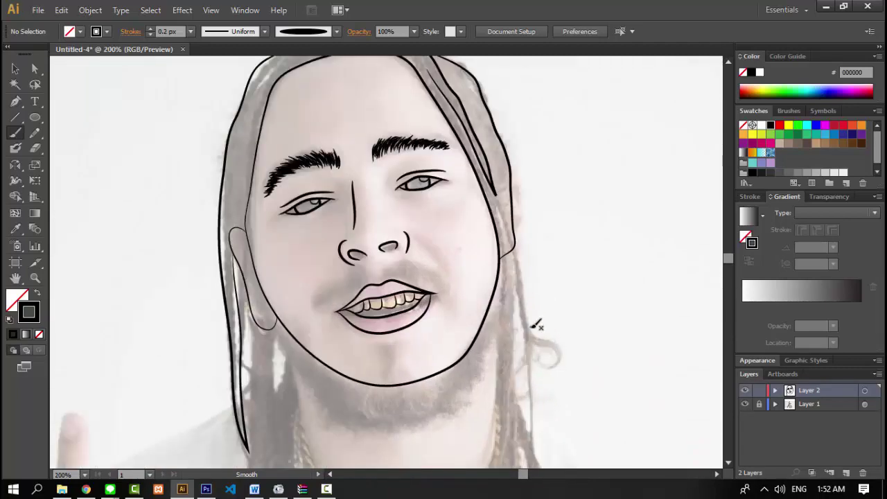
{"action": "scroll", "coordinate": [519, 248], "scroll_direction": "up", "scroll_amount": 1}
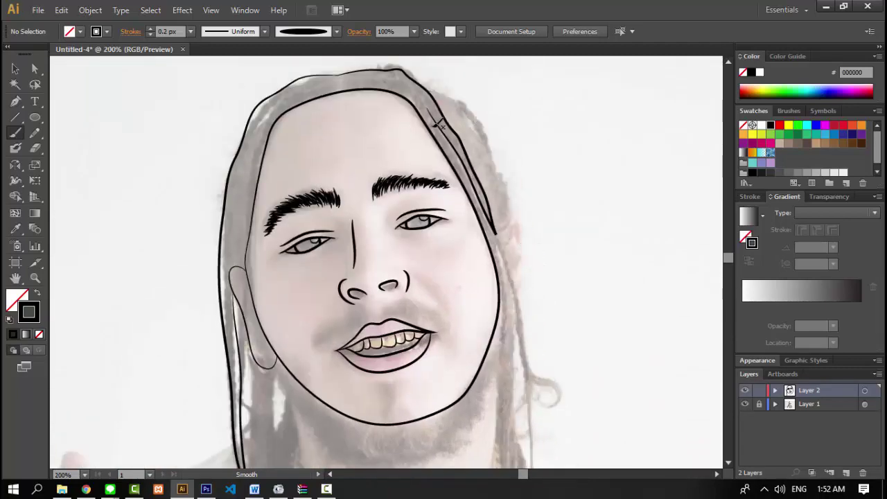
{"action": "key", "text": "ctrl+z"}
{"action": "key", "text": "ctrl+shift+z"}
- Draw strand lines down the right side of the hair, including the inner strand
{"action": "scroll", "coordinate": [523, 291], "scroll_direction": "down", "scroll_amount": 2}
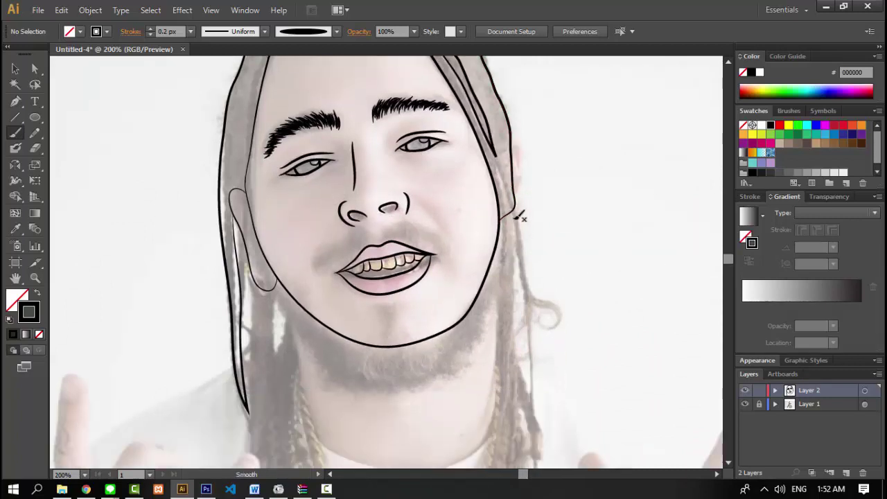
{"action": "scroll", "coordinate": [516, 212], "scroll_direction": "up", "scroll_amount": 1}
{"action": "scroll", "coordinate": [516, 211], "scroll_direction": "down", "scroll_amount": 1}
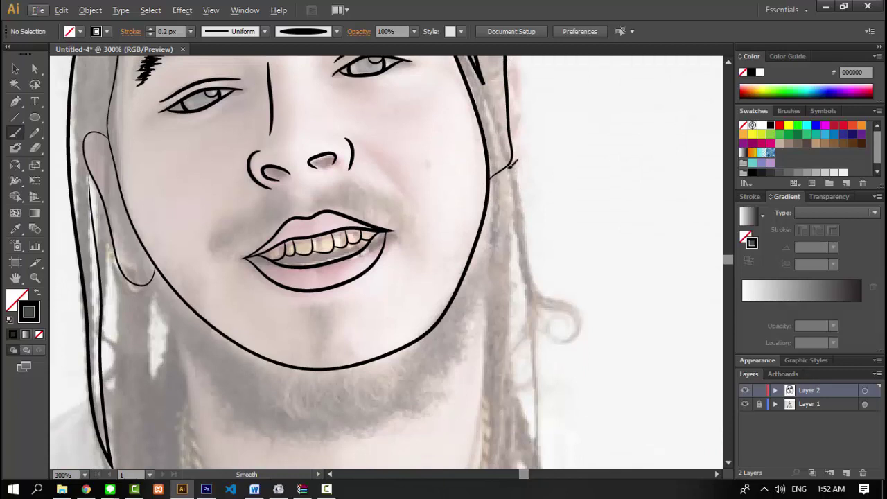
{"action": "left_click_drag", "start_coordinate": [511, 166], "coordinate": [537, 340]}
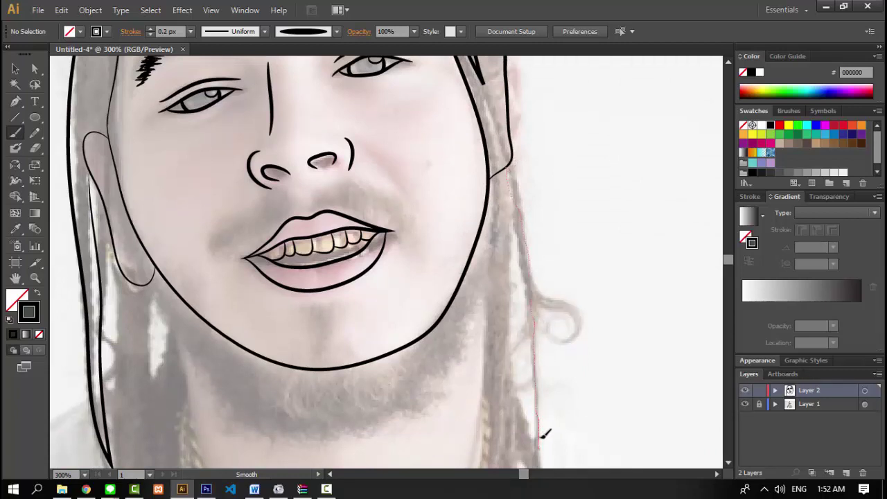
{"action": "left_click_drag", "start_coordinate": [545, 434], "coordinate": [548, 375]}
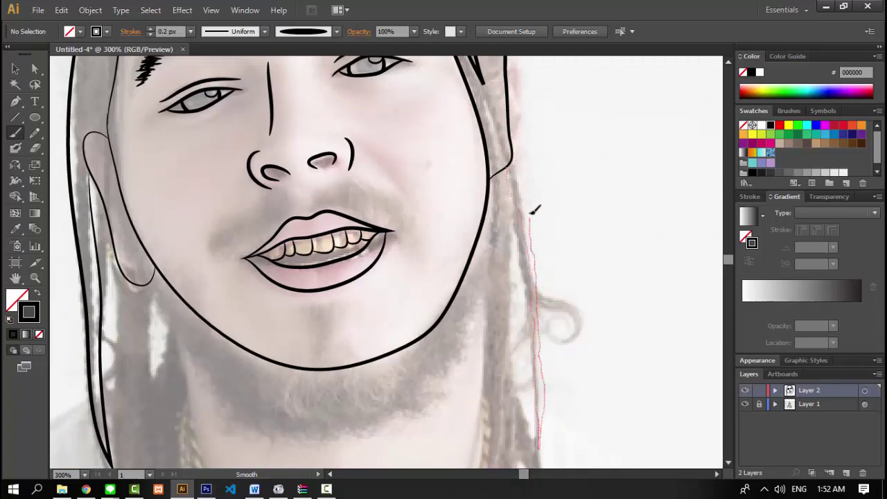
{"action": "left_click_drag", "start_coordinate": [516, 151], "coordinate": [518, 154]}
{"action": "scroll", "coordinate": [526, 201], "scroll_direction": "down", "scroll_amount": 1}
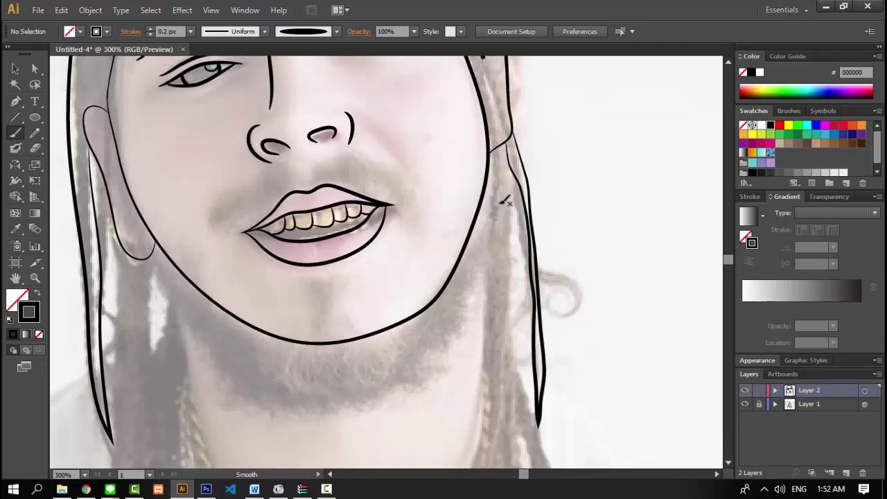
{"action": "key", "text": "ctrl+minus"}
{"action": "scroll", "coordinate": [519, 200], "scroll_direction": "up", "scroll_amount": 1}
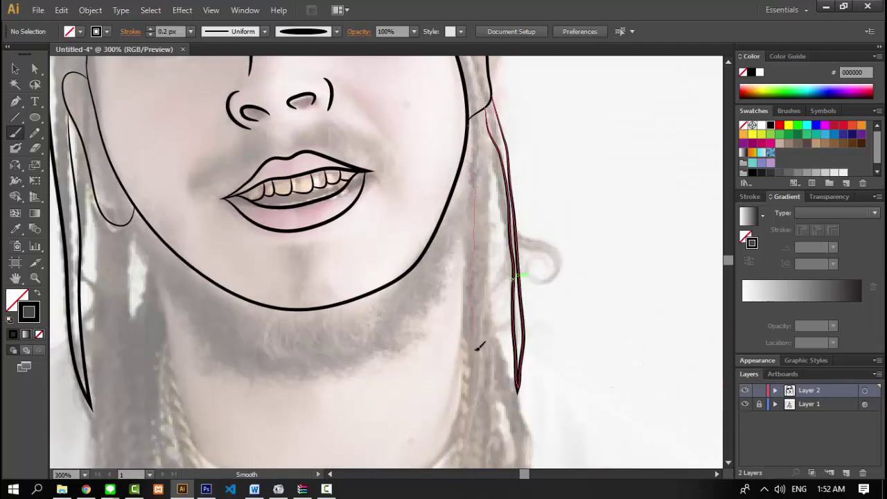
{"action": "left_click_drag", "start_coordinate": [477, 349], "coordinate": [491, 449]}
{"action": "left_click_drag", "start_coordinate": [493, 127], "coordinate": [493, 128]}
- Toggle the photo to compare the drawing, then draw a strand along the left hair edge
{"action": "key", "text": "ctrl+1"}
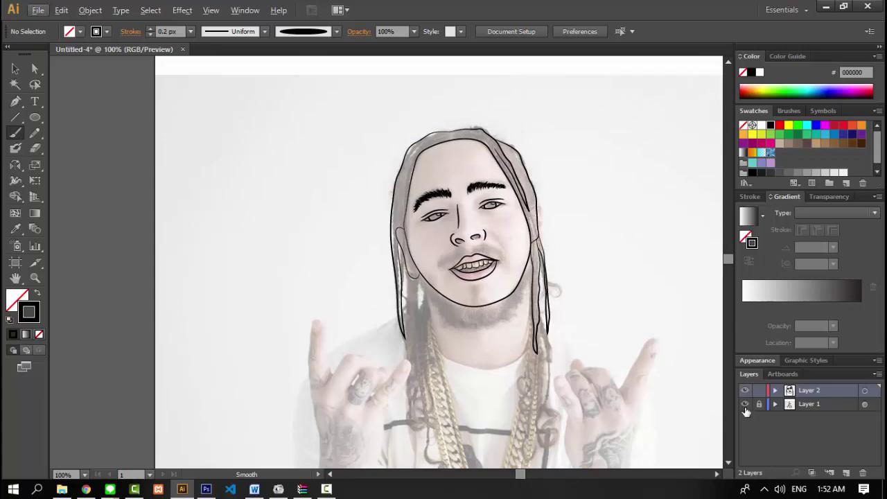
{"action": "left_click", "coordinate": [744, 407]}
{"action": "left_click", "coordinate": [745, 407]}
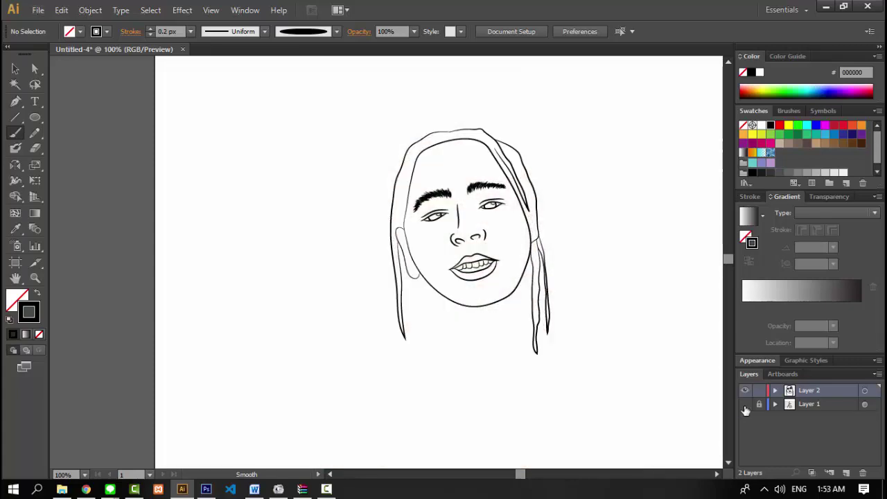
{"action": "left_click", "coordinate": [745, 408]}
{"action": "left_click", "coordinate": [744, 407]}
{"action": "scroll", "coordinate": [424, 193], "scroll_direction": "up", "scroll_amount": 1}
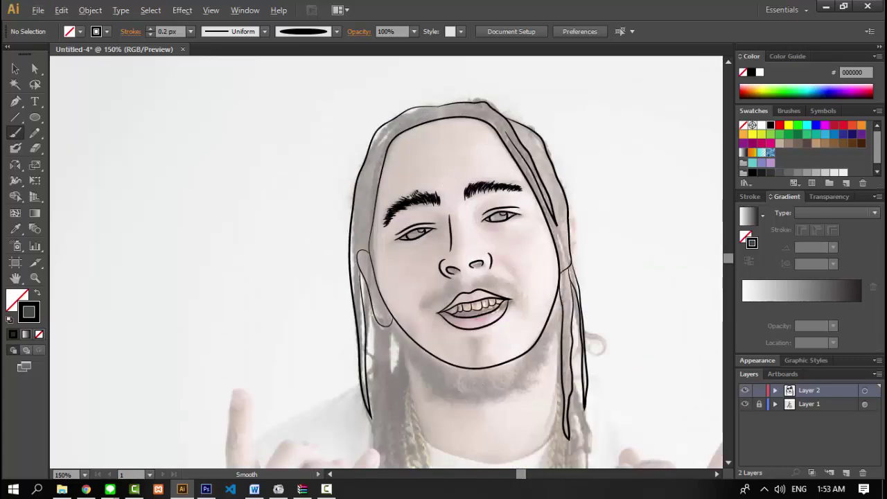
{"action": "scroll", "coordinate": [424, 193], "scroll_direction": "up", "scroll_amount": 3}
{"action": "left_click_drag", "start_coordinate": [335, 139], "coordinate": [322, 272]}
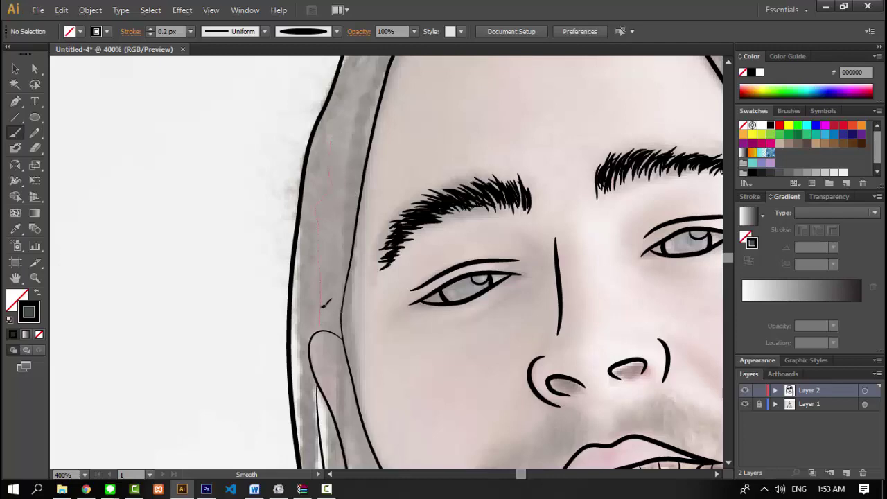
- Finish the left hair strand, then try and undo two short strands inside the hairline
{"action": "left_click_drag", "start_coordinate": [344, 171], "coordinate": [358, 113]}
{"action": "scroll", "coordinate": [405, 182], "scroll_direction": "down", "scroll_amount": 4}
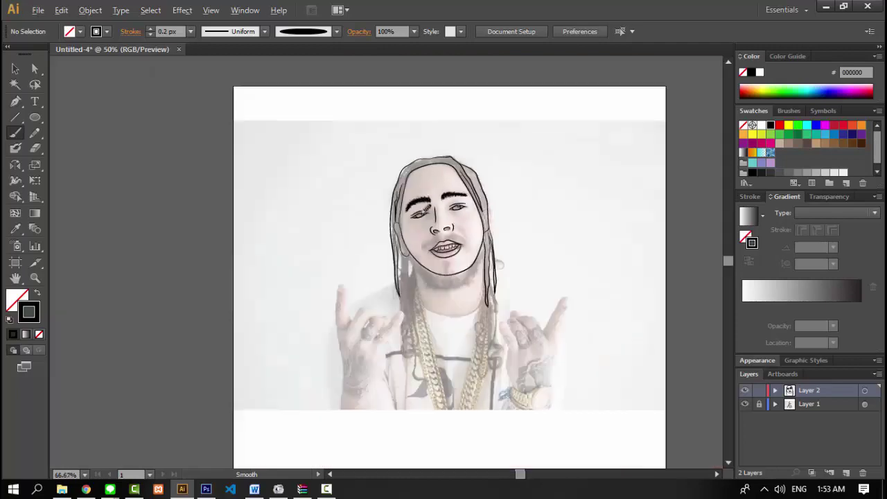
{"action": "scroll", "coordinate": [286, 266], "scroll_direction": "up", "scroll_amount": 3}
{"action": "scroll", "coordinate": [286, 265], "scroll_direction": "up", "scroll_amount": 3}
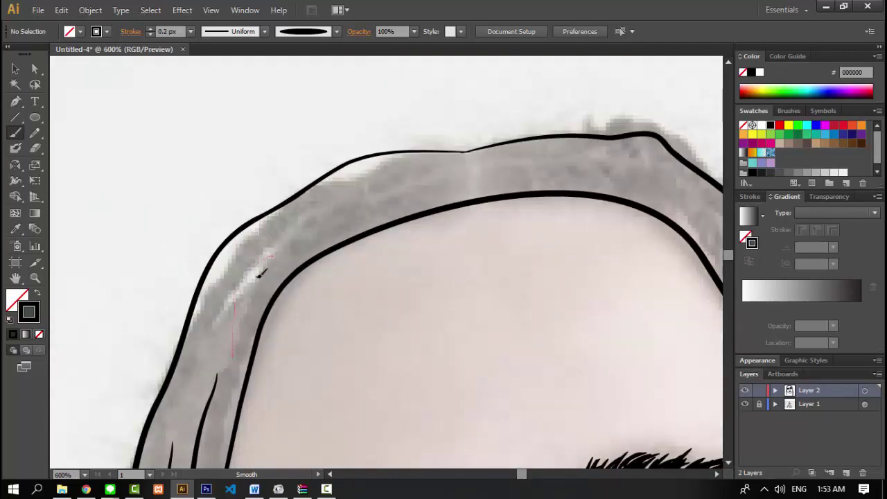
{"action": "left_click_drag", "start_coordinate": [237, 354], "coordinate": [267, 258]}
{"action": "key", "text": "ctrl+z"}
{"action": "mouse_move", "coordinate": [241, 337]}
{"action": "left_mouse_down"}
{"action": "mouse_move", "coordinate": [271, 243]}
{"action": "mouse_move", "coordinate": [277, 265]}
{"action": "left_mouse_up"}
{"action": "key", "text": "ctrl+z"}
{"action": "key", "text": "ctrl+z"}
- Draw a V-shaped strand inside the top-left hairline, then zoom out and back in to check it
{"action": "left_click", "coordinate": [327, 33]}
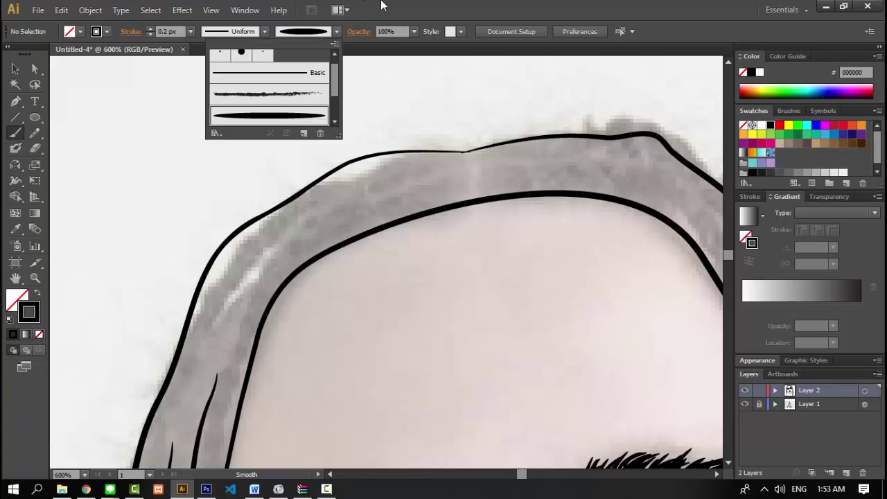
{"action": "left_click_drag", "start_coordinate": [208, 383], "coordinate": [239, 258]}
{"action": "key", "text": "ctrl+z"}
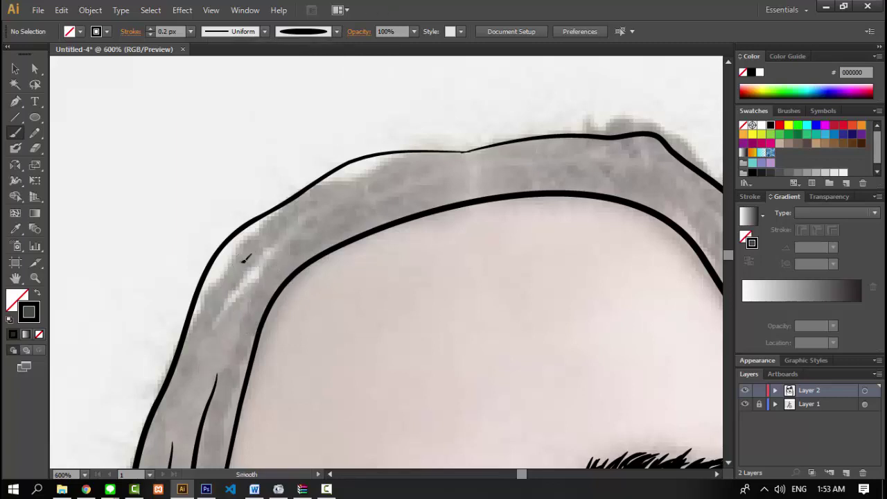
{"action": "left_click_drag", "start_coordinate": [298, 206], "coordinate": [234, 374]}
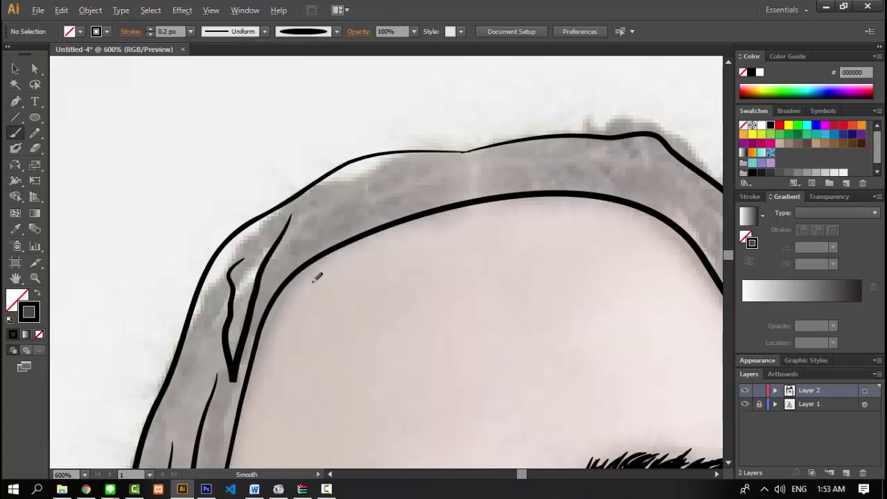
{"action": "key", "text": "ctrl+minus"}
{"action": "key", "text": "ctrl+minus"}
{"action": "key", "text": "ctrl+minus"}
{"action": "key", "text": "ctrl+plus"}
{"action": "key", "text": "ctrl+plus"}
{"action": "key", "text": "ctrl+plus"}
{"action": "key", "text": "ctrl+minus"}
{"action": "key", "text": "ctrl+minus"}
{"action": "key", "text": "ctrl+minus"}
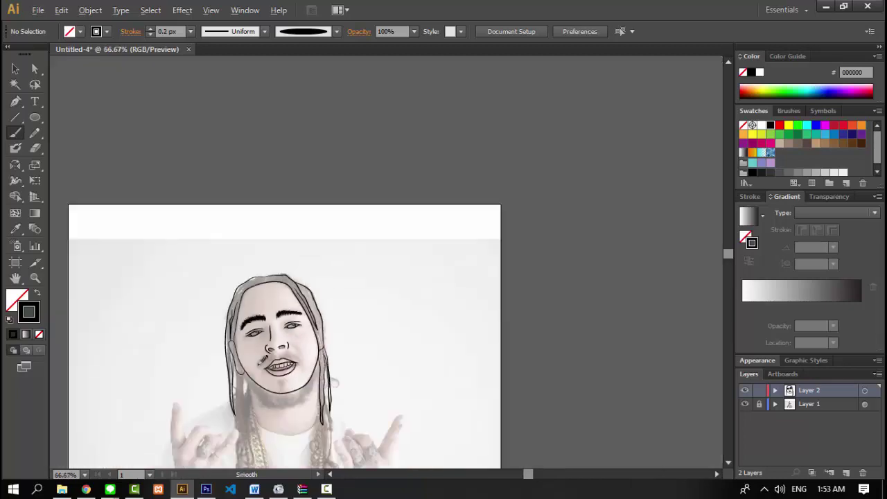
{"action": "key", "text": "ctrl+plus"}
{"action": "key", "text": "ctrl+plus"}
- Toggle the reference photo off and on to preview the line art alone
{"action": "left_click", "coordinate": [744, 404]}
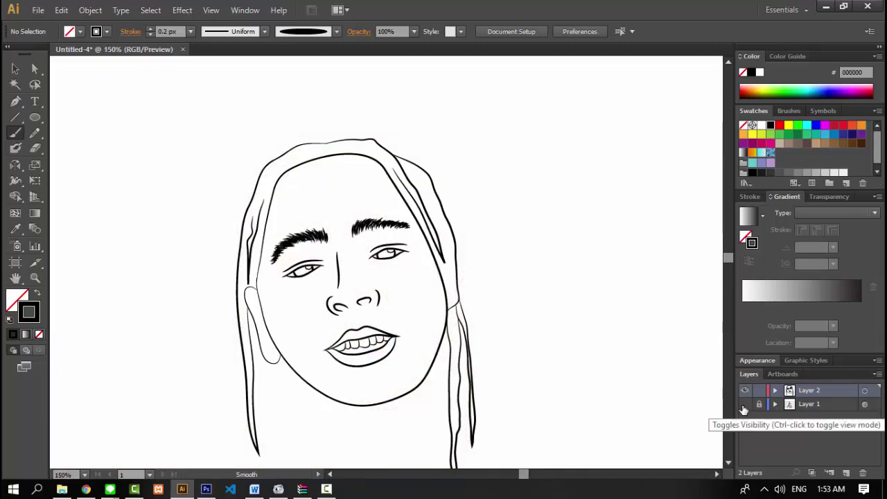
{"action": "left_click", "coordinate": [744, 404]}
{"action": "scroll", "coordinate": [609, 374], "scroll_direction": "down", "scroll_amount": 1}
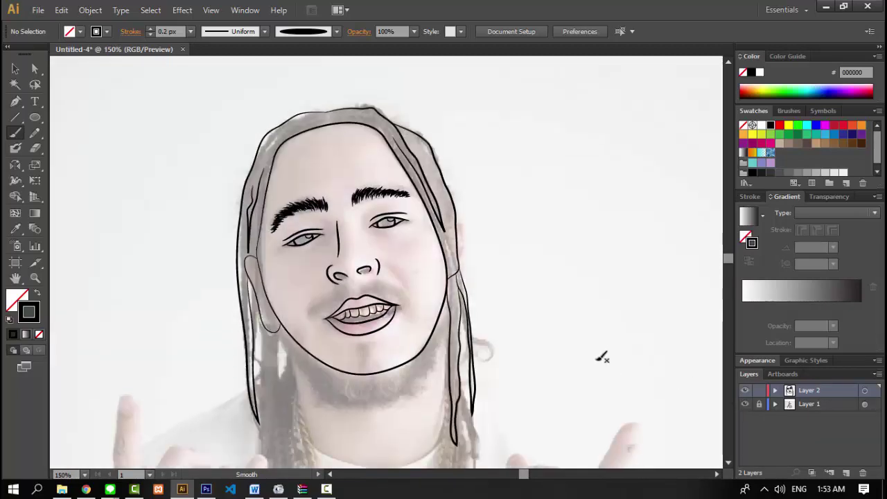
{"action": "key", "text": "ctrl+minus"}
{"action": "key", "text": "ctrl+plus"}
{"action": "left_click", "coordinate": [744, 403]}
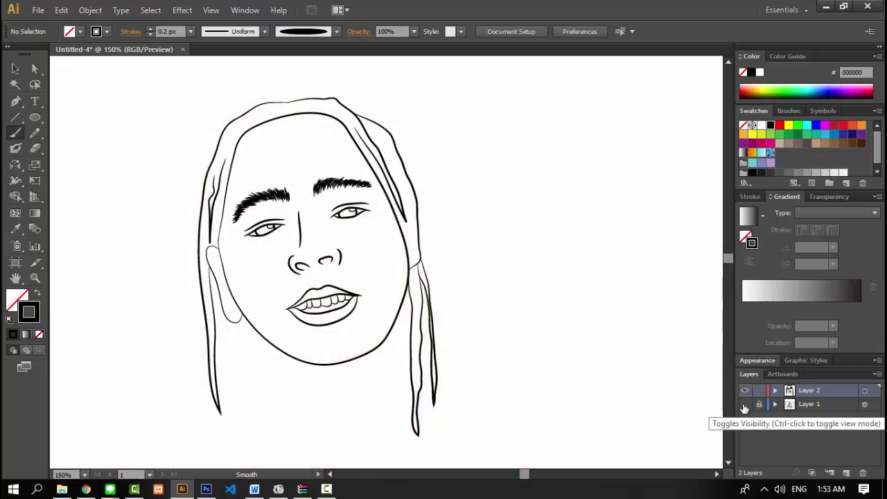
{"action": "left_click", "coordinate": [744, 409]}
- Paint a fine 0.1 px stroke inside the left eye, then zoom back out
{"action": "key", "text": "ctrl+plus"}
{"action": "key", "text": "ctrl+plus"}
{"action": "key", "text": "ctrl+plus"}
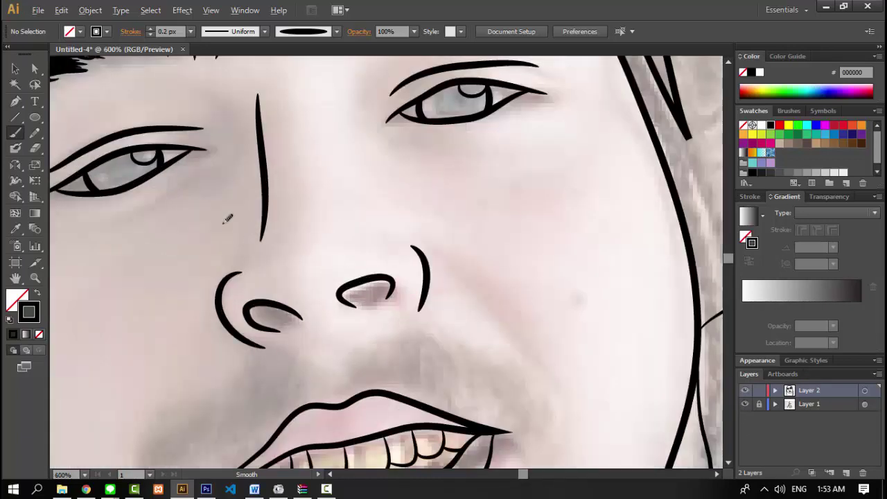
{"action": "key", "text": "ctrl+plus"}
{"action": "scroll", "coordinate": [142, 187], "scroll_direction": "left", "scroll_amount": 1}
{"action": "scroll", "coordinate": [138, 181], "scroll_direction": "left", "scroll_amount": 2}
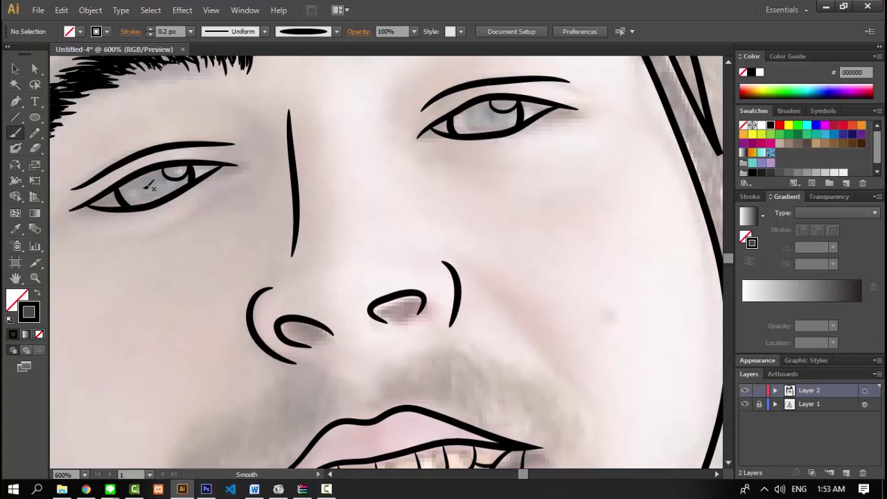
{"action": "key", "text": "bracketleft"}
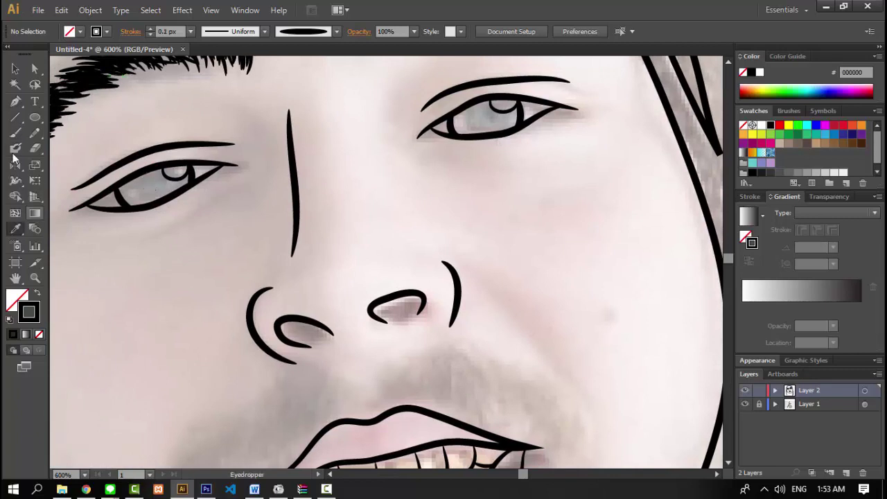
{"action": "left_click", "coordinate": [16, 134]}
{"action": "scroll", "coordinate": [110, 159], "scroll_direction": "up", "scroll_amount": 4}
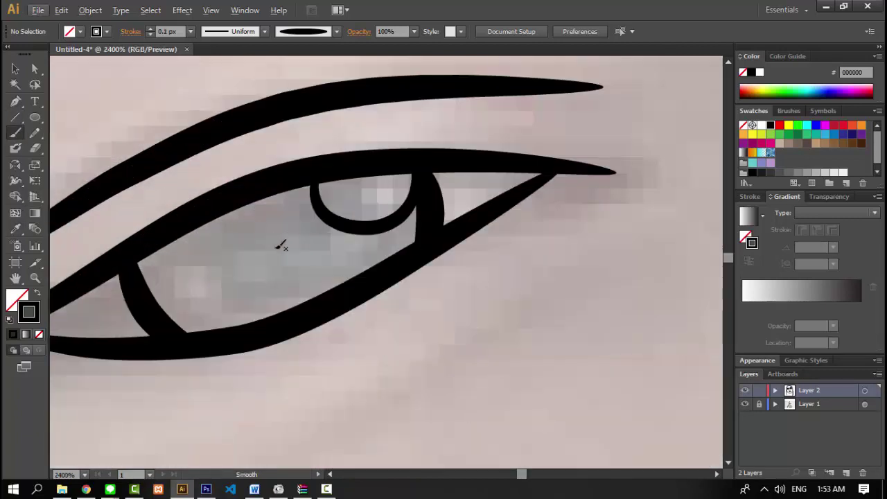
{"action": "left_click_drag", "start_coordinate": [276, 247], "coordinate": [257, 257]}
{"action": "key", "text": "ctrl+minus"}
{"action": "key", "text": "ctrl+minus"}
{"action": "key", "text": "ctrl+minus"}
{"action": "key", "text": "ctrl+minus"}
{"action": "key", "text": "ctrl+minus"}
{"action": "key", "text": "ctrl+minus"}
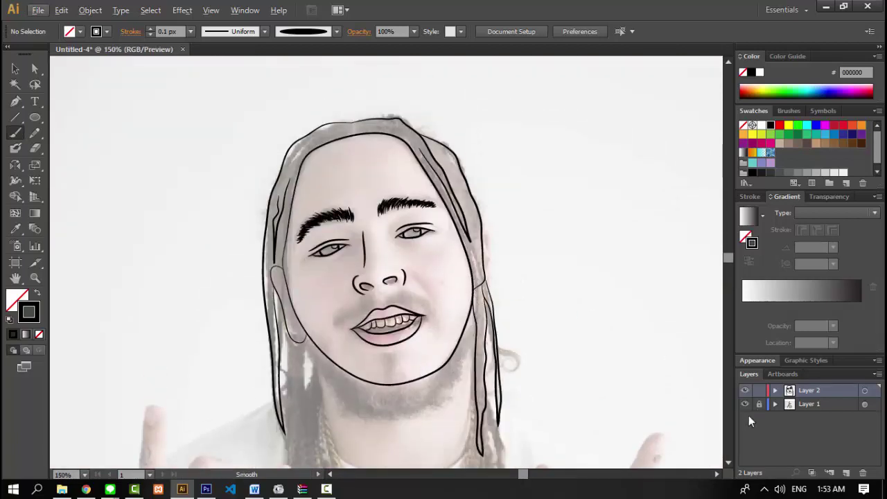
- Hide the reference photo and scroll around the finished line art
{"action": "left_click", "coordinate": [745, 404]}
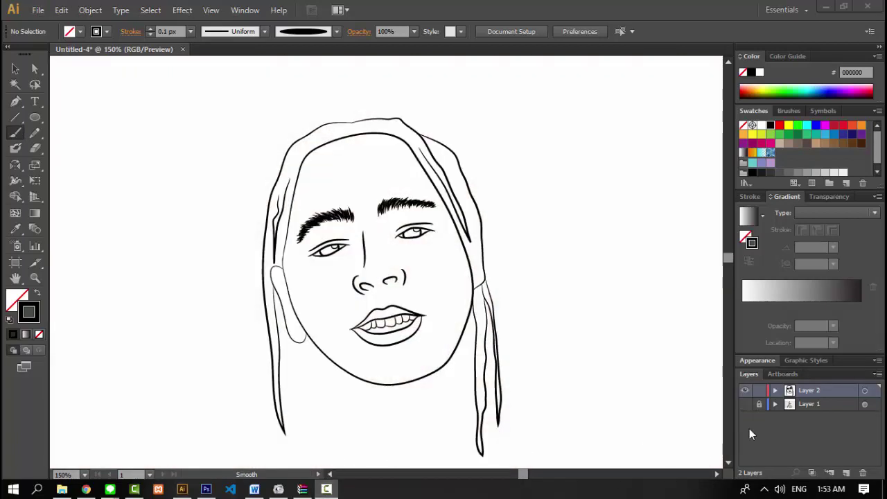
{"action": "scroll", "coordinate": [380, 217], "scroll_direction": "down", "scroll_amount": 1}
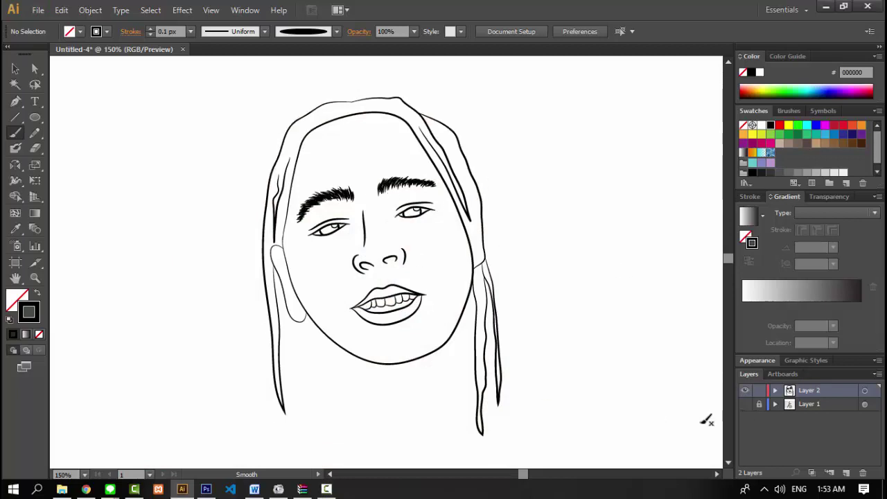
{"action": "scroll", "coordinate": [415, 201], "scroll_direction": "down", "scroll_amount": 2}
{"action": "scroll", "coordinate": [455, 154], "scroll_direction": "down", "scroll_amount": 1}
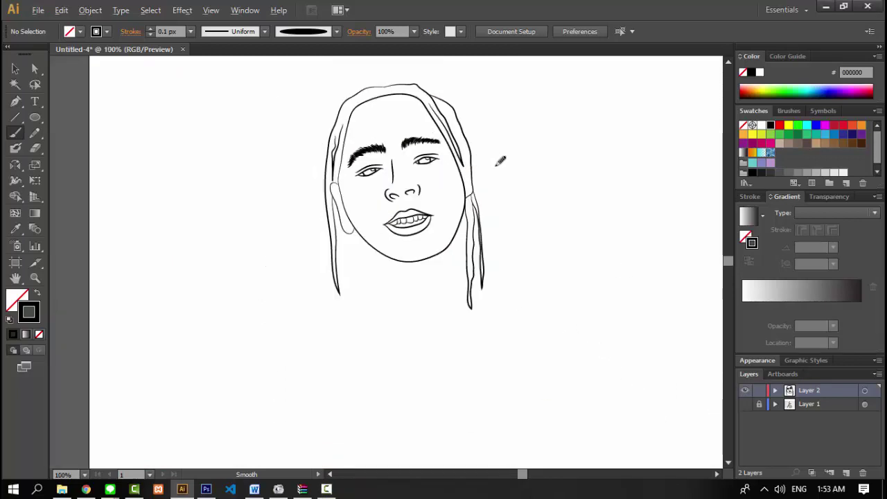
{"action": "scroll", "coordinate": [501, 158], "scroll_direction": "up", "scroll_amount": 1}
{"action": "scroll", "coordinate": [504, 194], "scroll_direction": "up", "scroll_amount": 1}
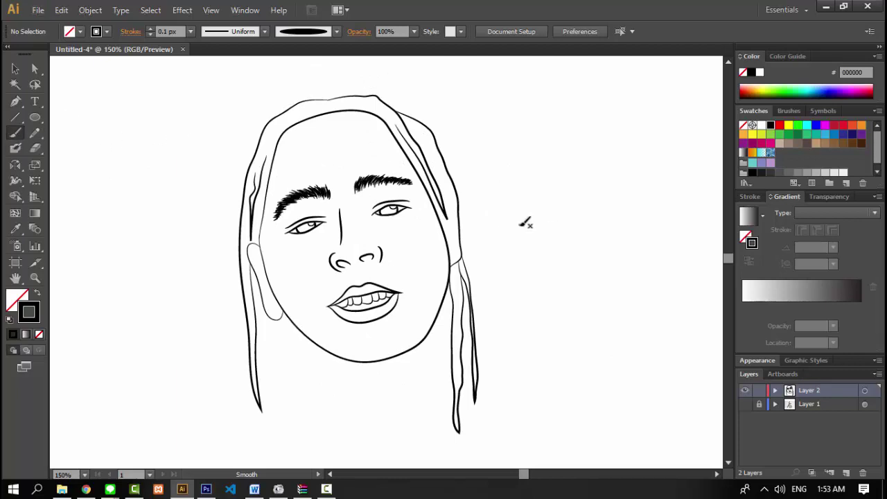
{"action": "scroll", "coordinate": [524, 222], "scroll_direction": "down", "scroll_amount": 1}
{"action": "scroll", "coordinate": [516, 226], "scroll_direction": "right", "scroll_amount": 2}
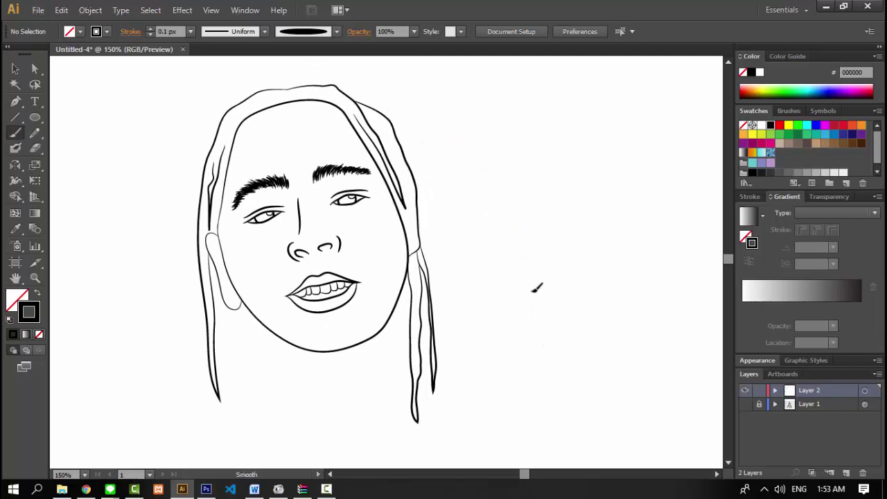
- Test a tapered brush with two strokes beside the portrait, undoing both
{"action": "left_click", "coordinate": [335, 32]}
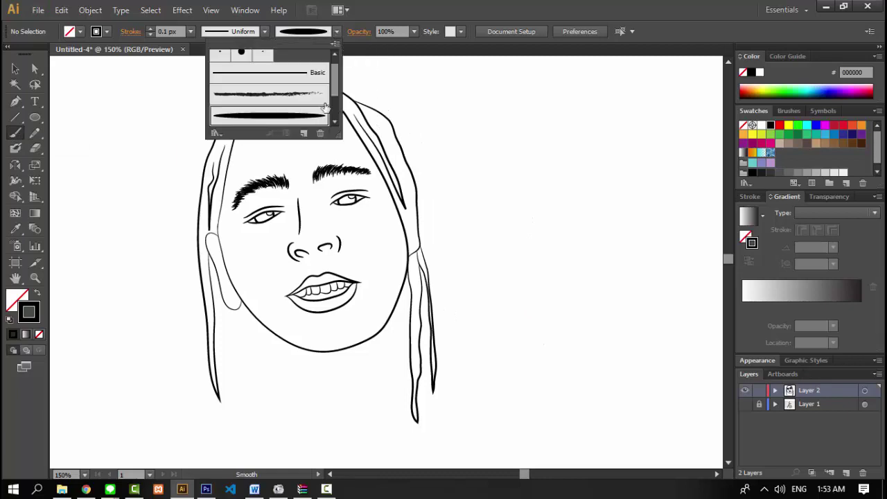
{"action": "left_click", "coordinate": [277, 56]}
{"action": "left_click_drag", "start_coordinate": [554, 298], "coordinate": [514, 162]}
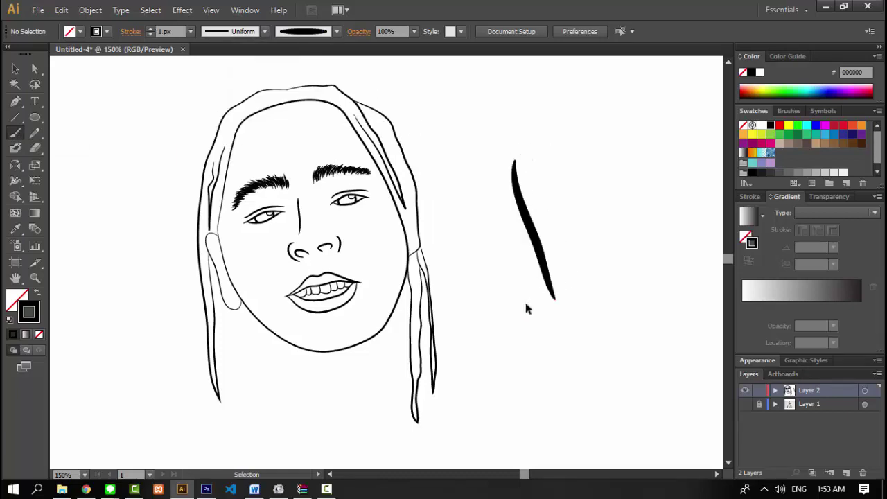
{"action": "key", "text": "ctrl+z"}
{"action": "left_click_drag", "start_coordinate": [525, 307], "coordinate": [444, 94]}
{"action": "key", "text": "ctrl+z"}
- With the 3 pt. Round brush, scribble lines and an F-like shape right of the portrait
{"action": "left_click", "coordinate": [335, 32]}
{"action": "left_click", "coordinate": [274, 81]}
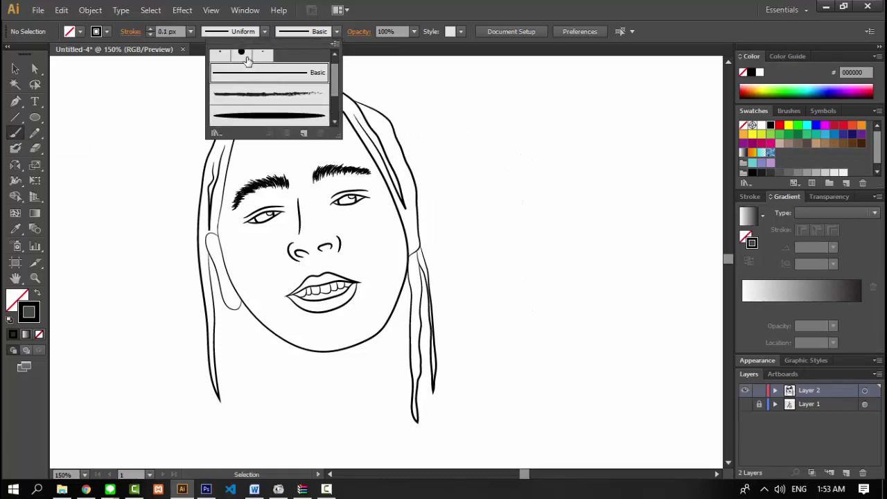
{"action": "scroll", "coordinate": [242, 63], "scroll_direction": "up", "scroll_amount": 1}
{"action": "left_click", "coordinate": [486, 121]}
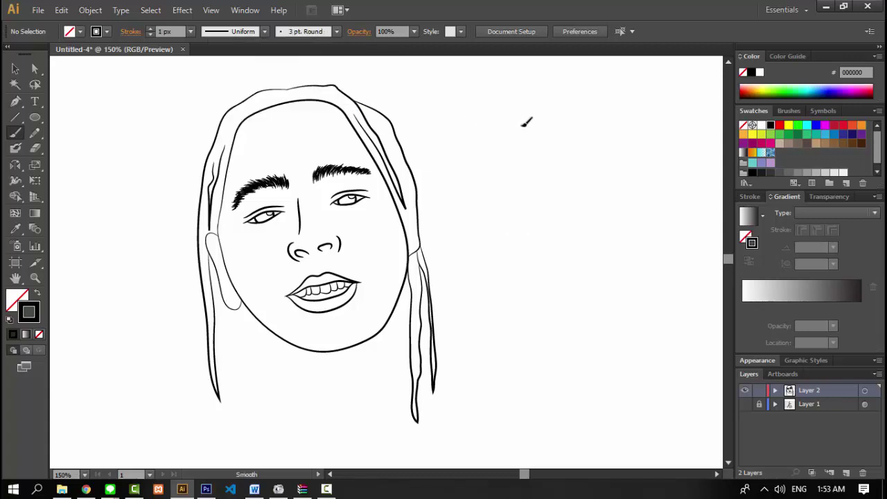
{"action": "left_click_drag", "start_coordinate": [494, 126], "coordinate": [598, 118]}
{"action": "left_click_drag", "start_coordinate": [563, 163], "coordinate": [625, 147]}
{"action": "left_click_drag", "start_coordinate": [547, 192], "coordinate": [607, 168]}
{"action": "left_click_drag", "start_coordinate": [547, 222], "coordinate": [591, 189]}
{"action": "mouse_move", "coordinate": [539, 186]}
{"action": "left_mouse_down"}
{"action": "mouse_move", "coordinate": [568, 263]}
{"action": "mouse_move", "coordinate": [457, 134]}
{"action": "mouse_move", "coordinate": [514, 316]}
{"action": "left_mouse_up"}
- Add zig-zag scribbles and long slanted strokes to the right of the portrait
{"action": "left_click_drag", "start_coordinate": [466, 145], "coordinate": [501, 336]}
{"action": "left_click_drag", "start_coordinate": [512, 238], "coordinate": [531, 355]}
{"action": "mouse_move", "coordinate": [517, 207]}
{"action": "left_mouse_down"}
{"action": "mouse_move", "coordinate": [560, 374]}
{"action": "mouse_move", "coordinate": [573, 201]}
{"action": "left_mouse_up"}
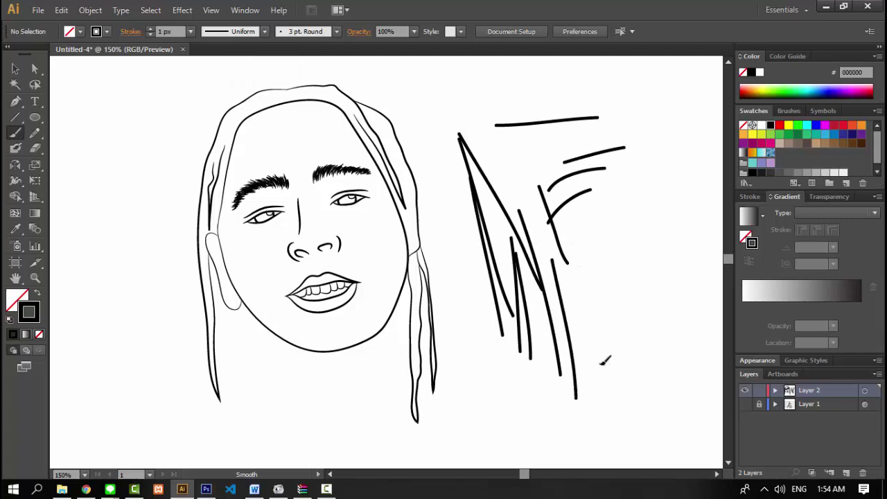
{"action": "left_click_drag", "start_coordinate": [608, 250], "coordinate": [632, 362]}
{"action": "left_click_drag", "start_coordinate": [607, 267], "coordinate": [624, 346]}
{"action": "scroll", "coordinate": [589, 277], "scroll_direction": "right", "scroll_amount": 3}
- Add three vertical strokes, an arching stroke, loops and a diagonal across the scribbles
{"action": "left_click_drag", "start_coordinate": [558, 201], "coordinate": [560, 360]}
{"action": "left_click_drag", "start_coordinate": [573, 179], "coordinate": [575, 346]}
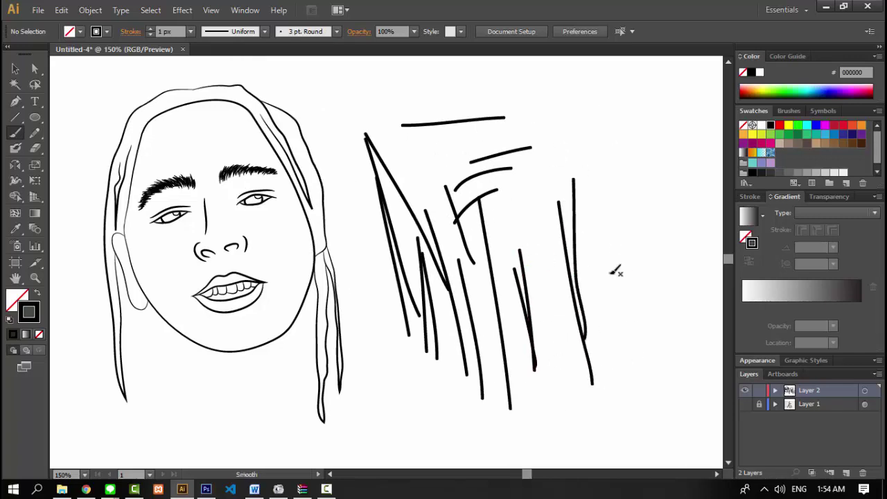
{"action": "left_click_drag", "start_coordinate": [592, 147], "coordinate": [592, 381]}
{"action": "left_click_drag", "start_coordinate": [610, 166], "coordinate": [624, 340]}
{"action": "left_click_drag", "start_coordinate": [497, 277], "coordinate": [643, 315]}
{"action": "left_click_drag", "start_coordinate": [544, 142], "coordinate": [606, 313]}
{"action": "left_click_drag", "start_coordinate": [462, 219], "coordinate": [667, 356]}
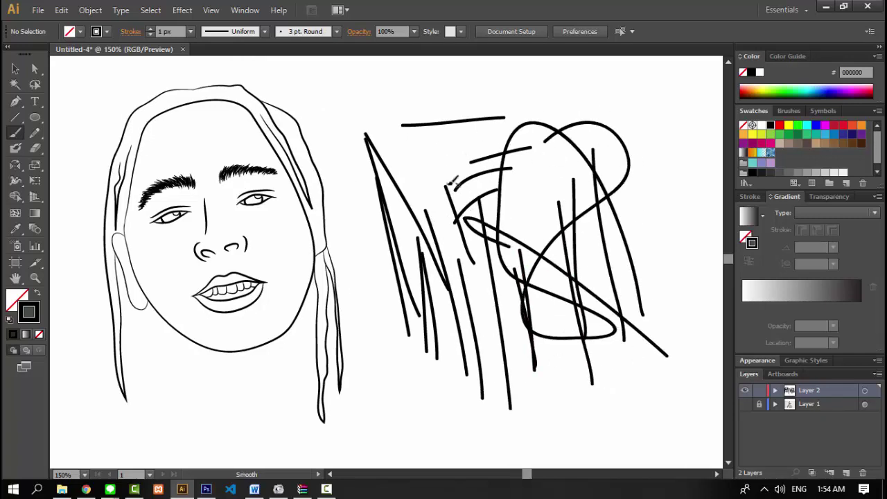
- With a thick brush, paint sweeping curves below the portrait and scribbles
{"action": "left_click", "coordinate": [336, 31]}
{"action": "left_click", "coordinate": [300, 123]}
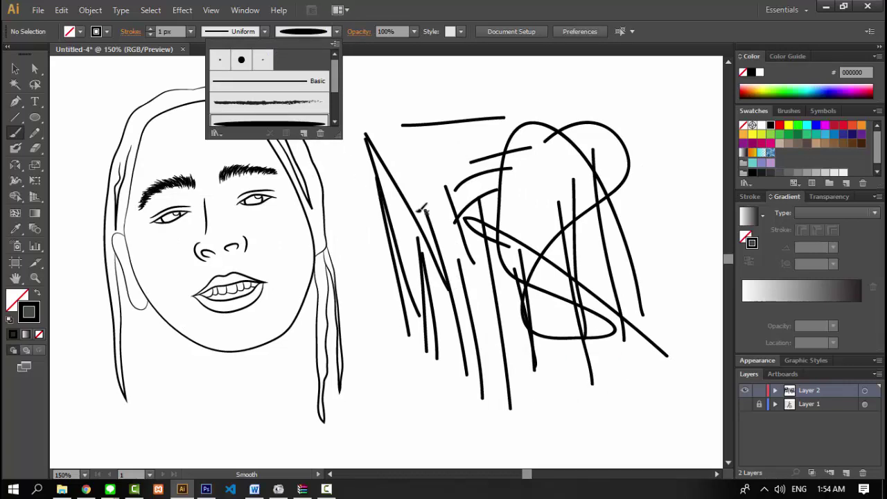
{"action": "scroll", "coordinate": [416, 236], "scroll_direction": "down", "scroll_amount": 2}
{"action": "scroll", "coordinate": [409, 267], "scroll_direction": "down", "scroll_amount": 2}
{"action": "left_click_drag", "start_coordinate": [350, 388], "coordinate": [489, 303]}
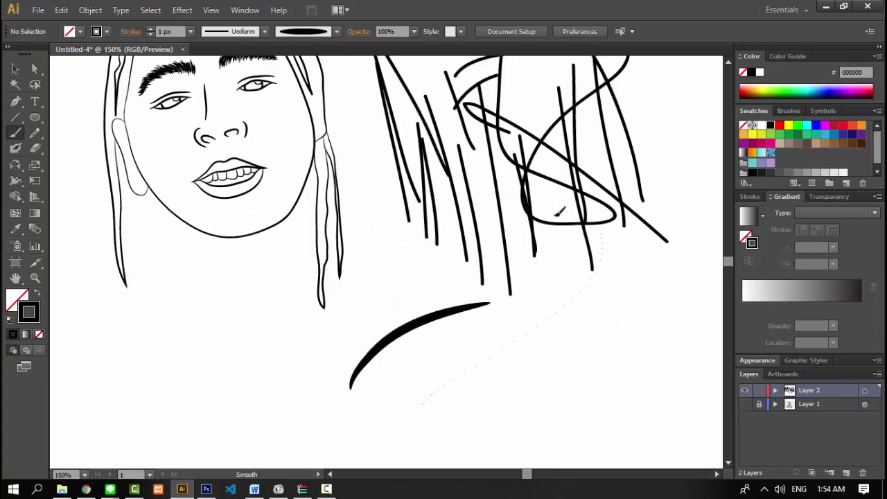
{"action": "left_click_drag", "start_coordinate": [556, 213], "coordinate": [416, 415]}
{"action": "left_click_drag", "start_coordinate": [114, 330], "coordinate": [115, 332]}
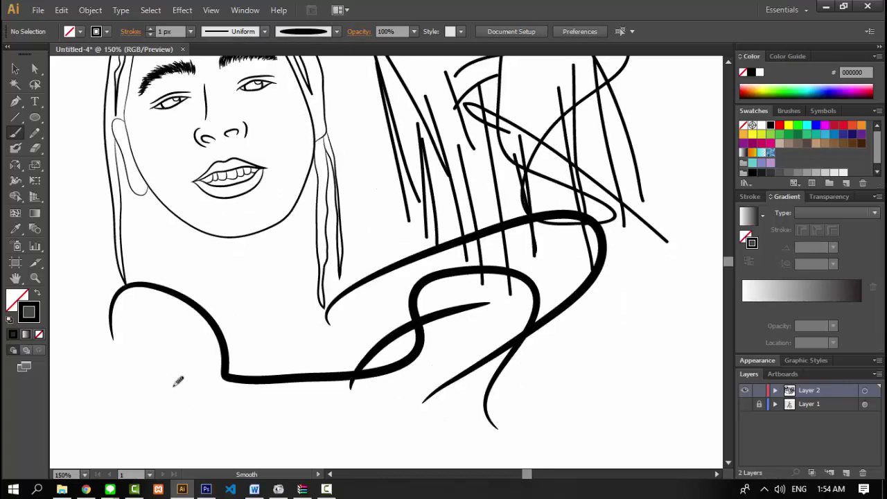
{"action": "key", "text": "ctrl+minus"}
{"action": "key", "text": "ctrl+minus"}
{"action": "key", "text": "ctrl+minus"}
- Paint tall wavy strokes rising over the right side of the artboard
{"action": "left_click_drag", "start_coordinate": [320, 211], "coordinate": [265, 157]}
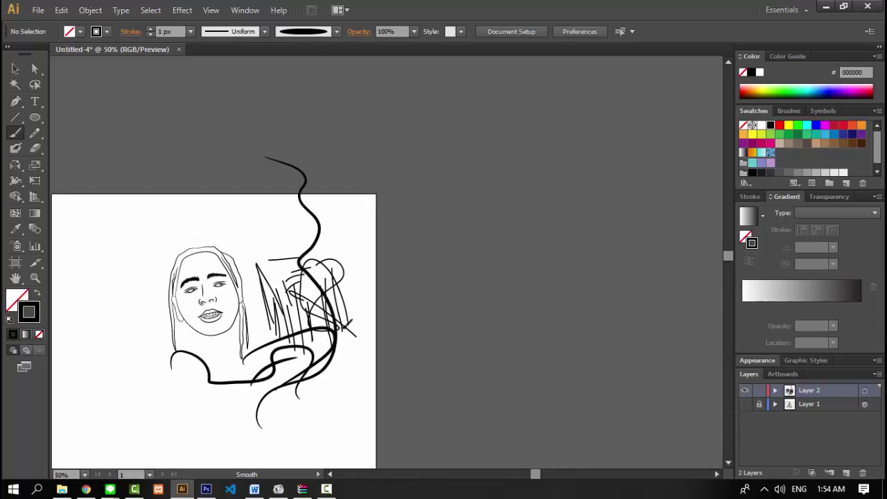
{"action": "left_click_drag", "start_coordinate": [243, 188], "coordinate": [333, 398]}
{"action": "left_click_drag", "start_coordinate": [227, 281], "coordinate": [243, 270]}
{"action": "left_click_drag", "start_coordinate": [331, 197], "coordinate": [250, 278]}
{"action": "left_click_drag", "start_coordinate": [309, 249], "coordinate": [259, 190]}
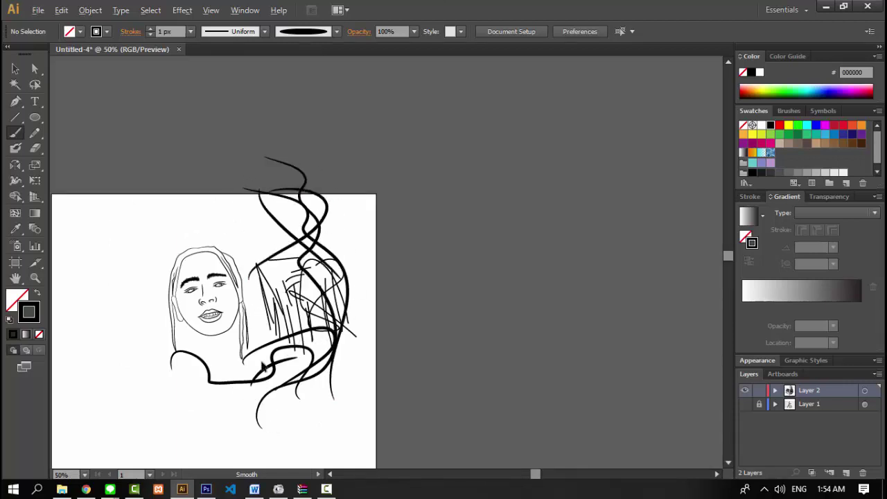
{"action": "key", "text": "ctrl+plus"}
{"action": "mouse_move", "coordinate": [336, 346]}
{"action": "left_mouse_down"}
{"action": "mouse_move", "coordinate": [305, 147]}
{"action": "mouse_move", "coordinate": [345, 269]}
{"action": "left_mouse_up"}
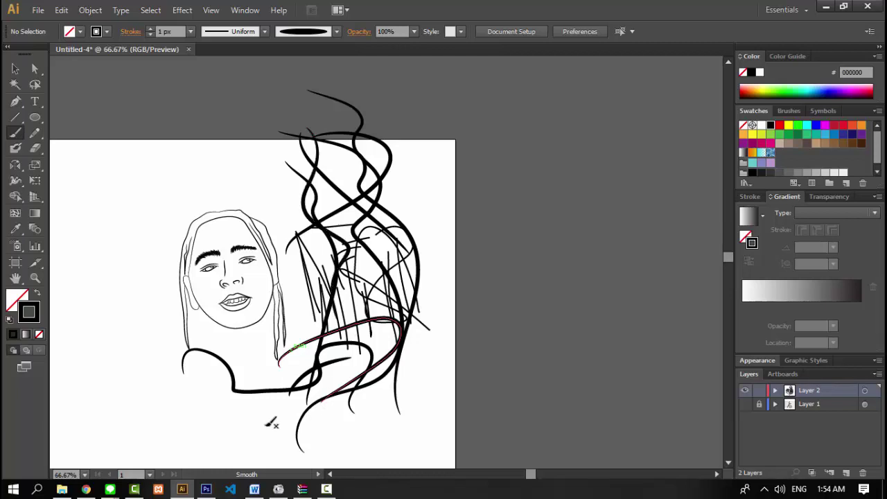
- Add two more strokes right of the hair, zooming in and out to check them
{"action": "left_click_drag", "start_coordinate": [326, 379], "coordinate": [392, 264]}
{"action": "left_click_drag", "start_coordinate": [404, 192], "coordinate": [460, 310]}
{"action": "key", "text": "ctrl+plus"}
{"action": "key", "text": "ctrl+plus"}
{"action": "key", "text": "ctrl+plus"}
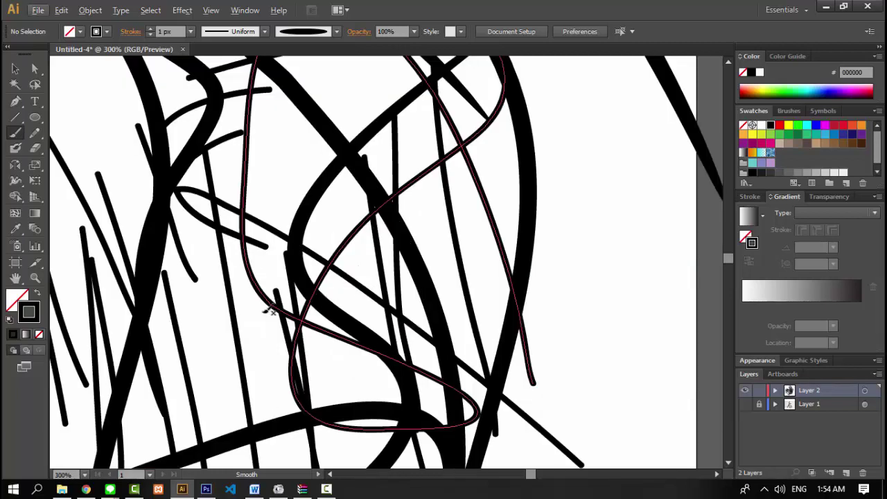
{"action": "key", "text": "ctrl+minus"}
{"action": "key", "text": "ctrl+minus"}
{"action": "key", "text": "ctrl+minus"}
{"action": "key", "text": "ctrl+plus"}
- Draw a wavy S-shaped scribble left of the face and zoom in on the face
{"action": "mouse_move", "coordinate": [272, 339]}
{"action": "left_mouse_down"}
{"action": "mouse_move", "coordinate": [298, 239]}
{"action": "mouse_move", "coordinate": [291, 322]}
{"action": "left_mouse_up"}
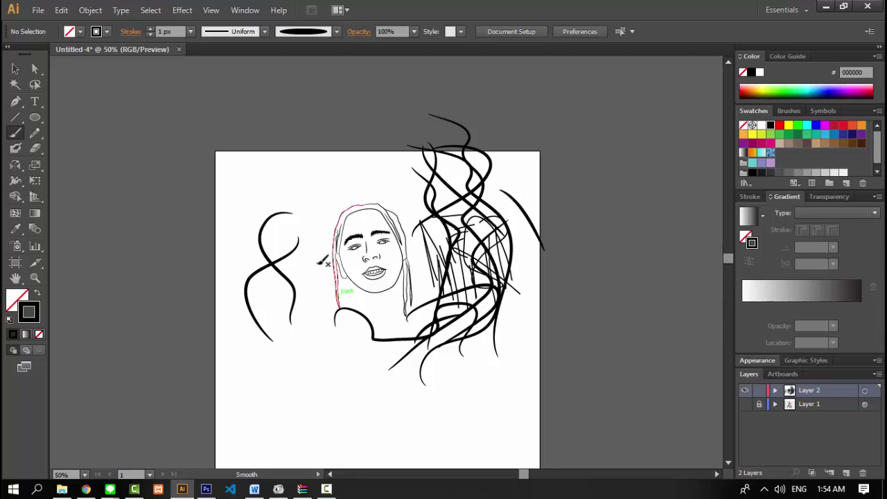
{"action": "key", "text": "ctrl+plus"}
{"action": "key", "text": "ctrl+plus"}
{"action": "key", "text": "ctrl+plus"}
{"action": "key", "text": "ctrl+plus"}
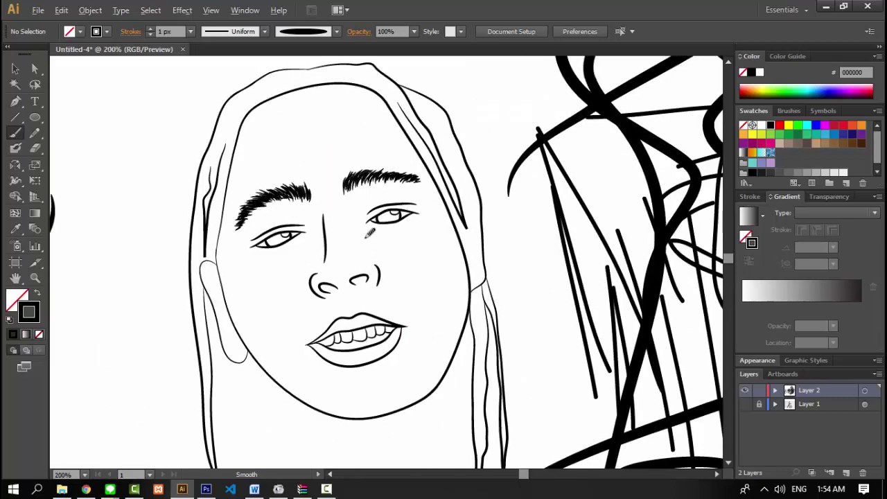
{"action": "key", "text": "ctrl+plus"}
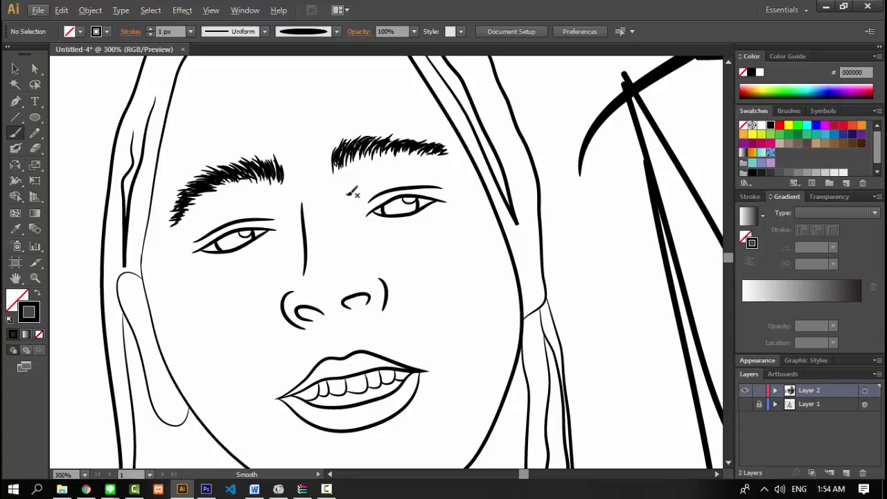
{"action": "scroll", "coordinate": [343, 184], "scroll_direction": "down", "scroll_amount": 2}
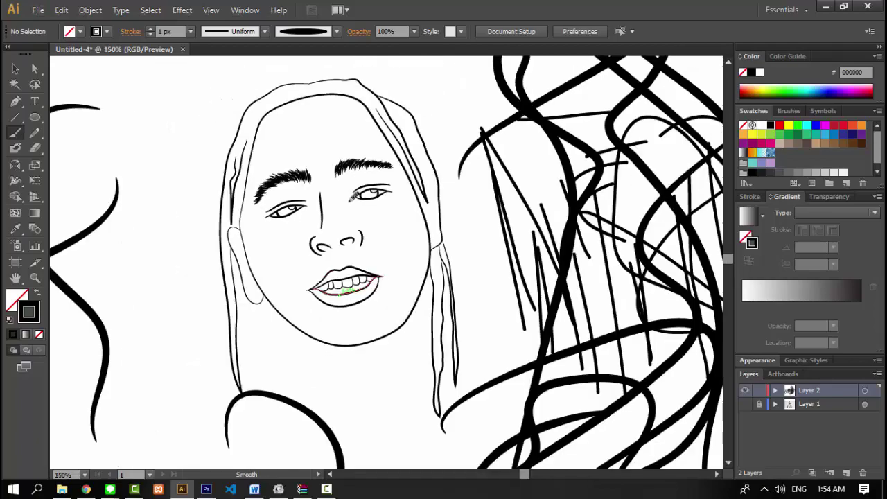
{"action": "scroll", "coordinate": [350, 196], "scroll_direction": "down", "scroll_amount": 2}
{"action": "scroll", "coordinate": [350, 196], "scroll_direction": "up", "scroll_amount": 1}
{"action": "scroll", "coordinate": [624, 219], "scroll_direction": "down", "scroll_amount": 1}
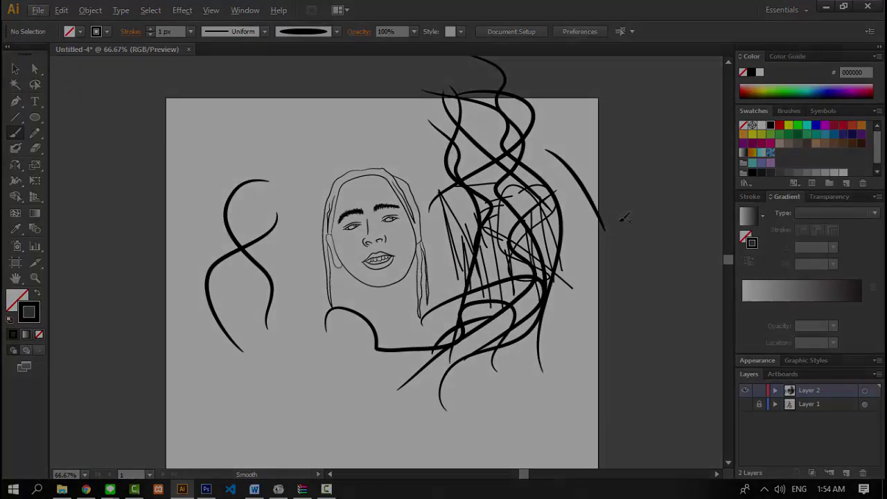